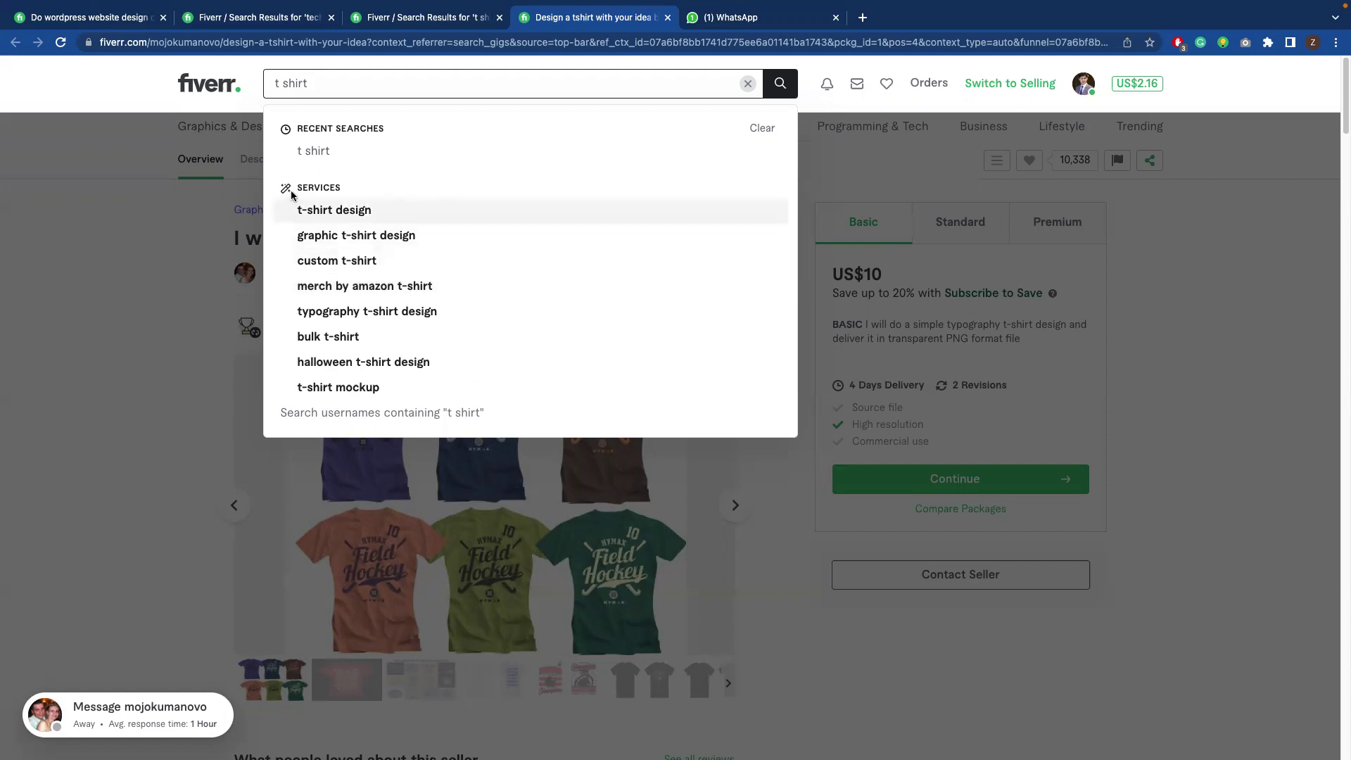
# Open Microsoft Word and create a new blank document
pyautogui.press('super+Tab')
pyautogui.press('super+Tab')
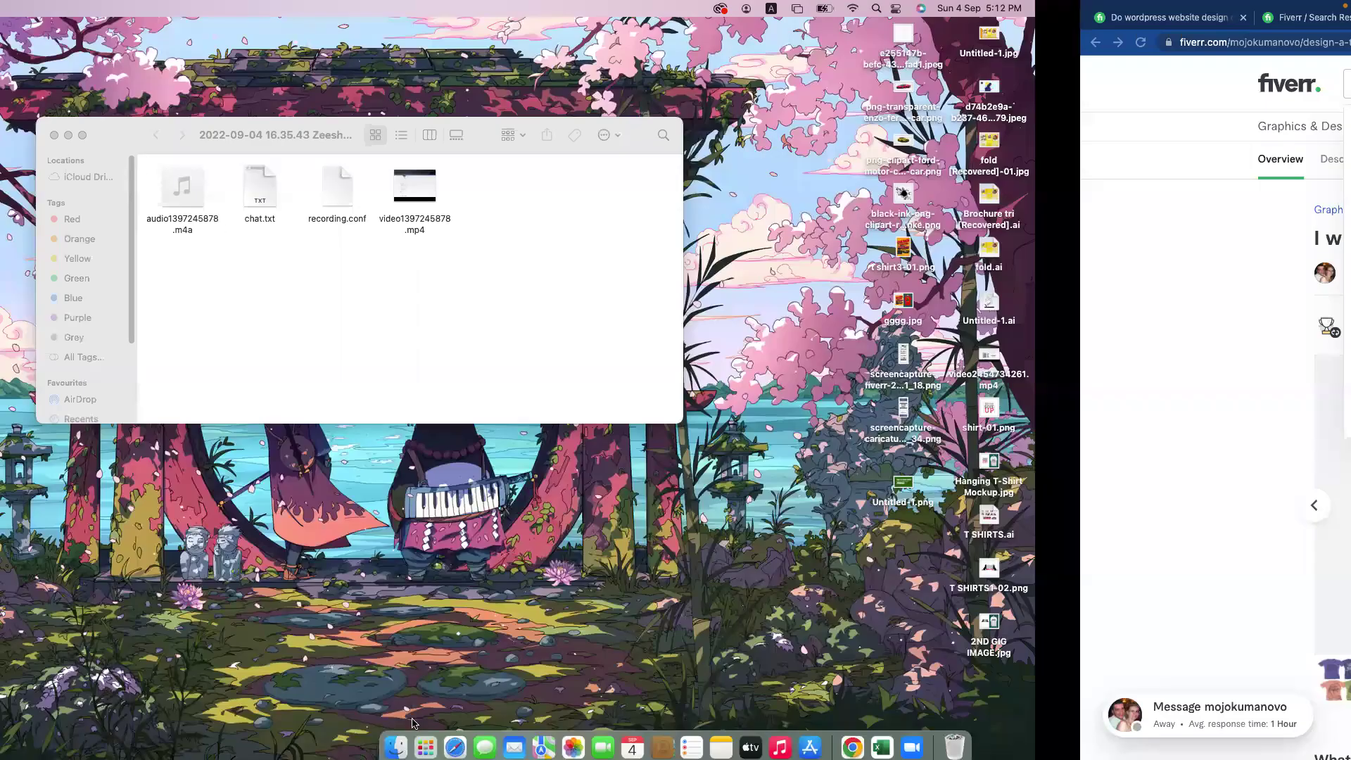
pyautogui.press('F4')
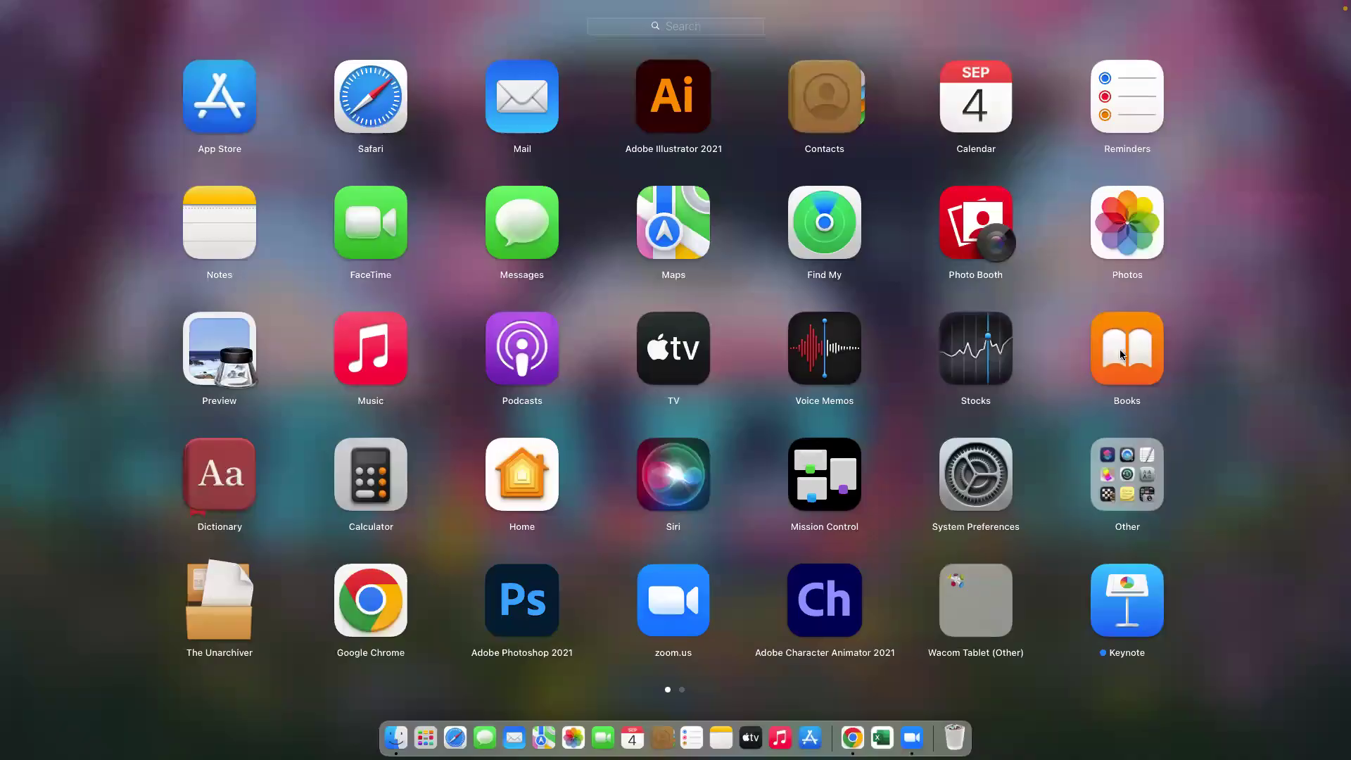
pyautogui.hscroll(5, 992, 234)
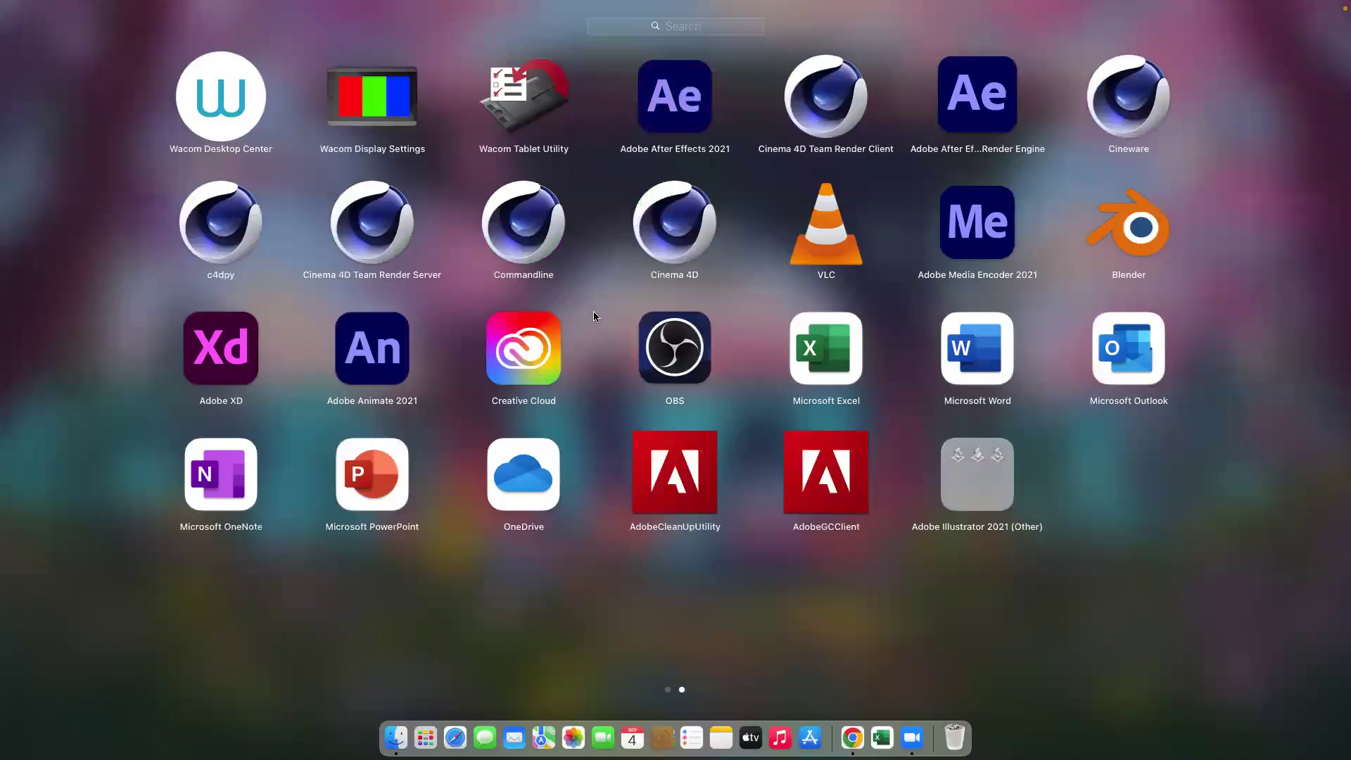
pyautogui.click(985, 351)
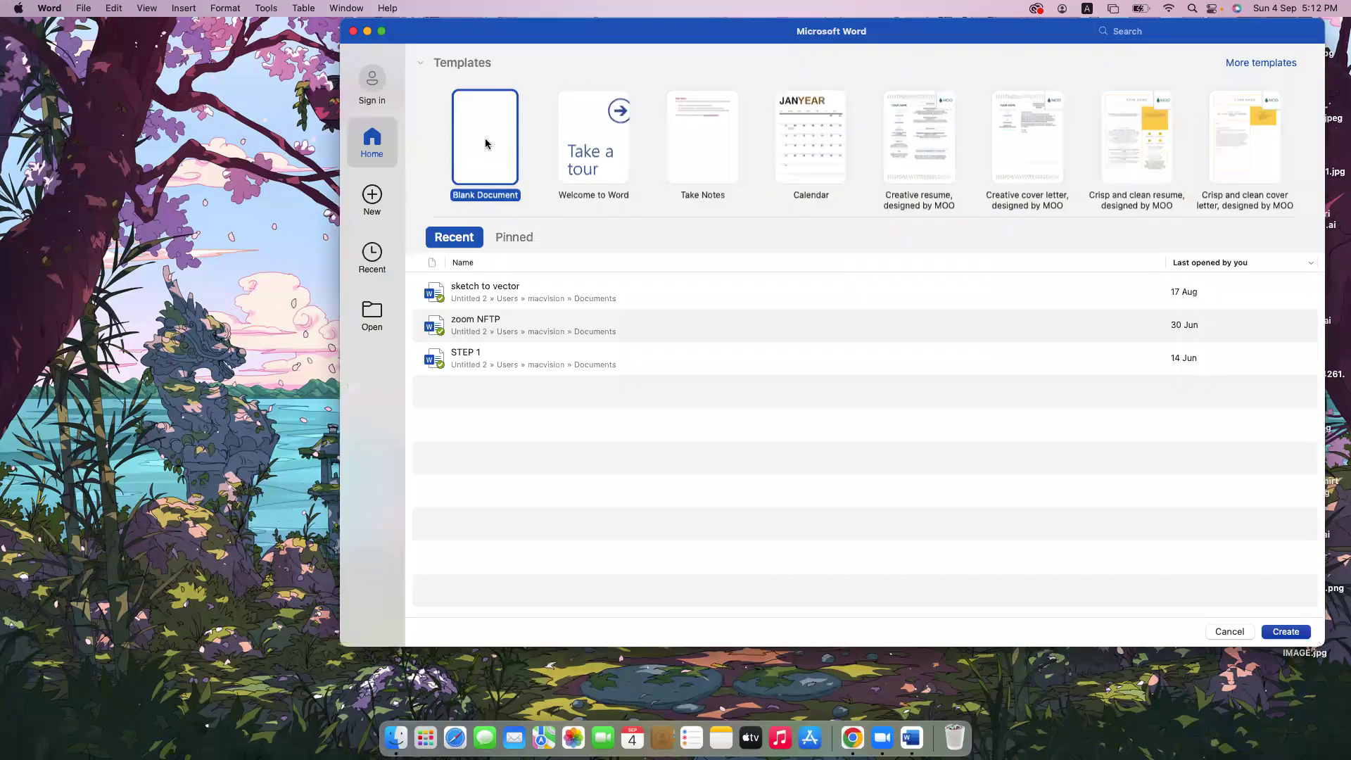
pyautogui.click(485, 144)
pyautogui.click(1285, 631)
pyautogui.click(604, 215)
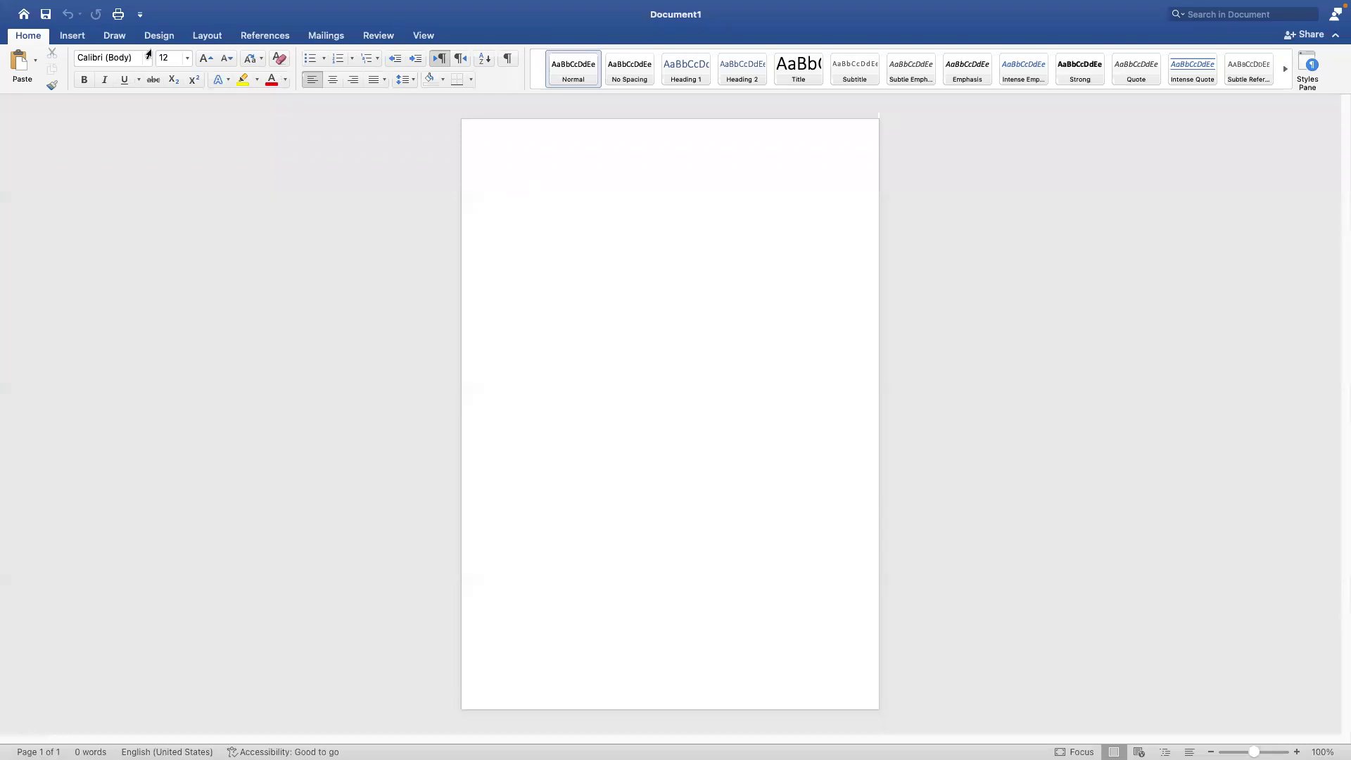
# Set the font size to 26 and write the lines "T- shirt design gig:" and "Suggested keyword:" in the document
pyautogui.click(187, 60)
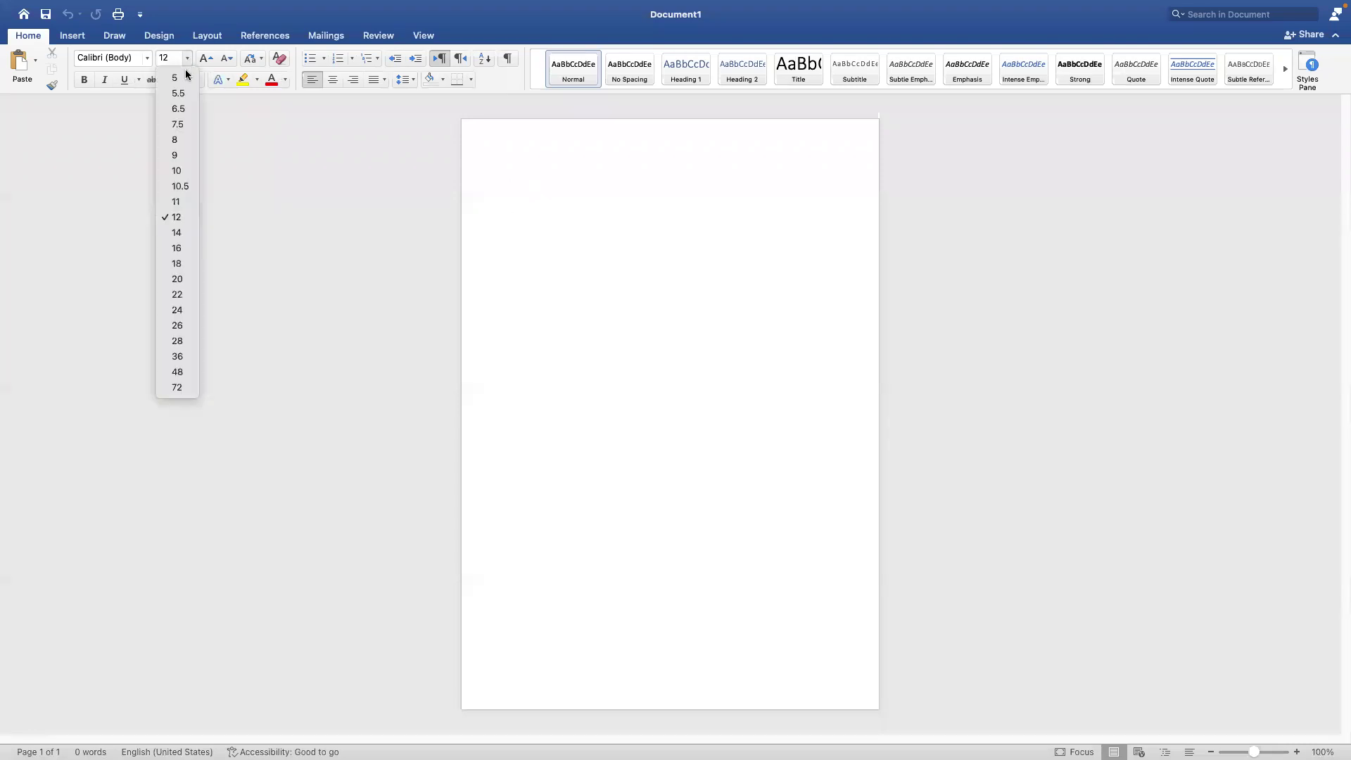
pyautogui.click(182, 325)
pyautogui.write('T- shirt design gig:')
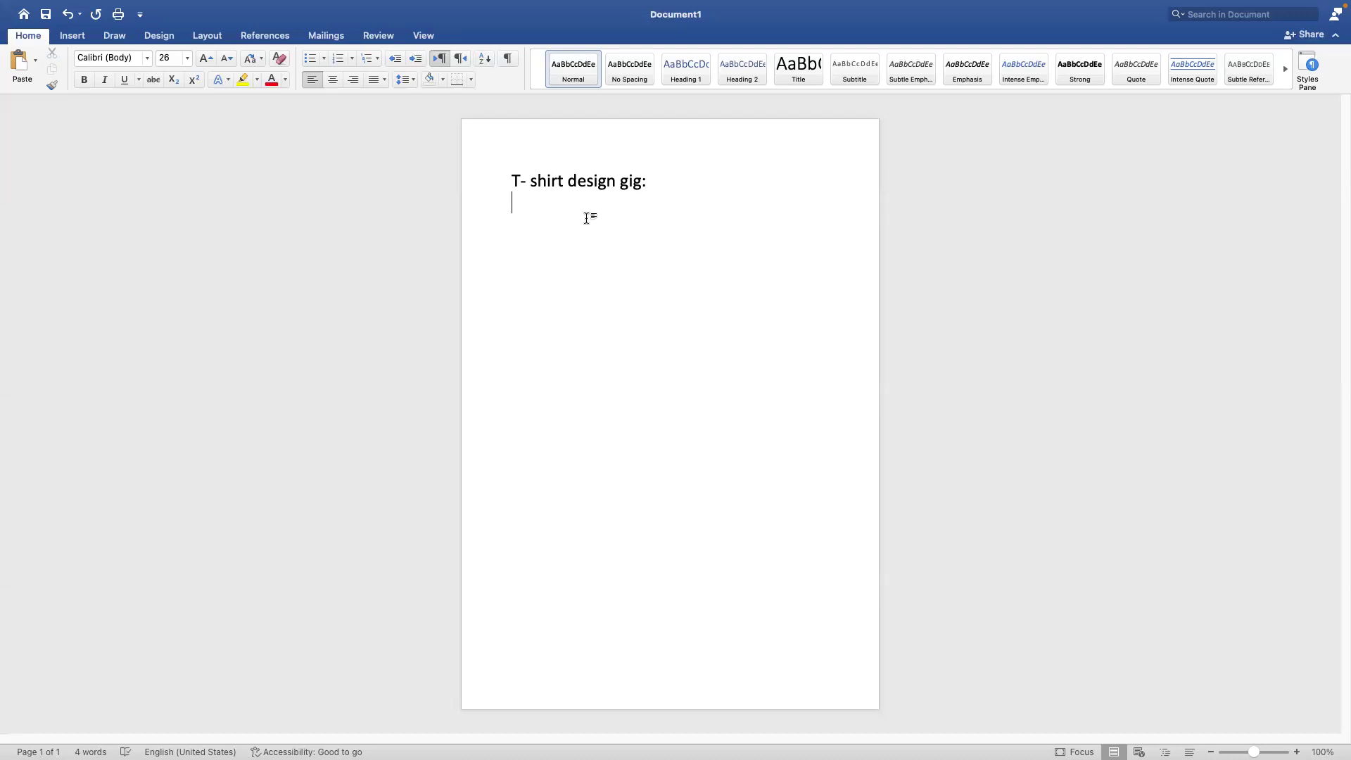
pyautogui.write('Suggested key')
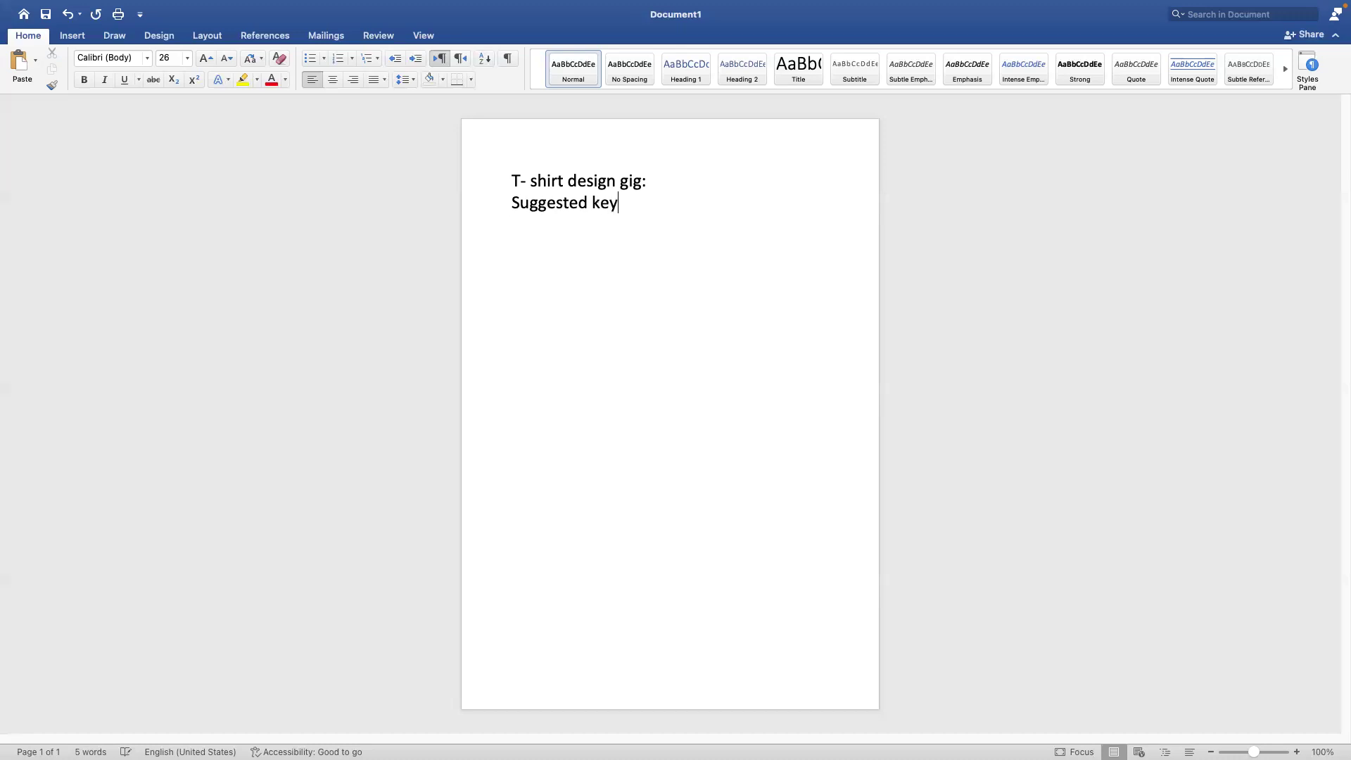
pyautogui.write('word:')
# Check Fiverr's search suggestions in Chrome, then add "t shirt design, custom t shirt, graphic t shirt design," after "Suggested keyword:" in Word
pyautogui.press('super+Tab')
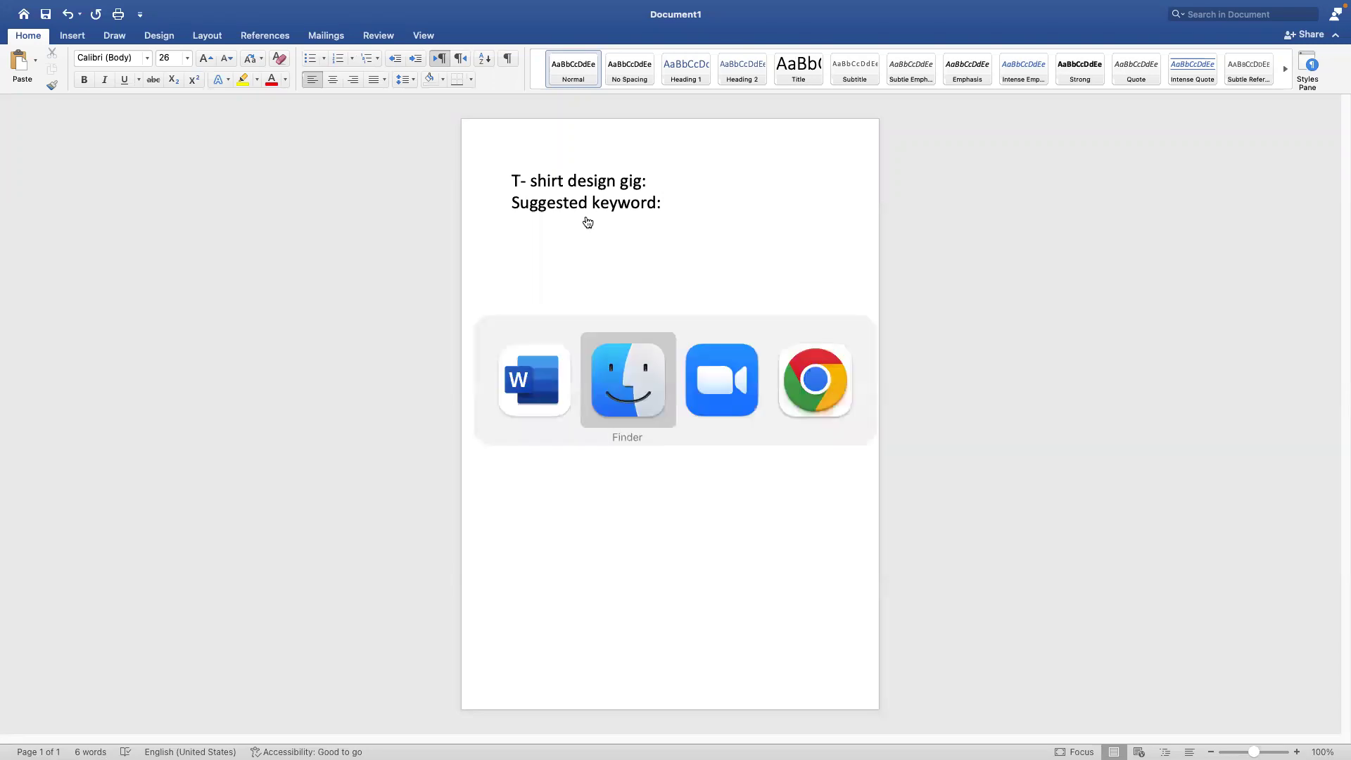
pyautogui.press('super+Tab')
pyautogui.press('super+Tab')
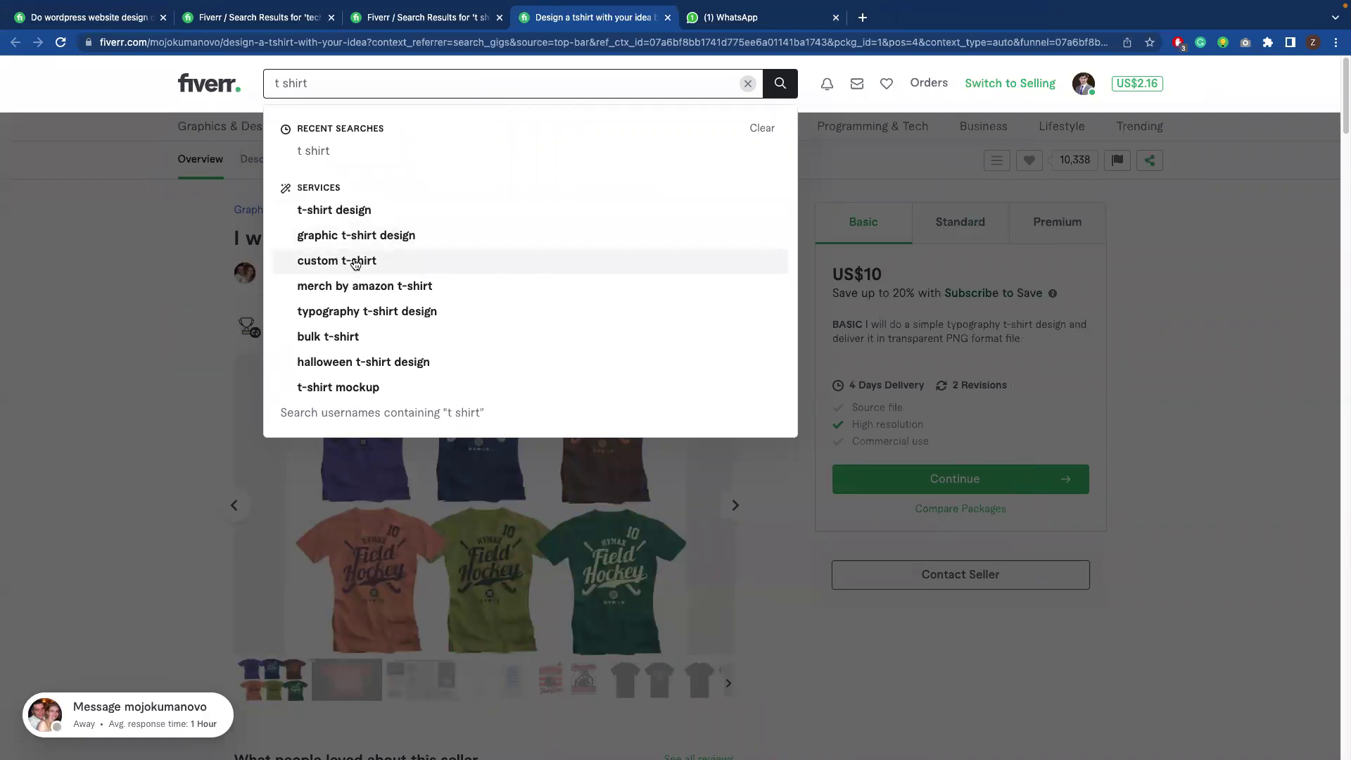
pyautogui.press('super+Tab')
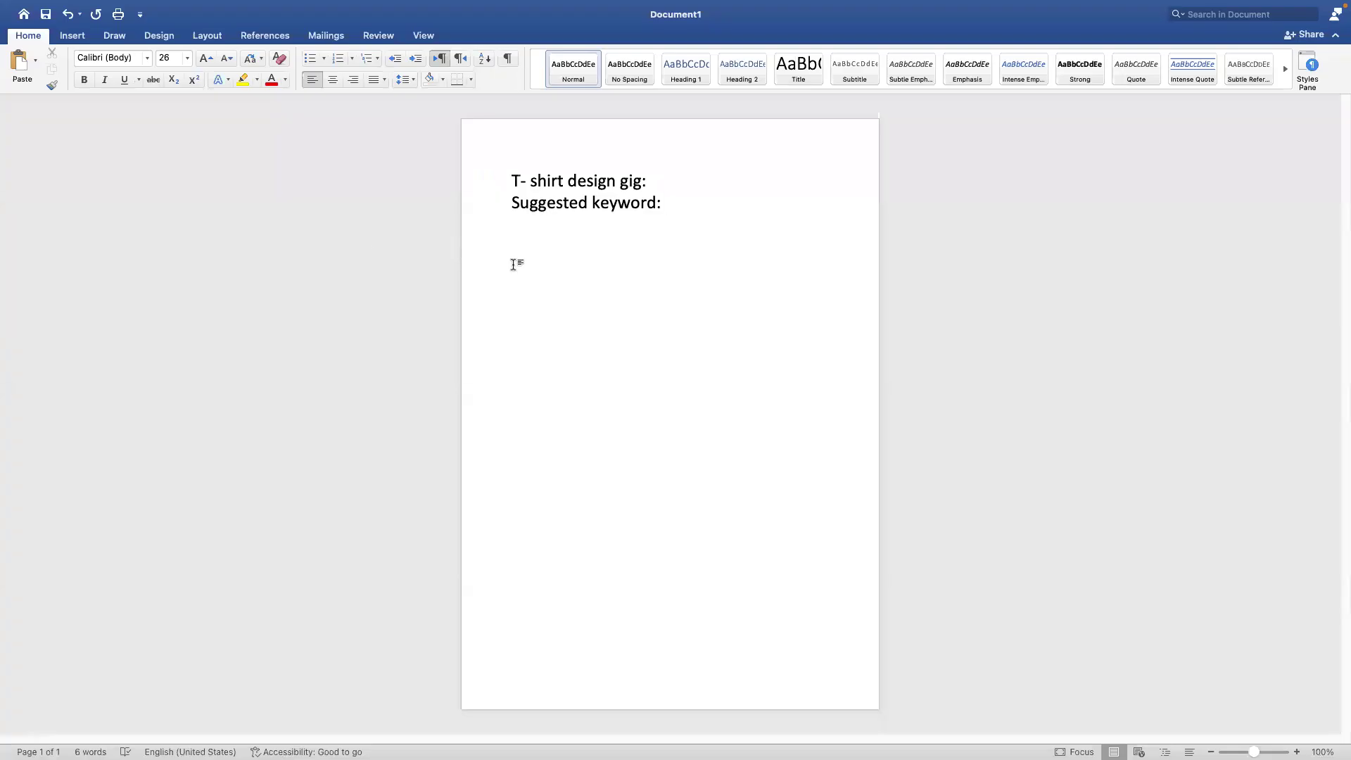
pyautogui.write('t shirt design, cu')
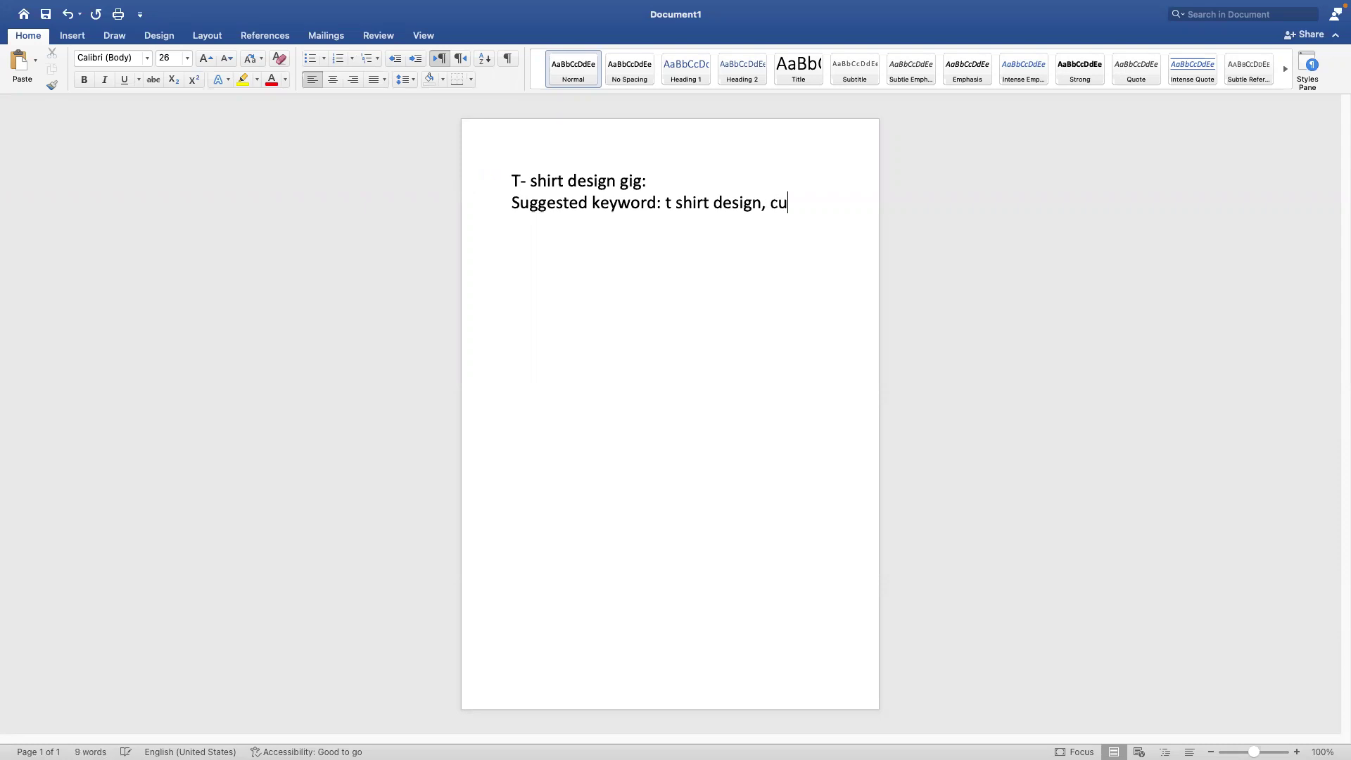
pyautogui.write('stom')
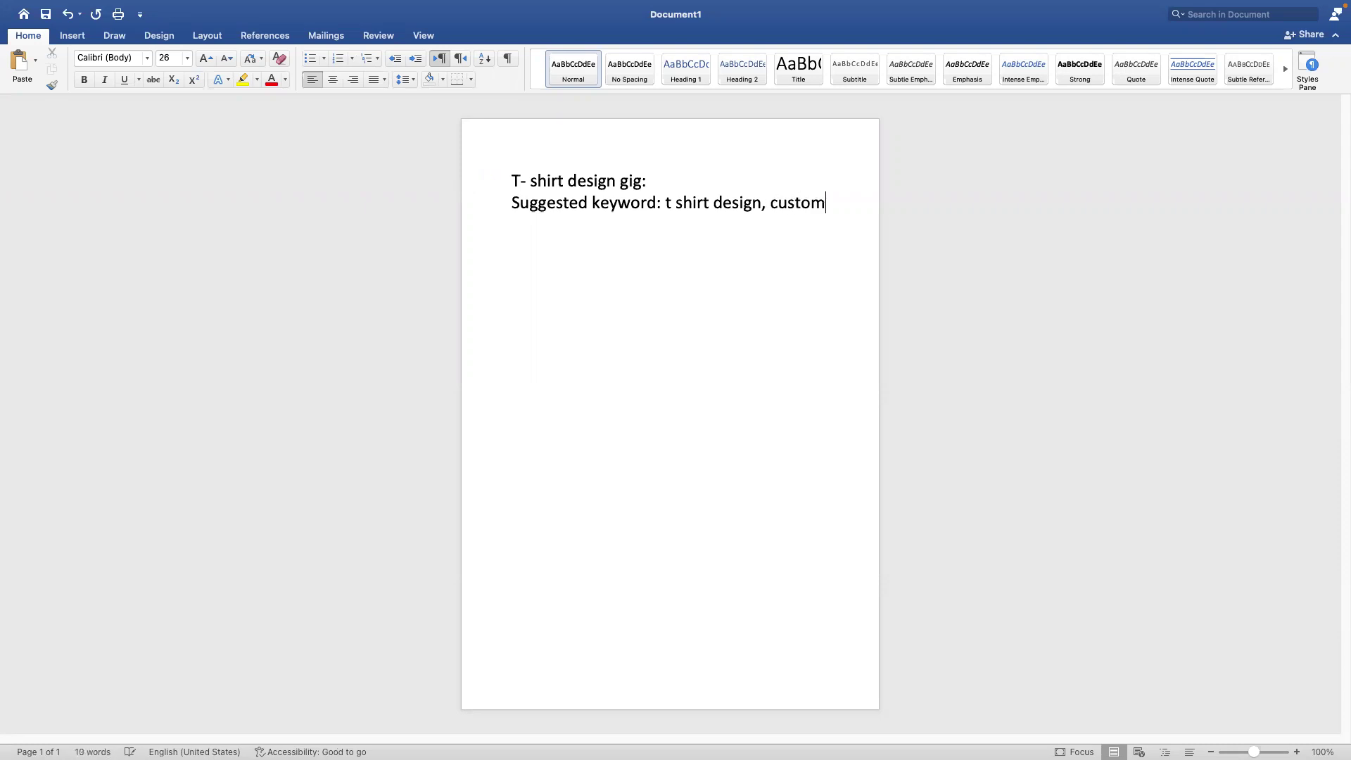
pyautogui.write(' t shir')
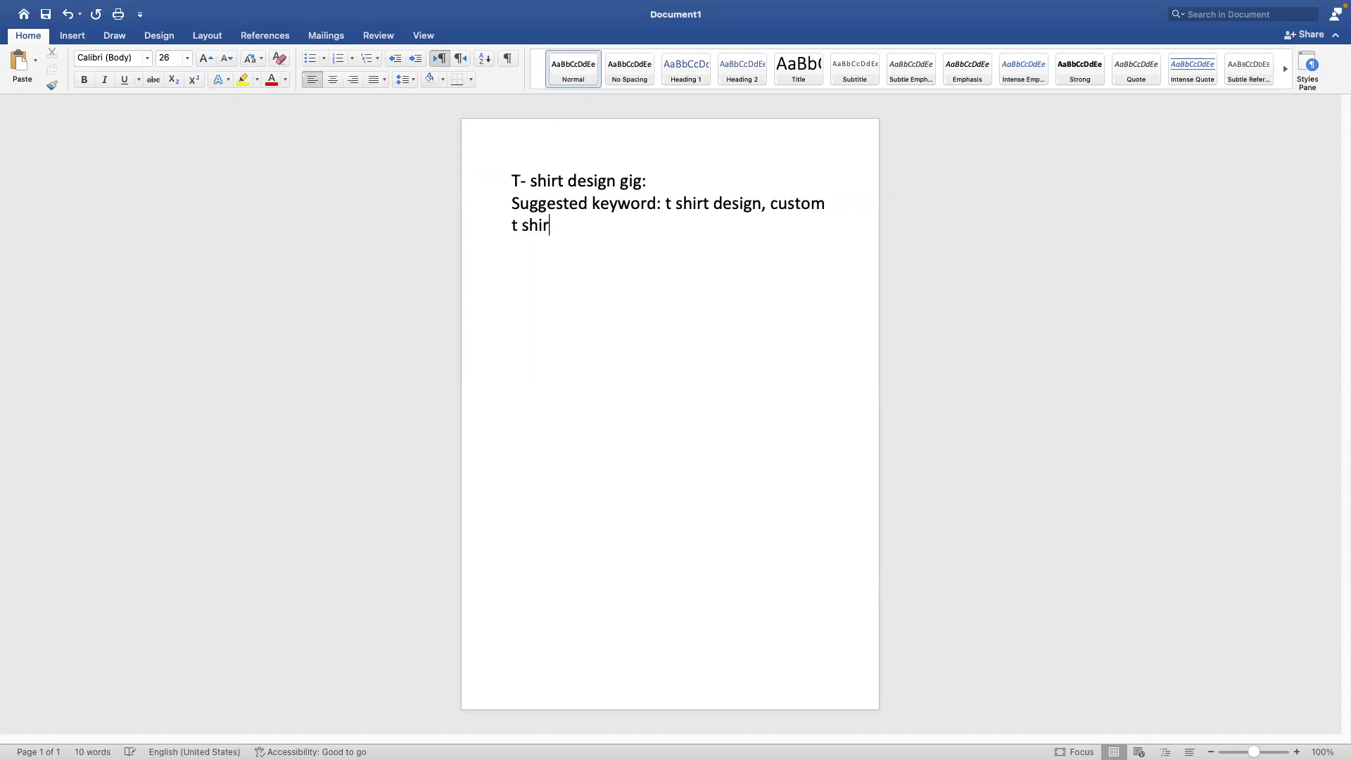
pyautogui.write('t, graphic t shirt design,')
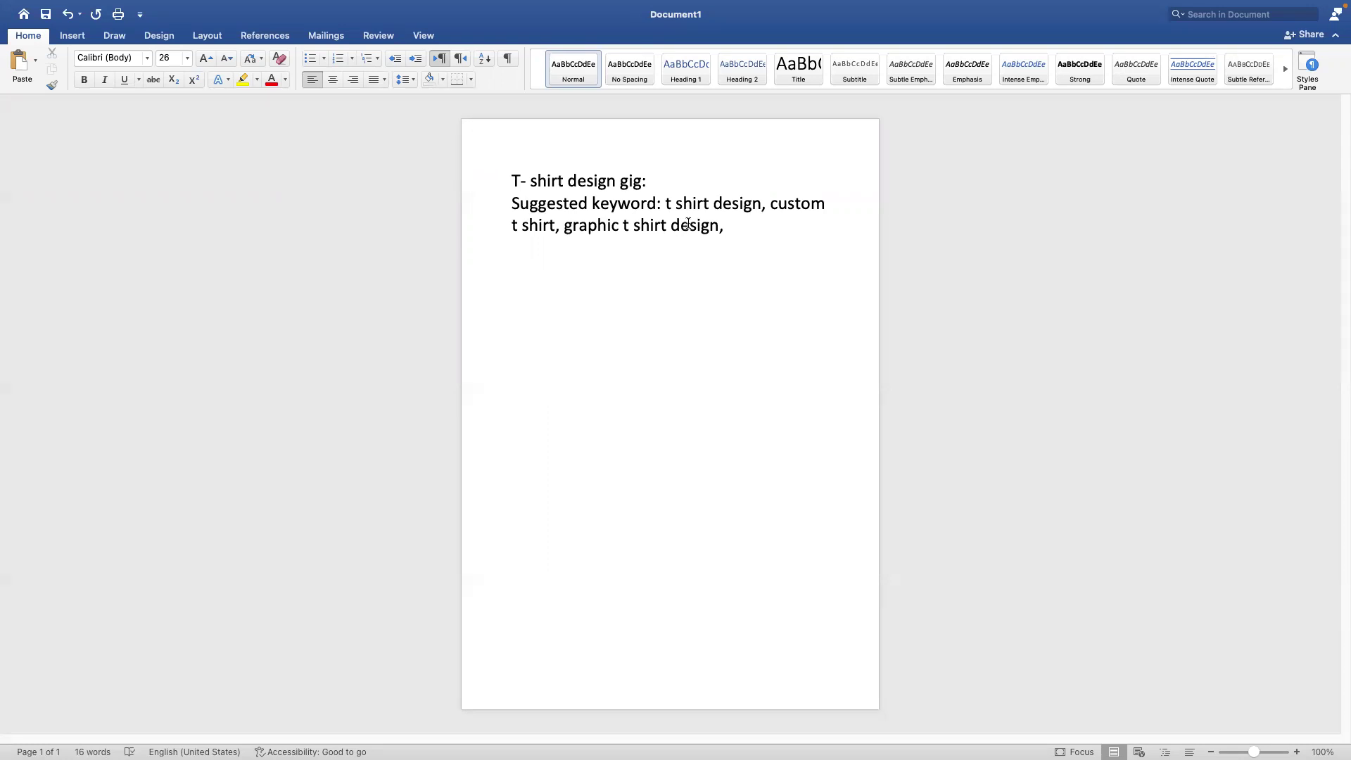
# Consult Fiverr's suggestions in Chrome again and append "Typographic t shirt design," to the keyword list in Word
pyautogui.press('super+Tab')
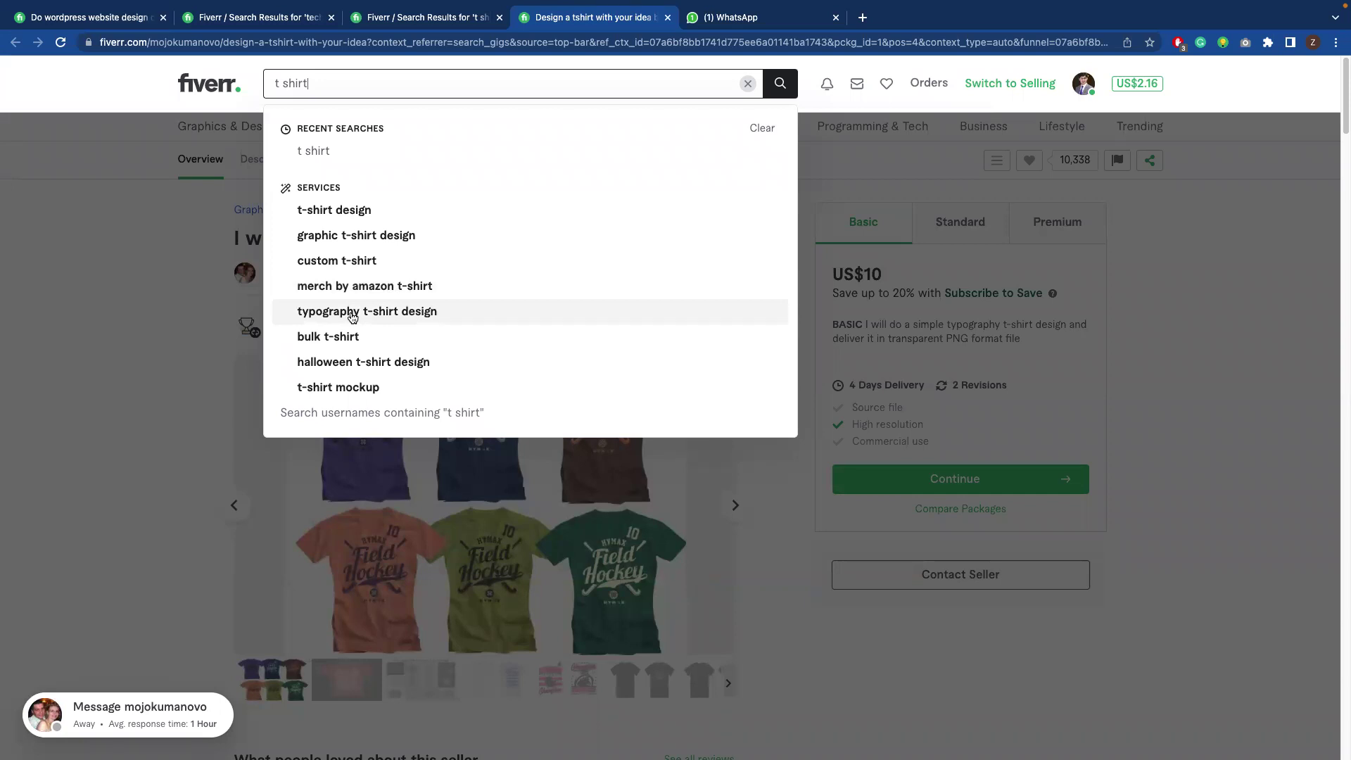
pyautogui.press('super+Tab')
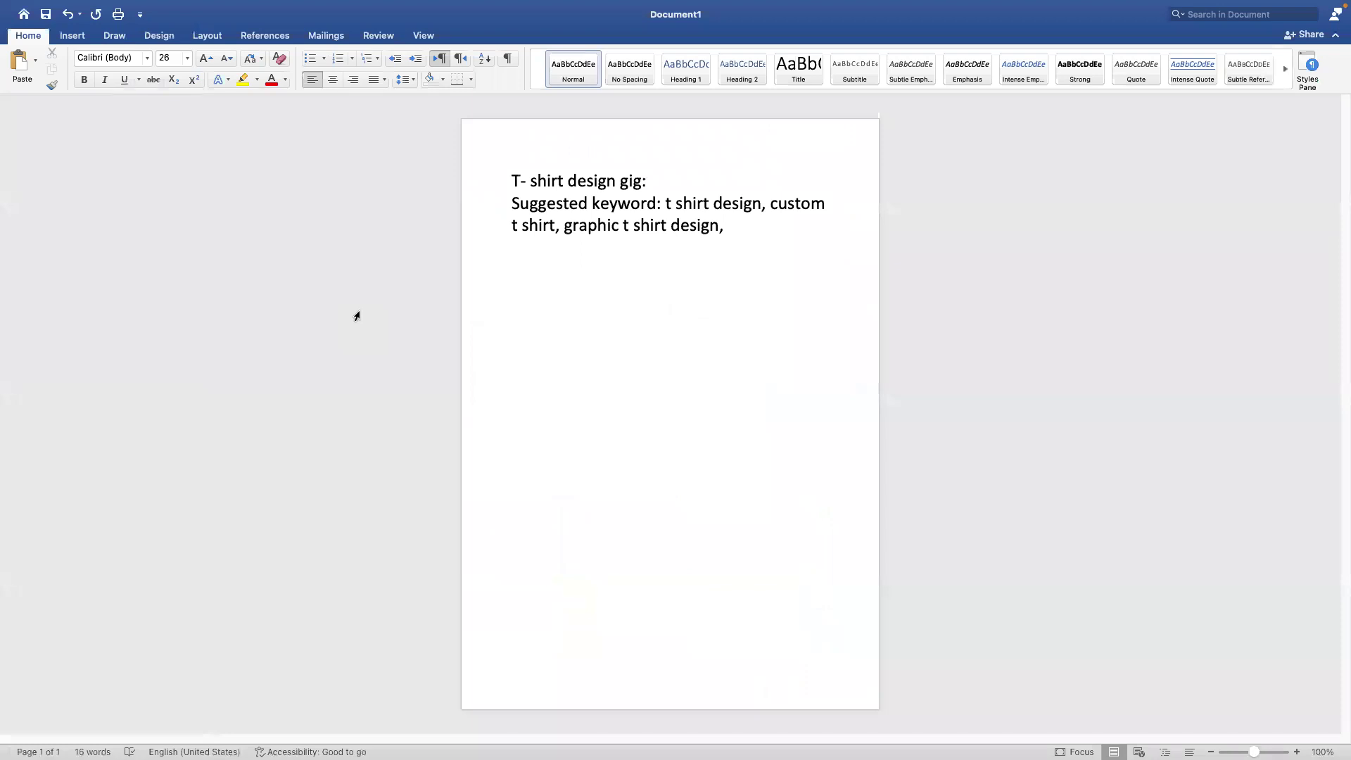
pyautogui.write('TY')
pyautogui.press('BackSpace')
pyautogui.write('yo]')
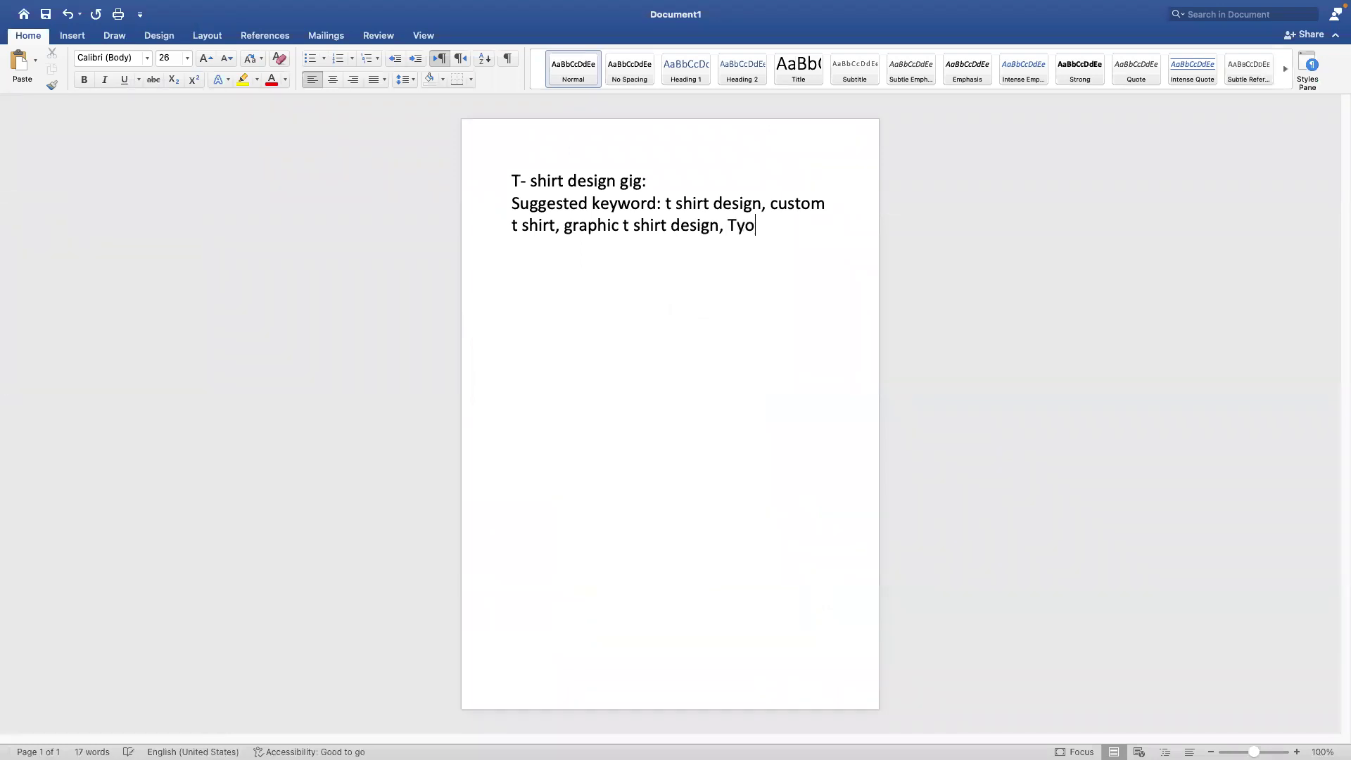
pyautogui.press('BackSpace')
pyautogui.press('BackSpace')
pyautogui.write('pographic t shirt design')
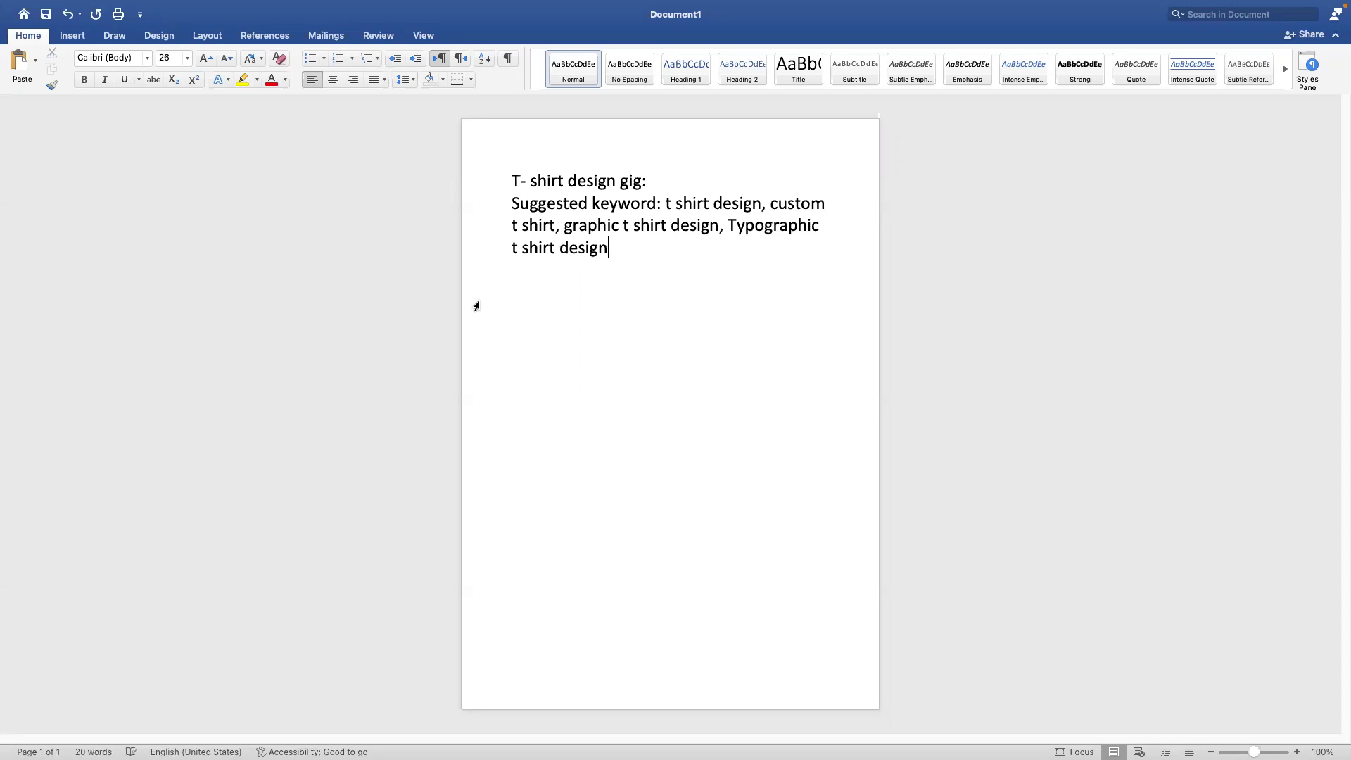
pyautogui.write(',')
# Switch to Chrome and view the t-shirt gig's sample images enlarged, up to the East Hampton NY Varsity Collection
pyautogui.press('super+Tab')
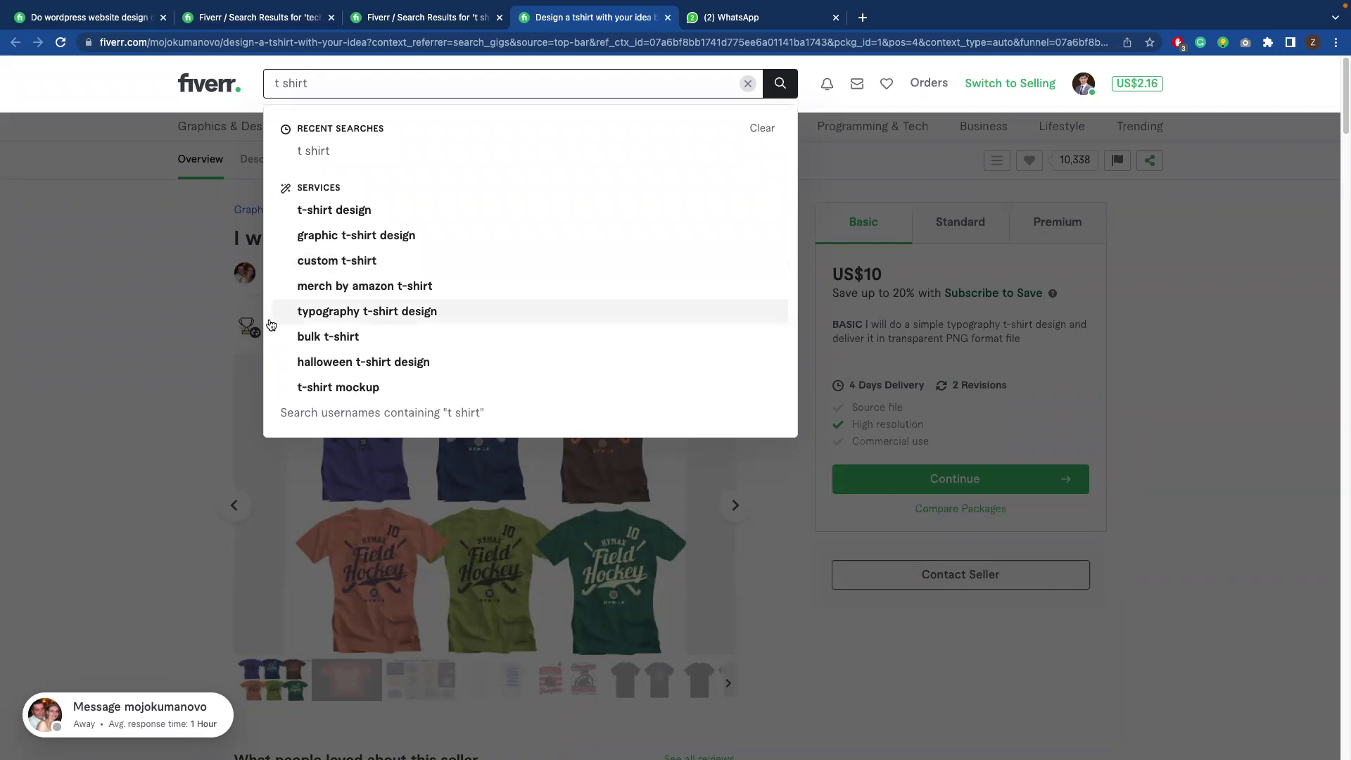
pyautogui.click(3, 349)
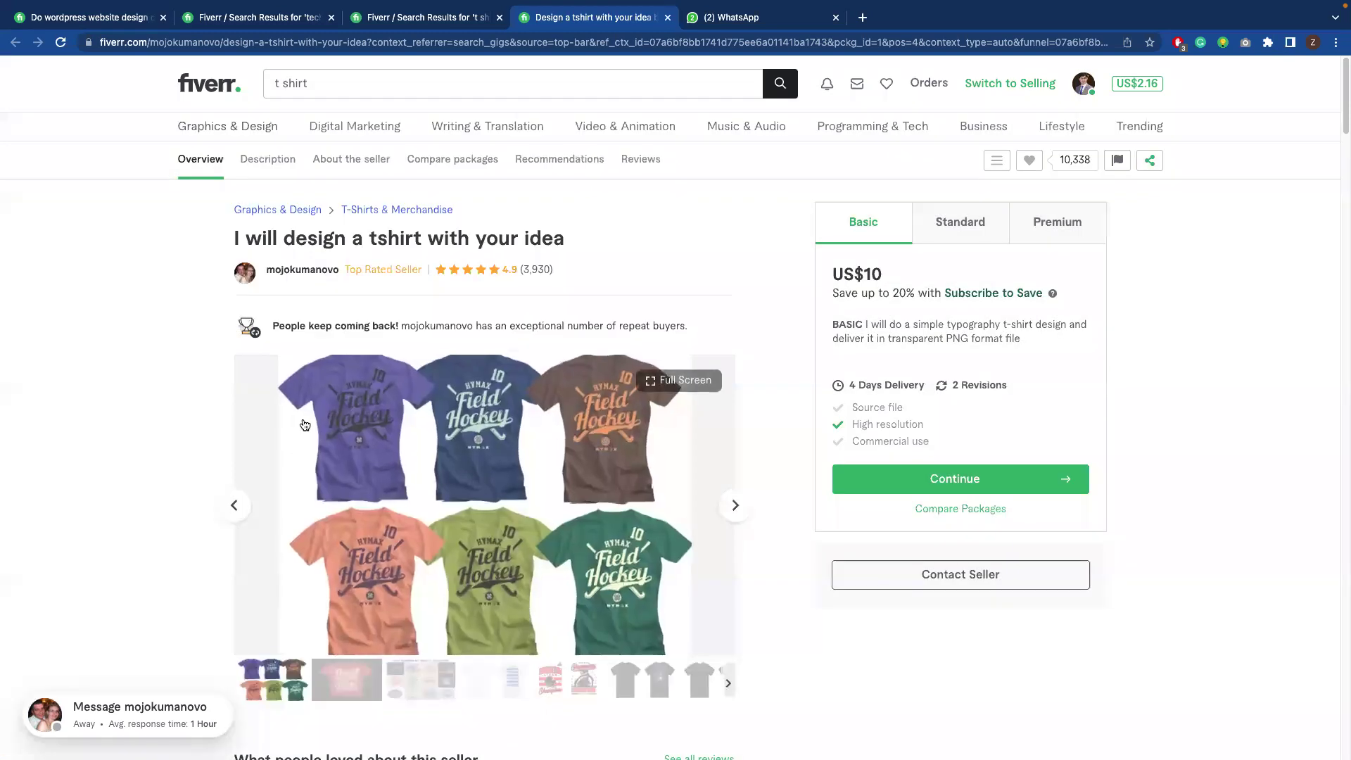
pyautogui.click(508, 435)
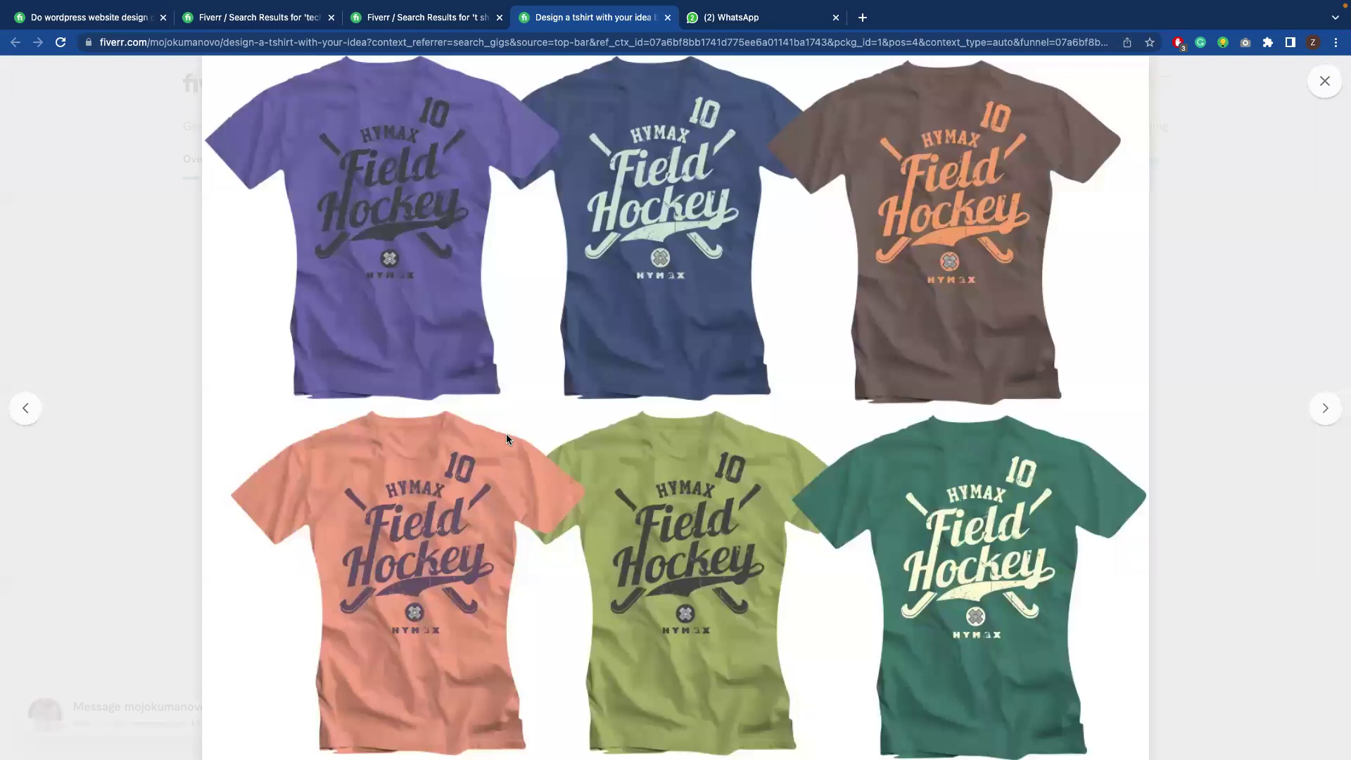
pyautogui.click(1318, 411)
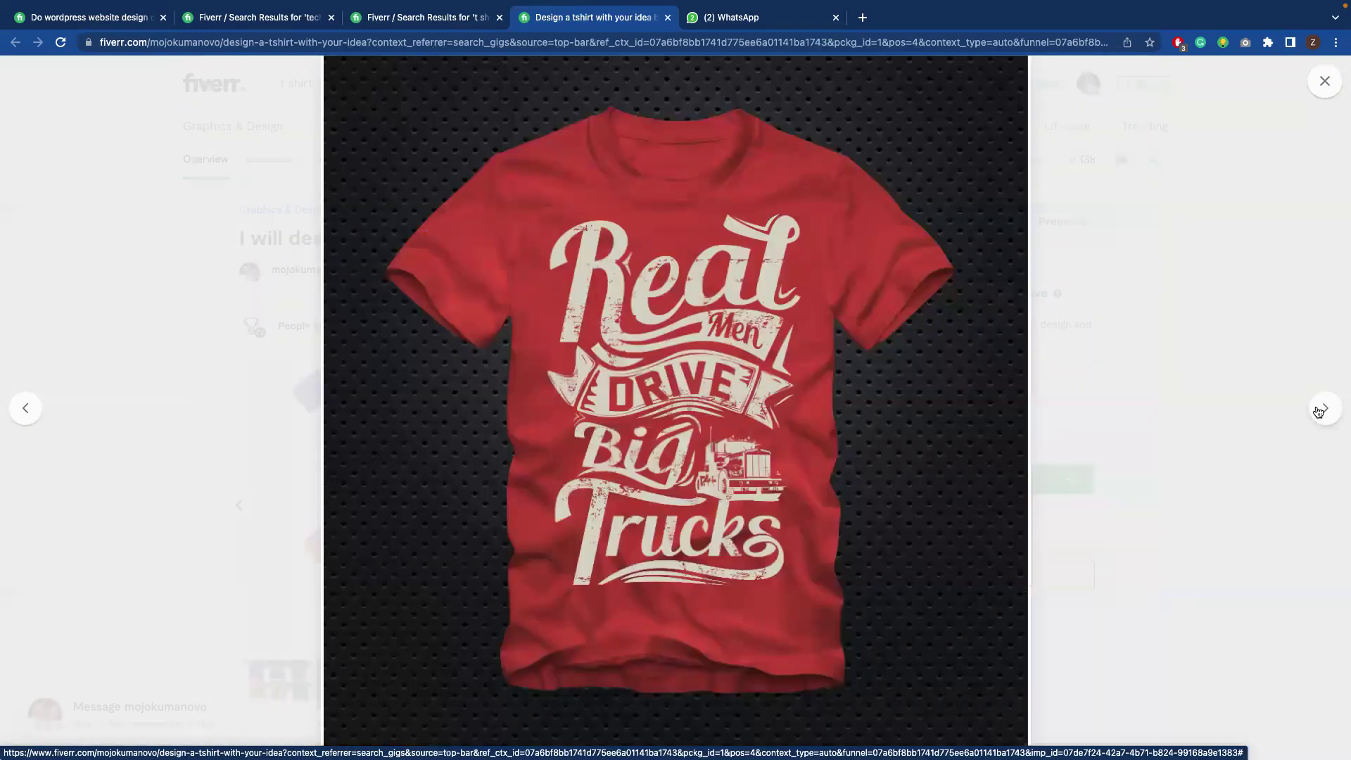
pyautogui.click(1318, 411)
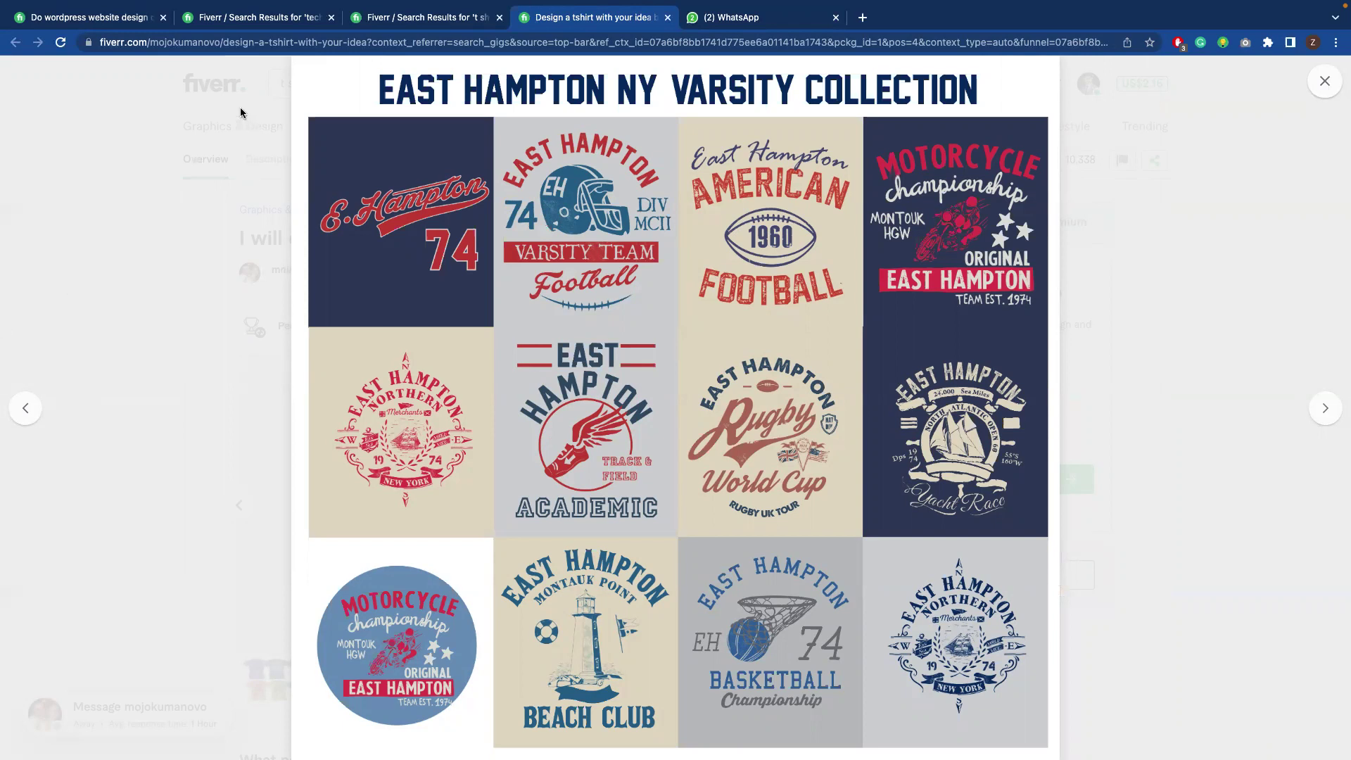
# Compare the "tech packs" search results and the WordPress website design gig with the t-shirt gig's sample image
pyautogui.click(268, 19)
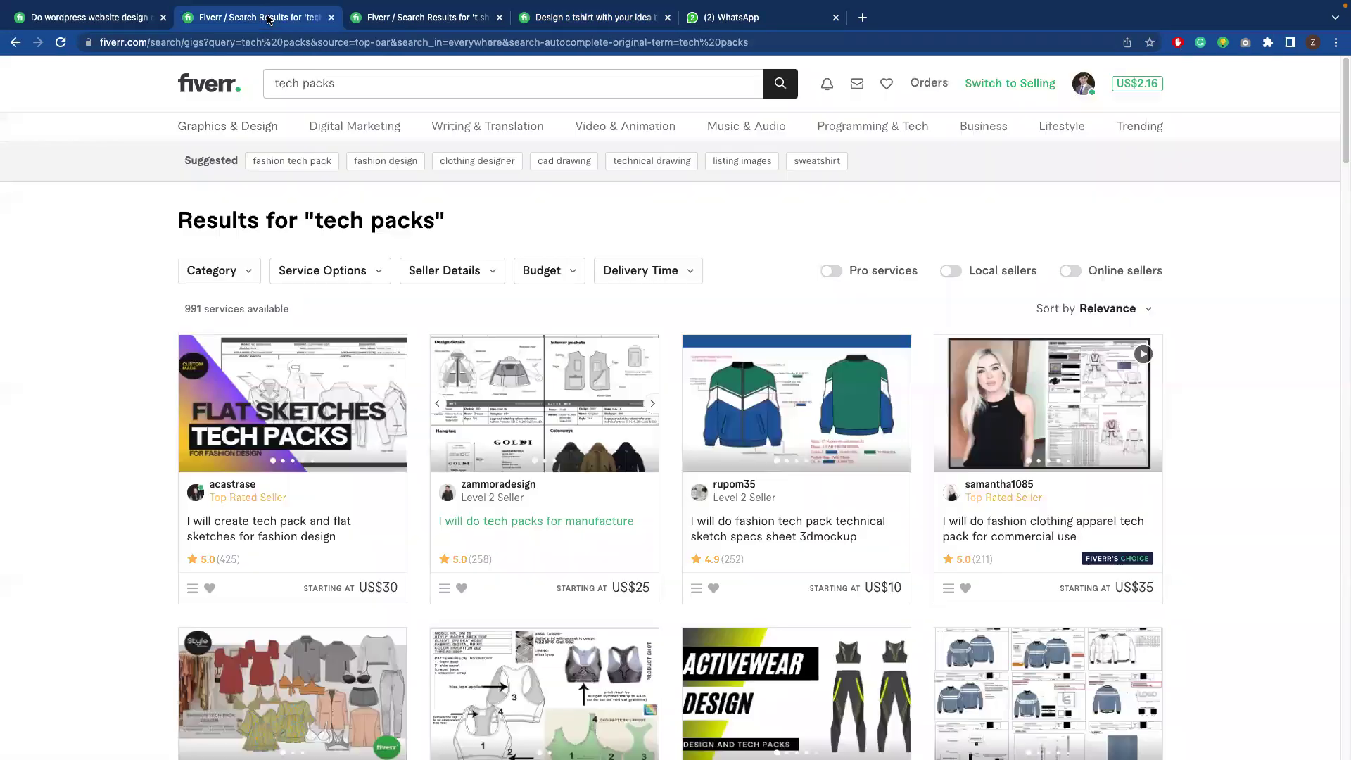
pyautogui.click(86, 23)
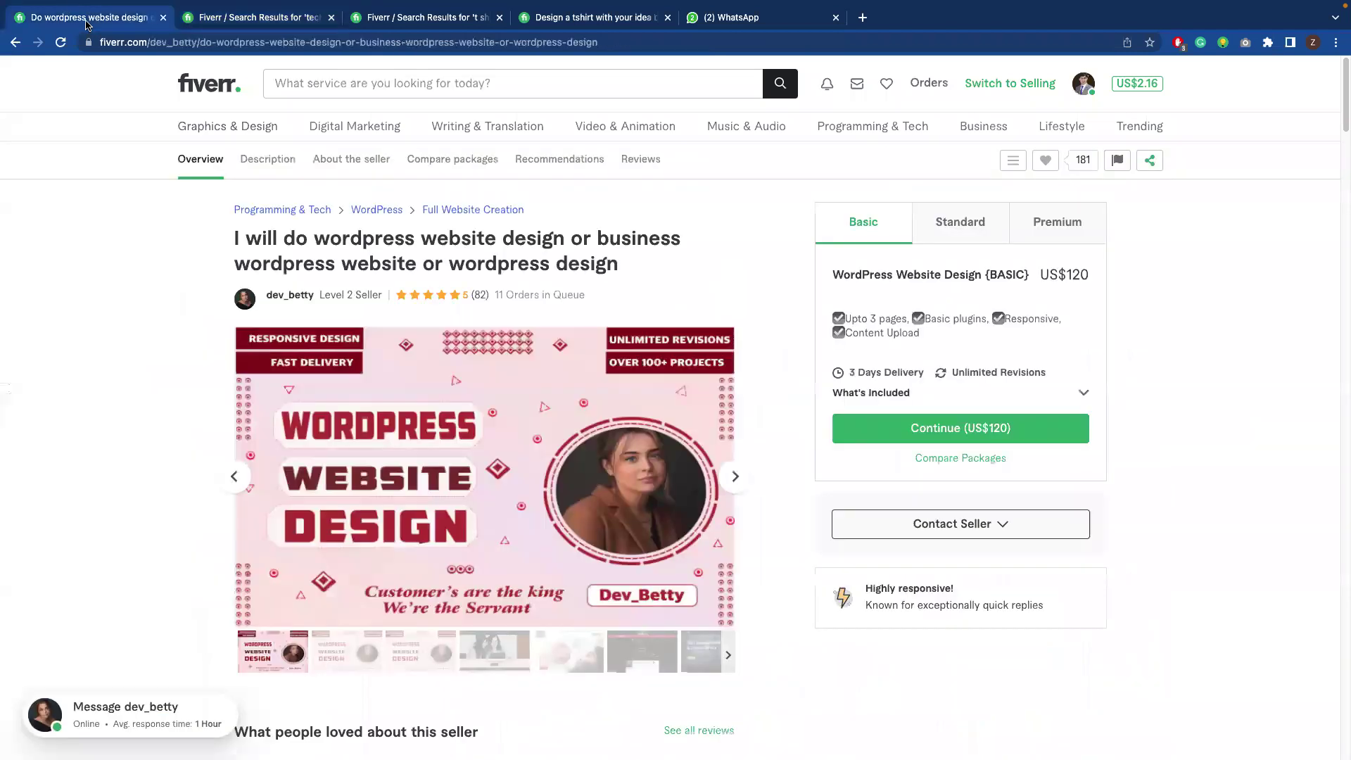
pyautogui.click(575, 26)
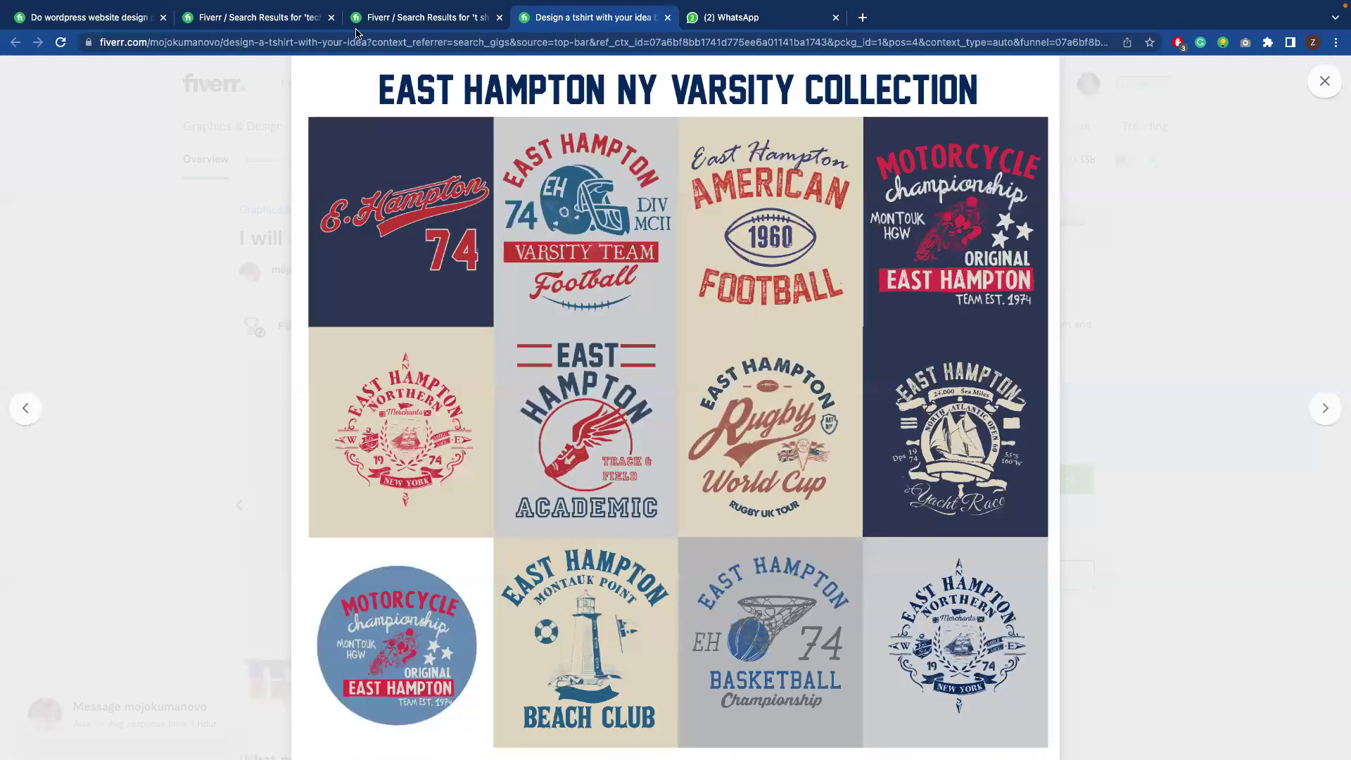
pyautogui.click(243, 21)
pyautogui.moveTo(306, 120)
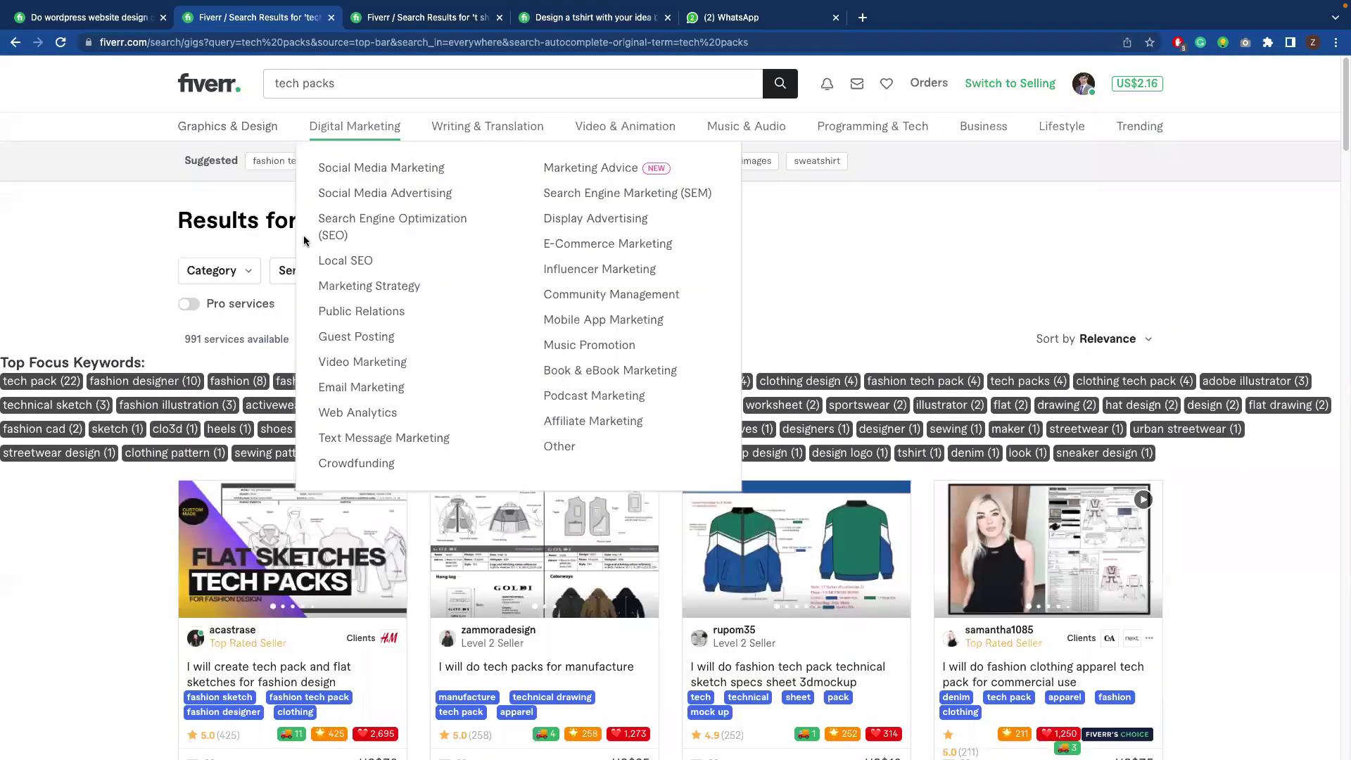
pyautogui.click(136, 23)
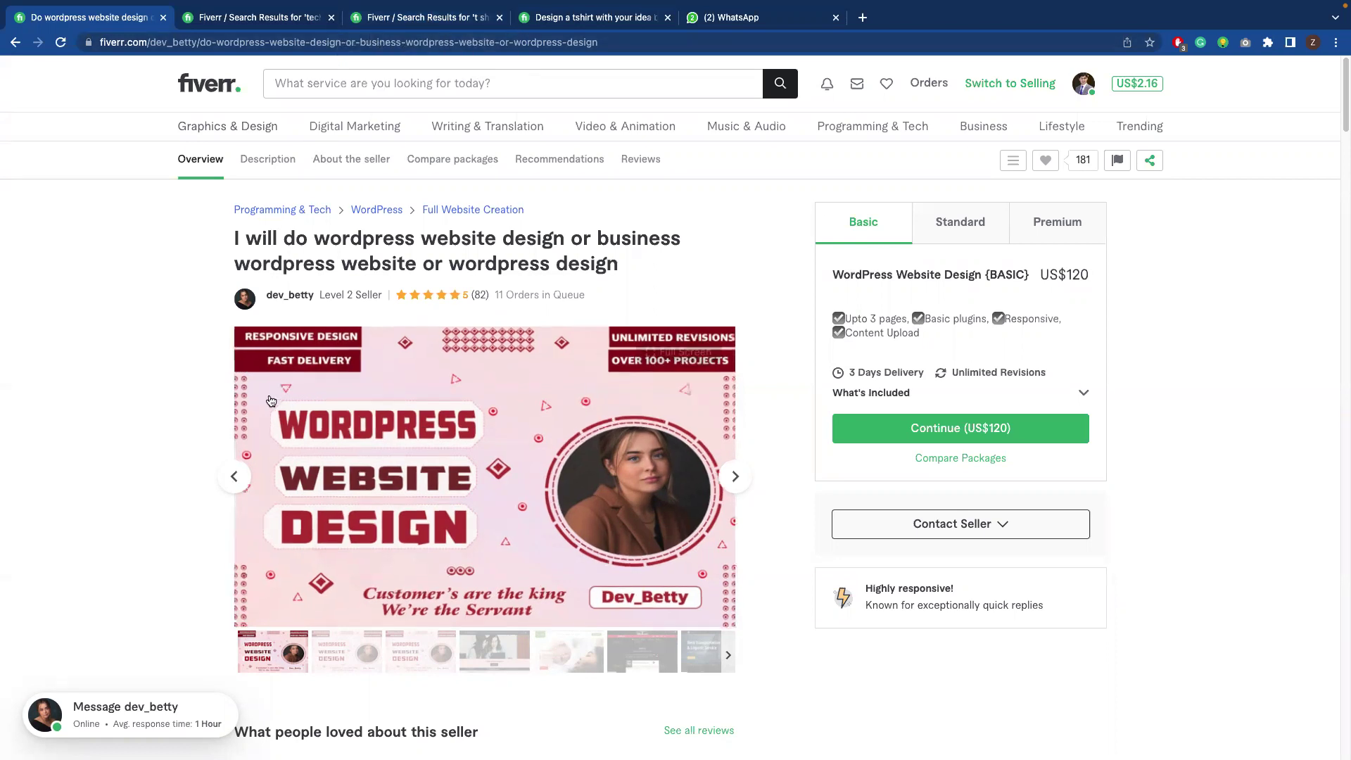
pyautogui.click(576, 28)
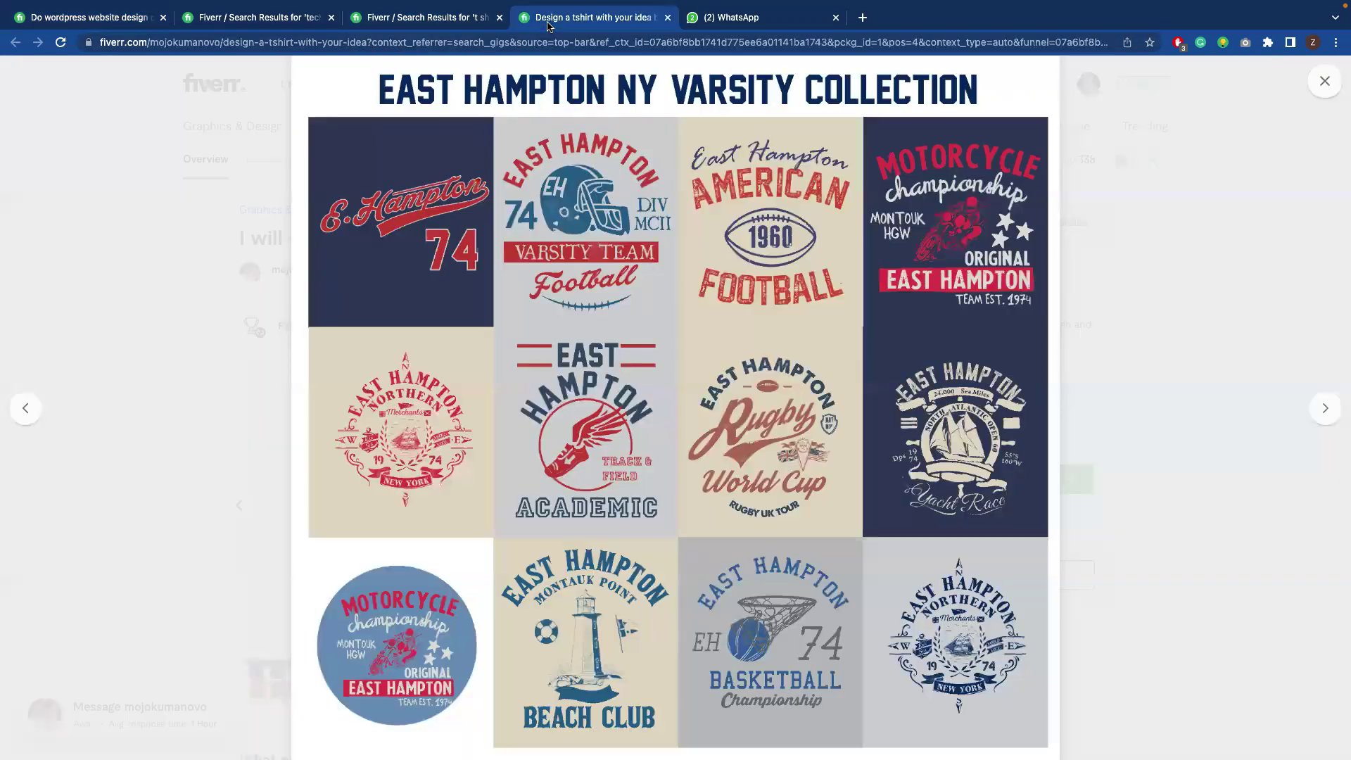
# Close the enlarged image and search Fiverr for "t shirt" to examine the listed gigs and their tags
pyautogui.click(145, 187)
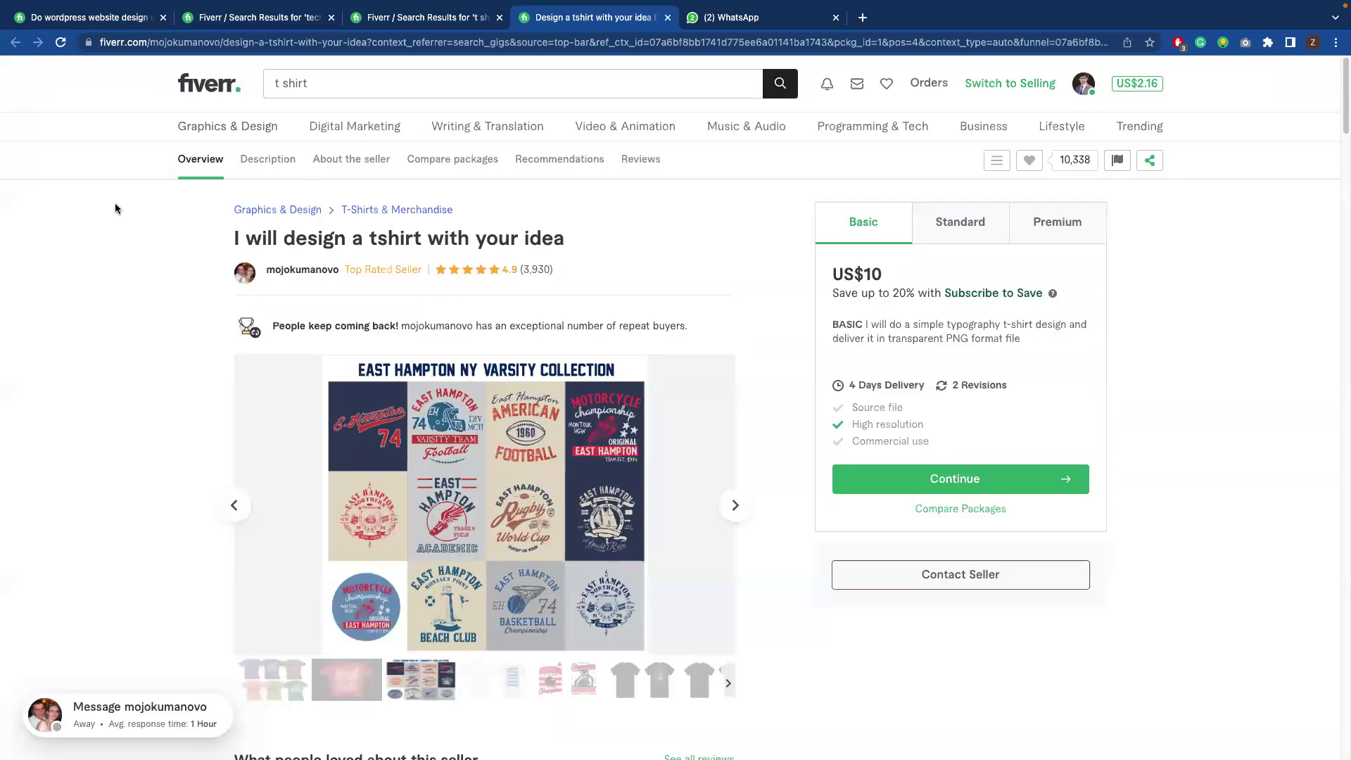
pyautogui.scroll(-1, 307, 336)
pyautogui.click(354, 82)
pyautogui.click(28, 186)
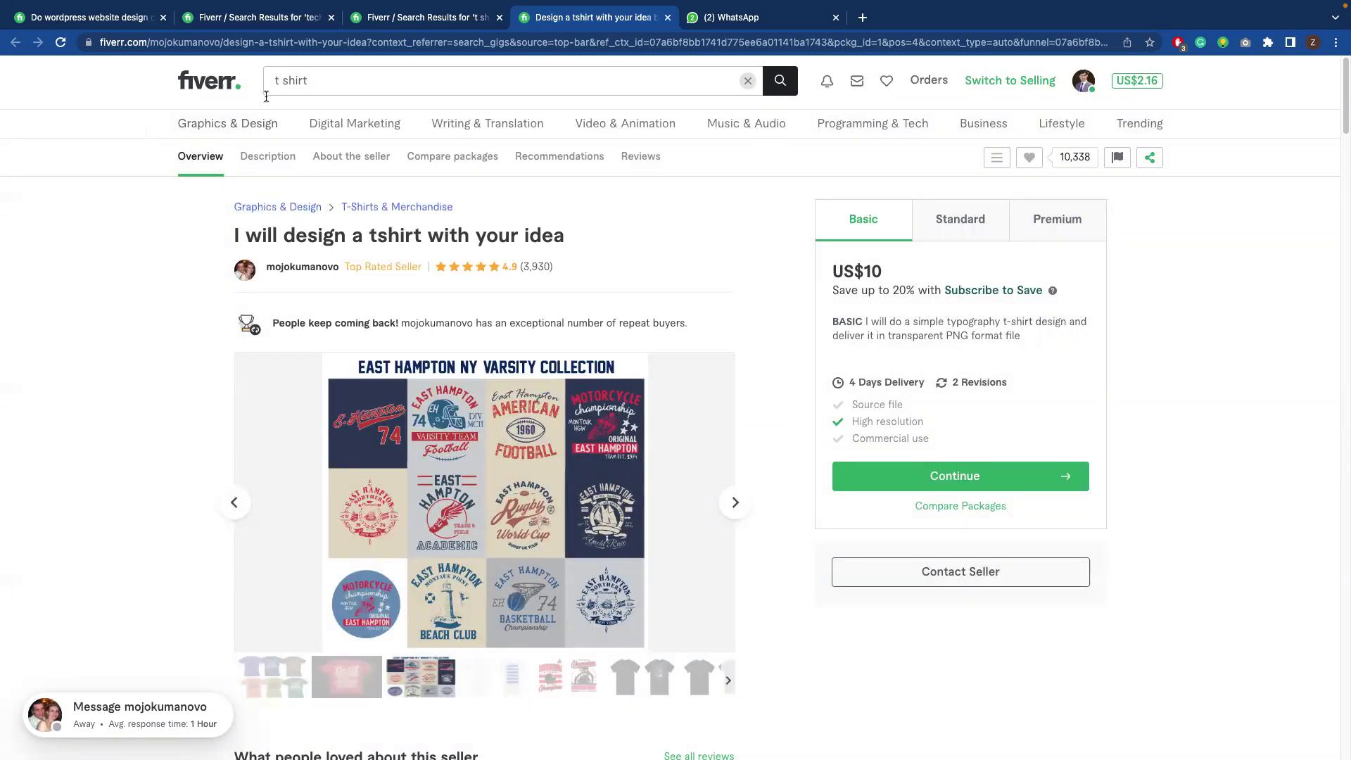
pyautogui.click(346, 83)
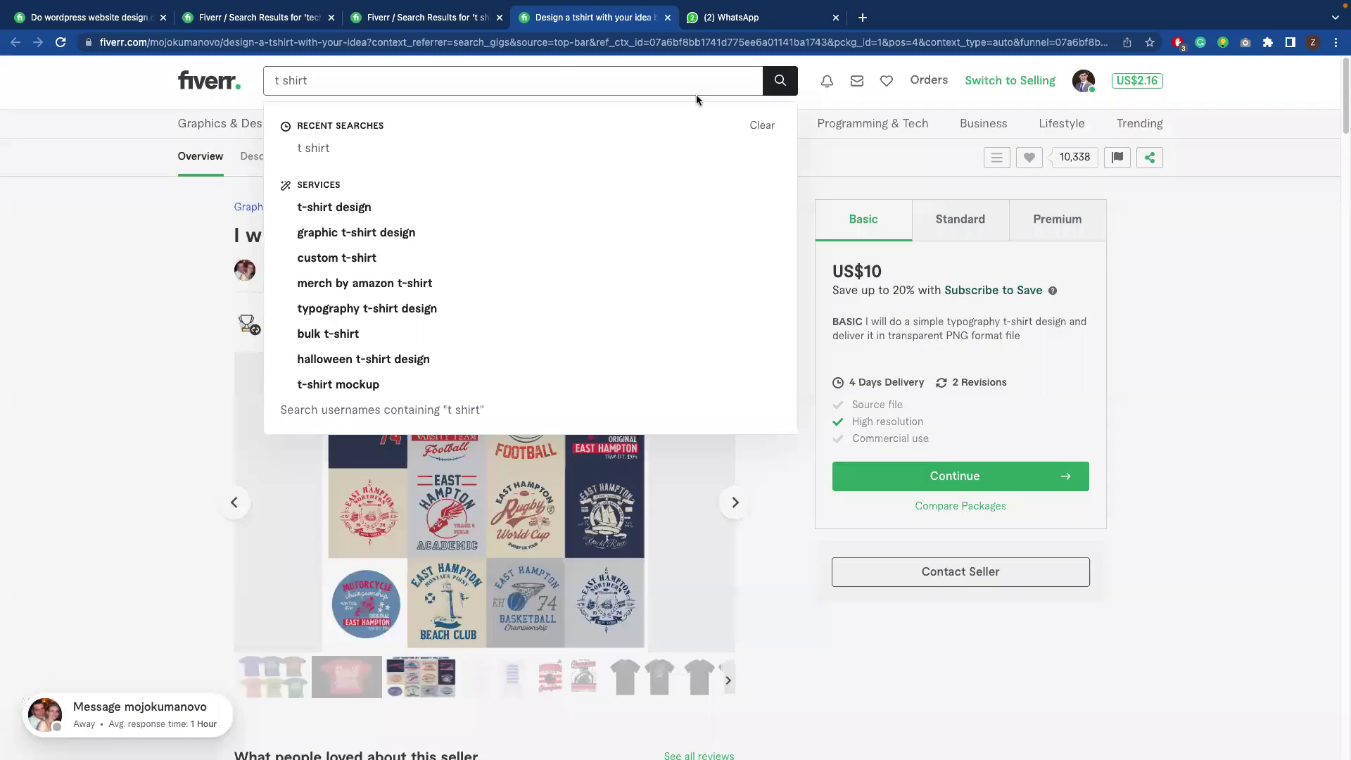
pyautogui.click(775, 86)
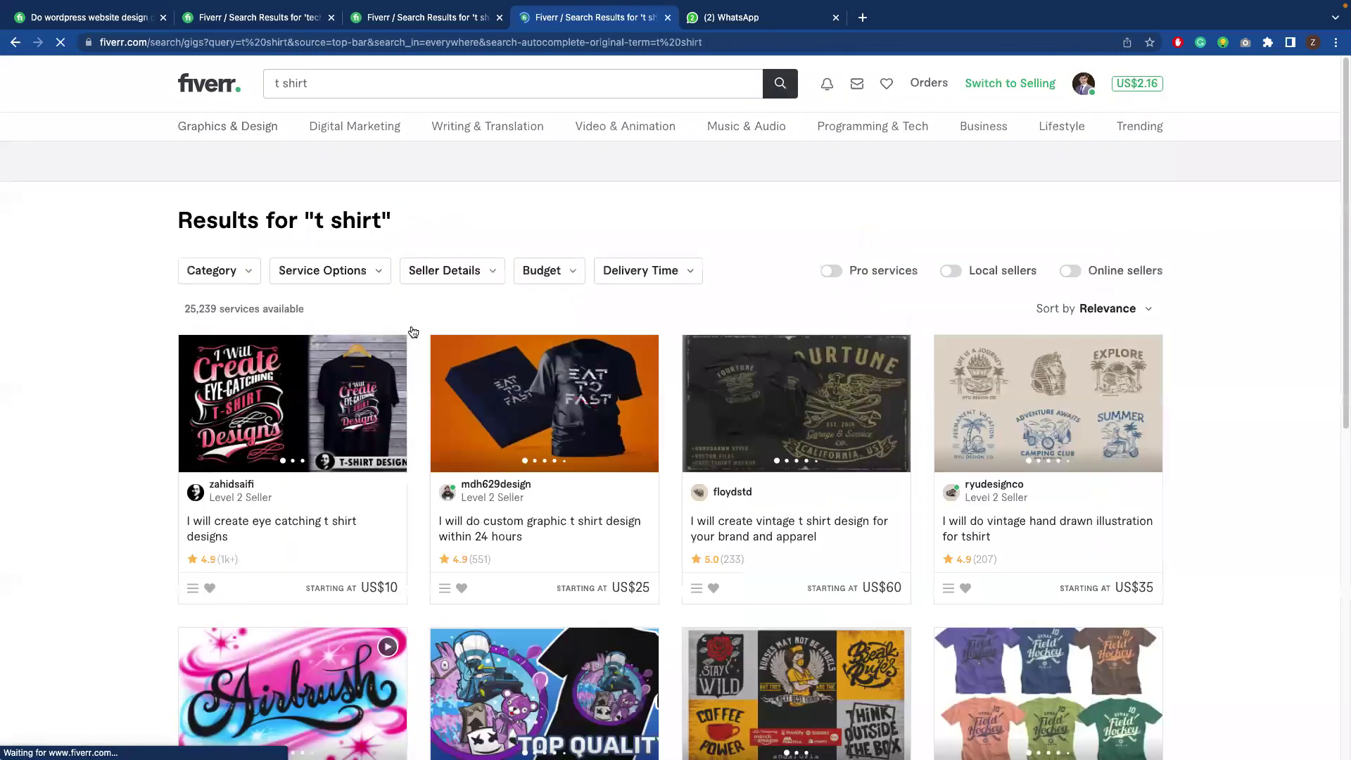
pyautogui.scroll(-1, 411, 321)
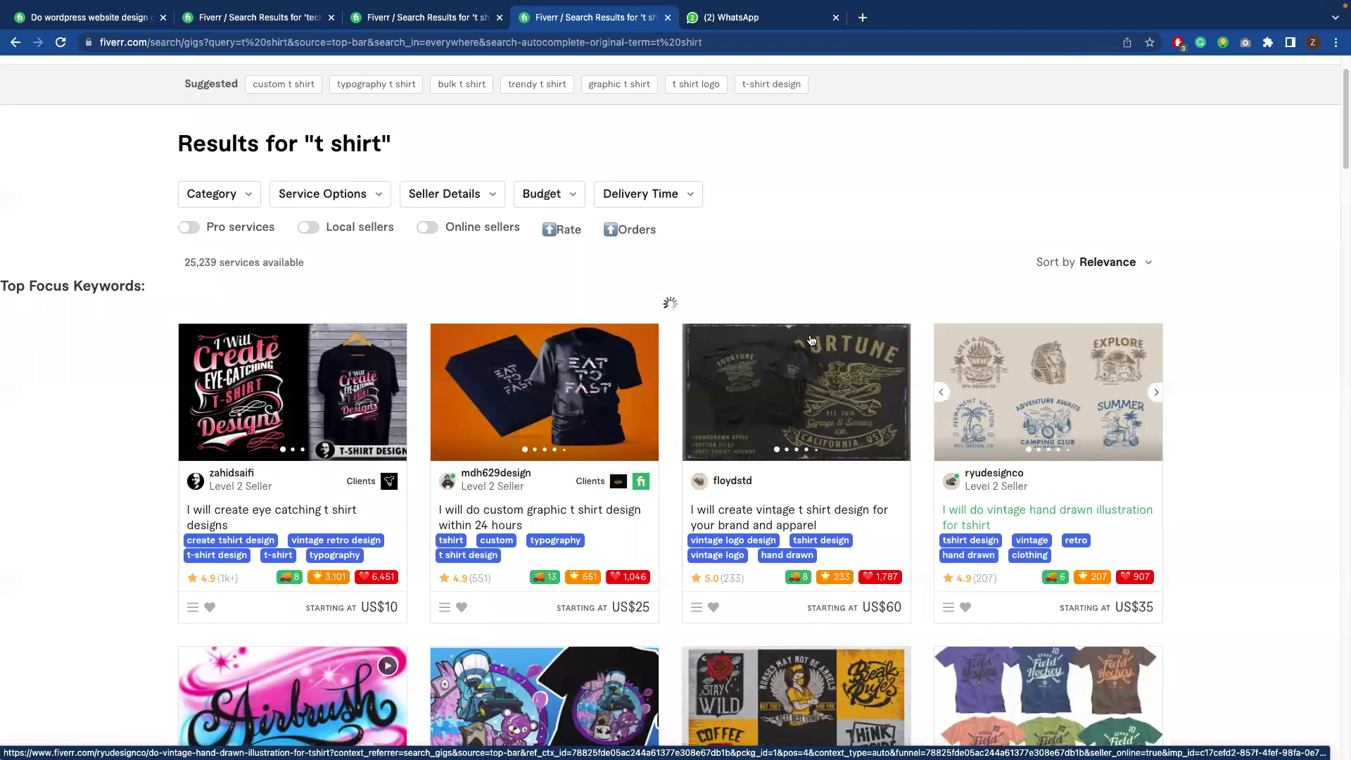
# Open the "create eye catching t shirt designs" gig from the search results in a new tab
pyautogui.scroll(1, 692, 319)
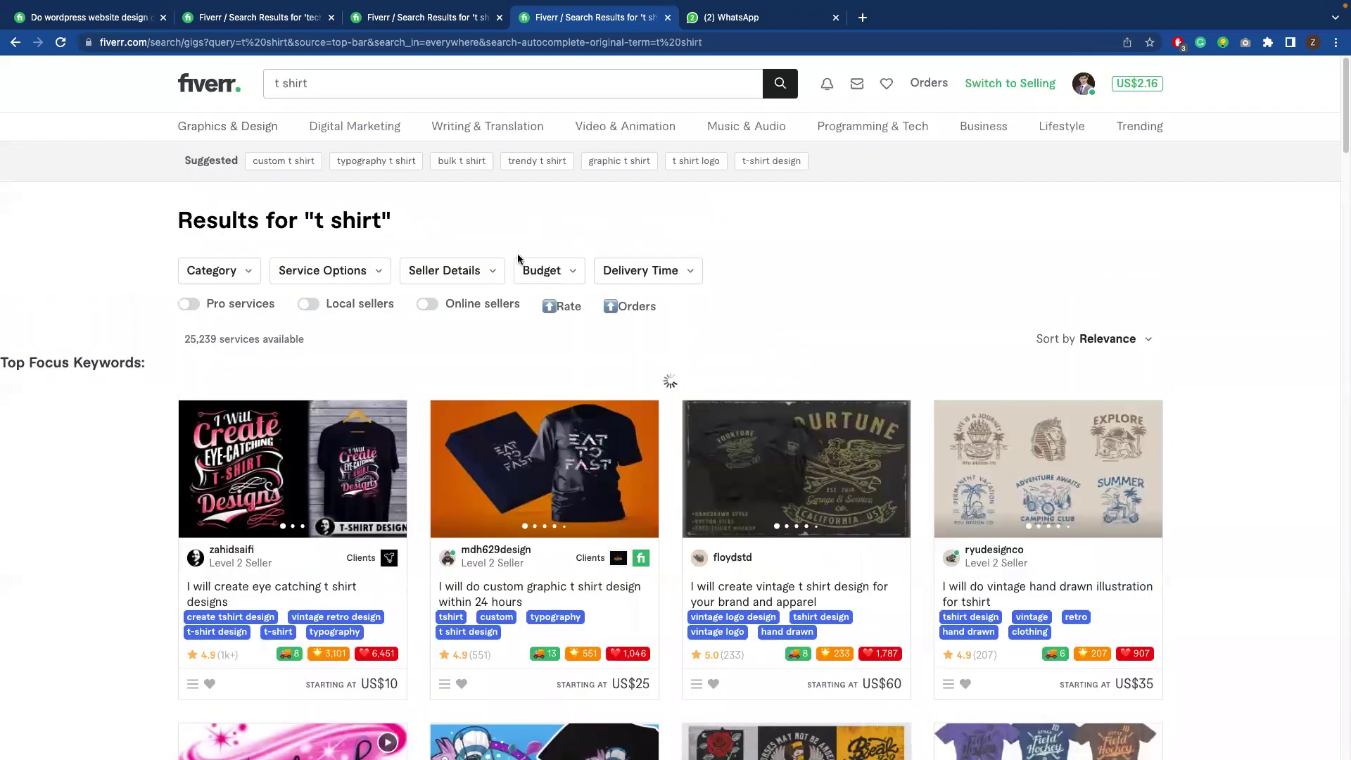
pyautogui.scroll(-1, 505, 267)
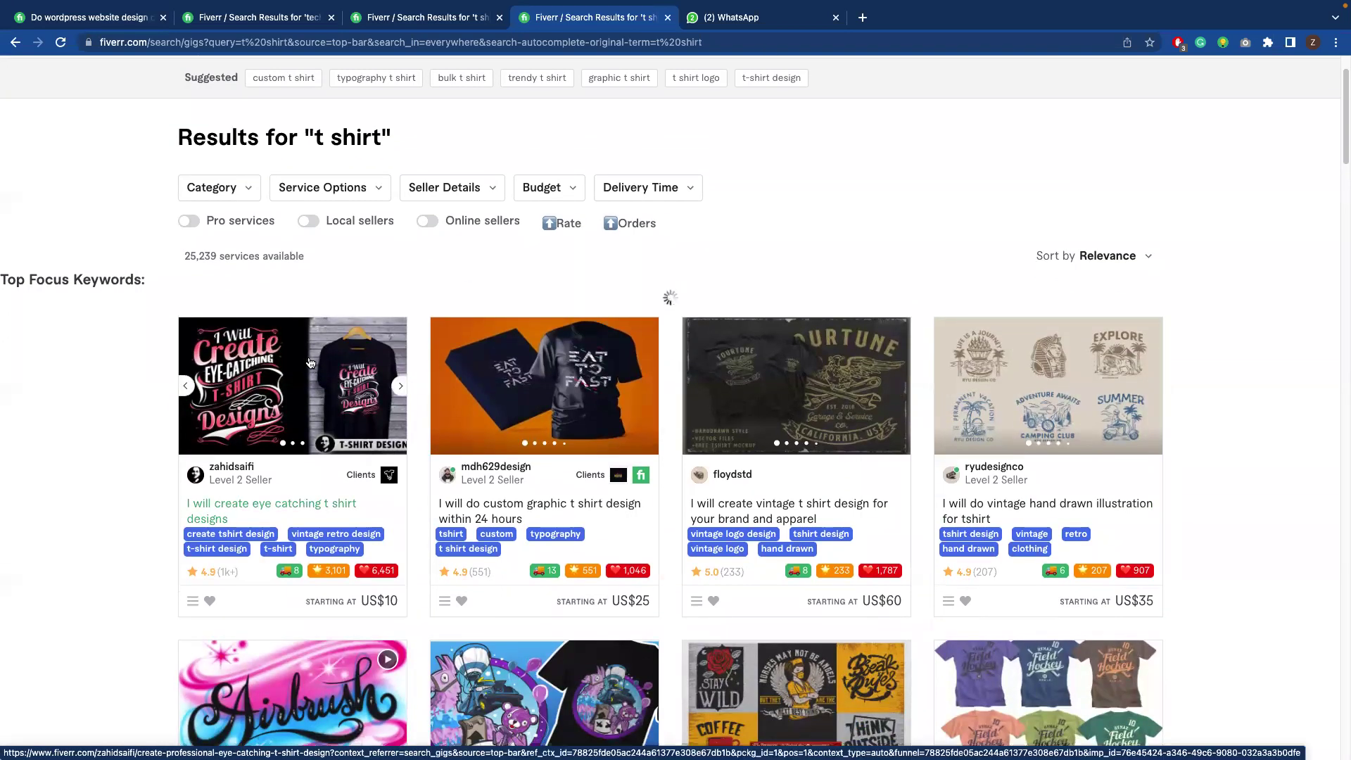
pyautogui.click(274, 373)
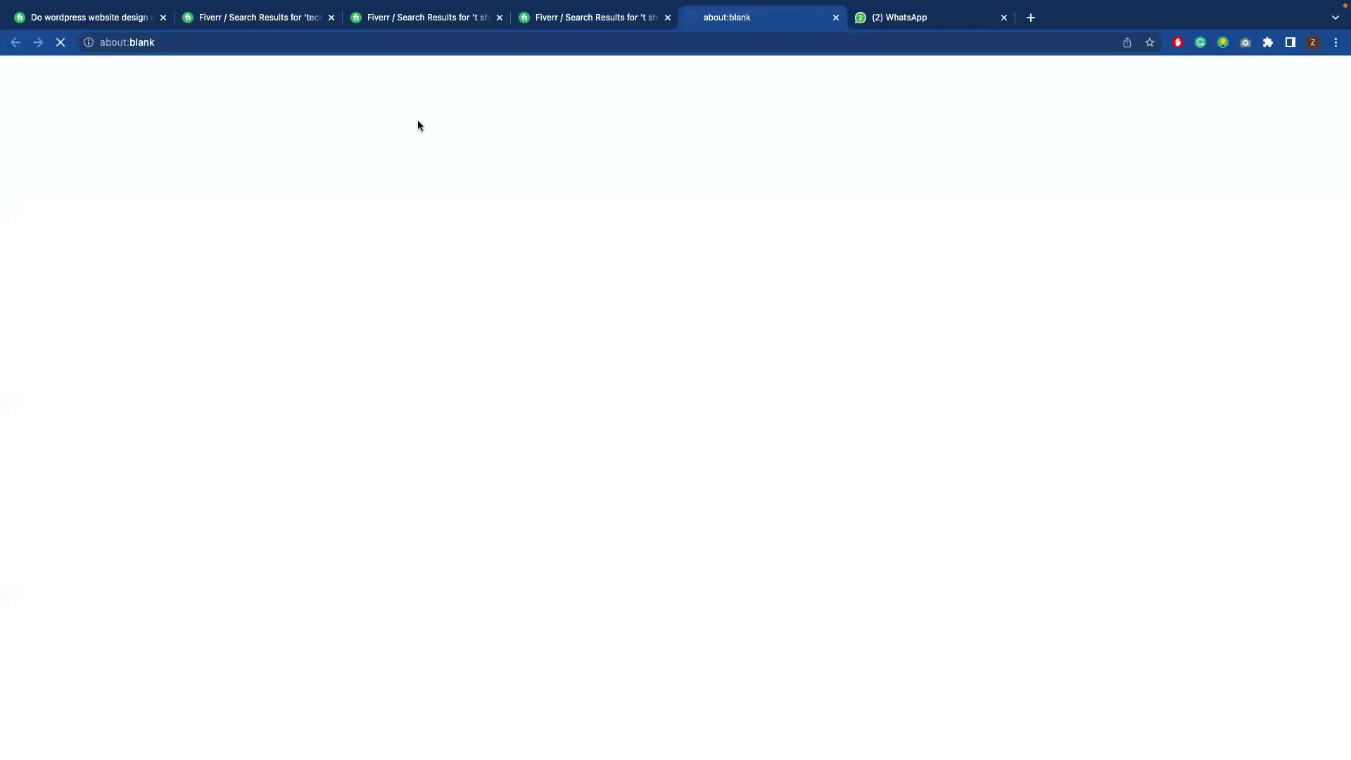
# From the earlier "t shirt" results, open the custom graphic, eye catching and "design a tshirt with your idea" gigs in separate tabs
pyautogui.click(268, 18)
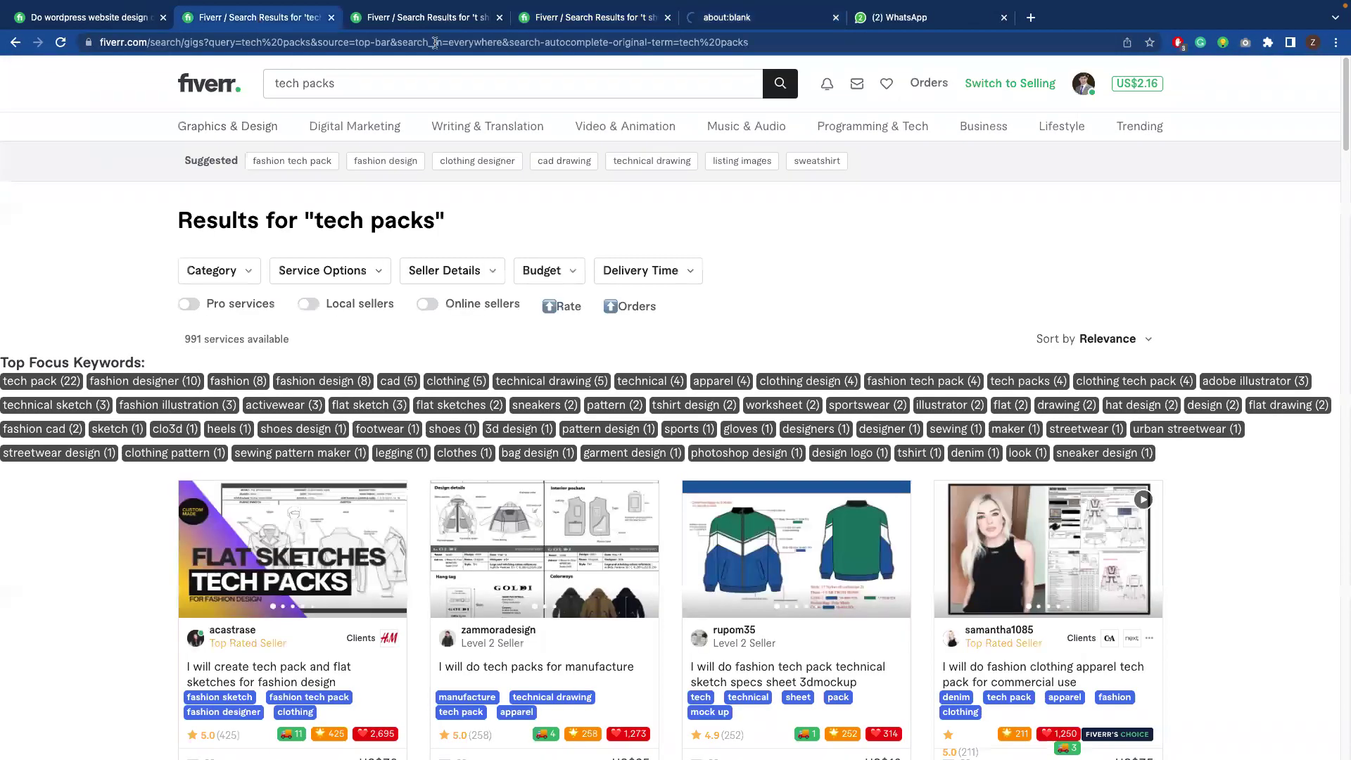
pyautogui.click(436, 18)
pyautogui.rightClick(530, 514)
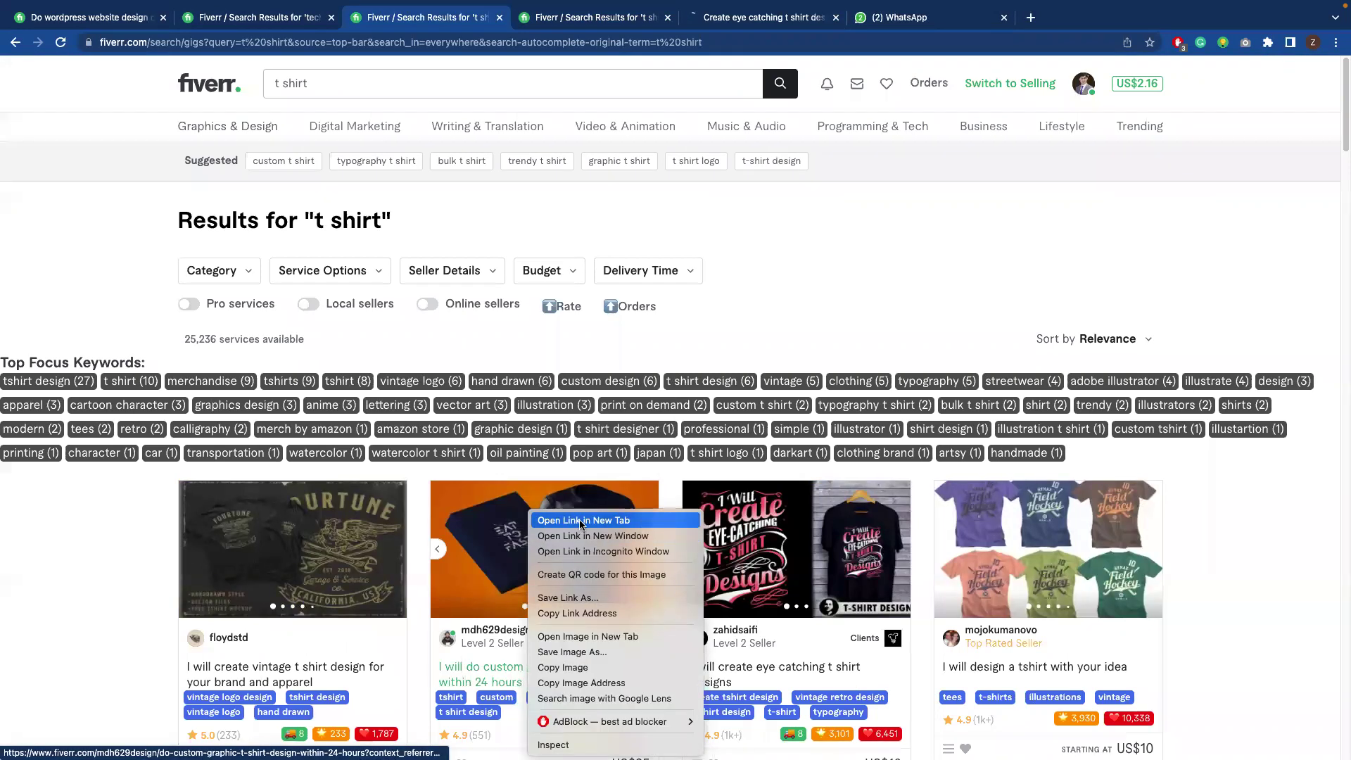
pyautogui.click(570, 520)
pyautogui.rightClick(735, 515)
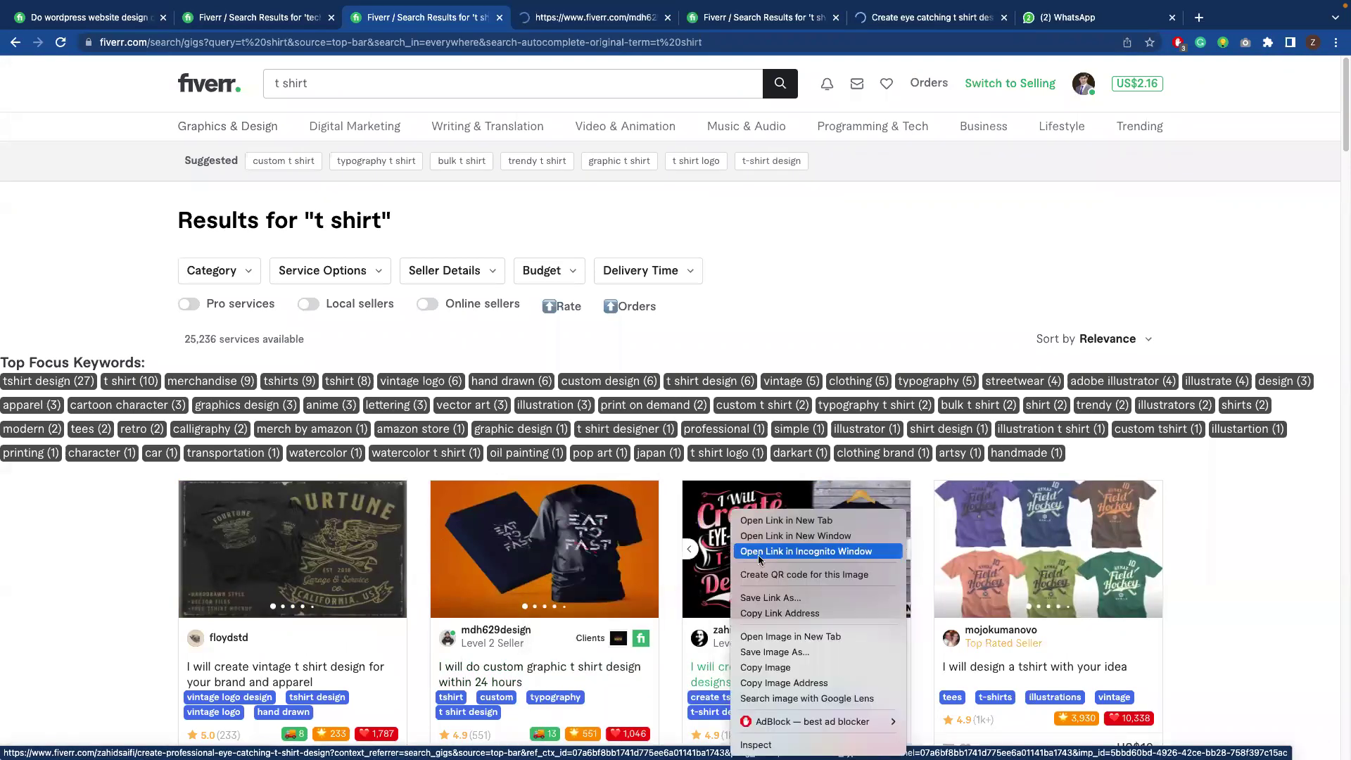
pyautogui.click(792, 523)
pyautogui.rightClick(1026, 535)
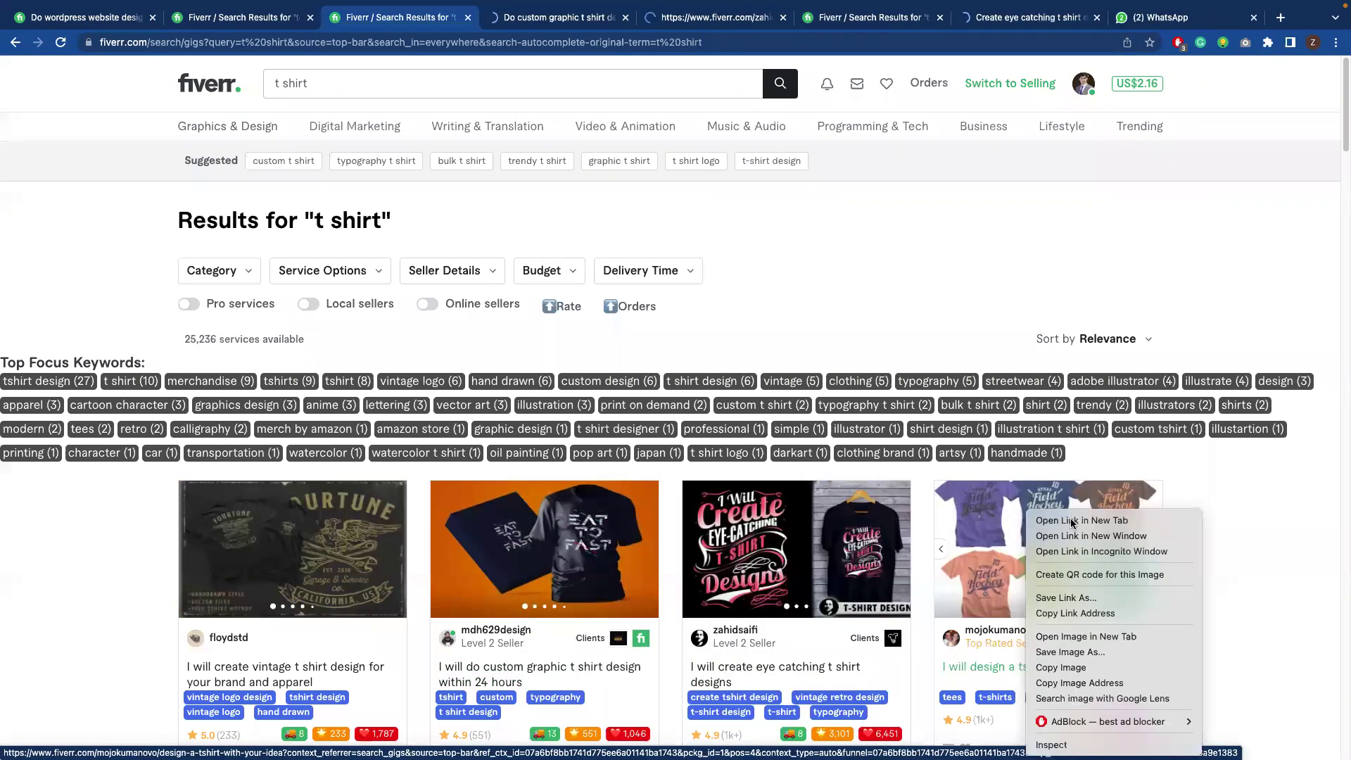
pyautogui.click(1075, 522)
# Open the second-row gigs for graffiti airbrush letters, vintage hand drawn illustration, handdrawn typography and vintage clothing brand design in separate tabs
pyautogui.scroll(-1, 669, 515)
pyautogui.scroll(-3, 669, 509)
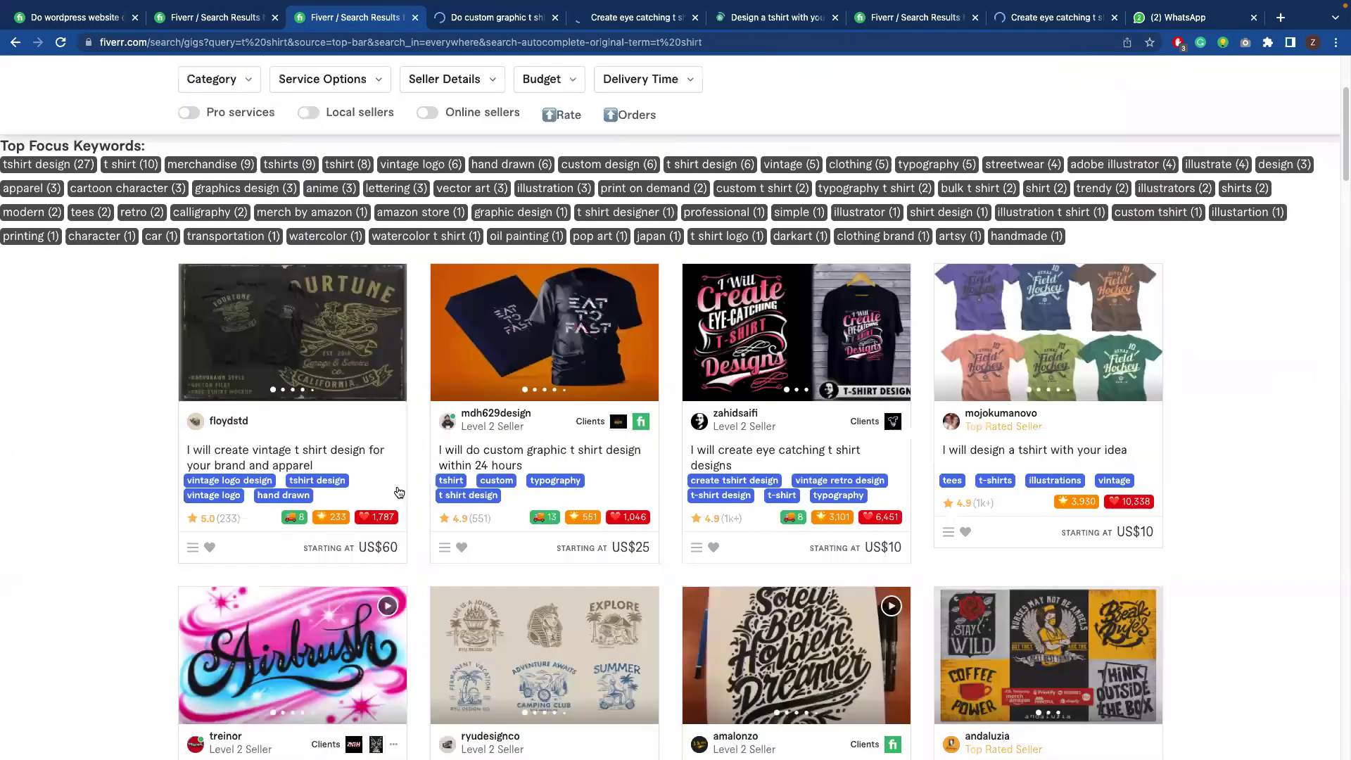
pyautogui.scroll(-4, 293, 373)
pyautogui.rightClick(294, 369)
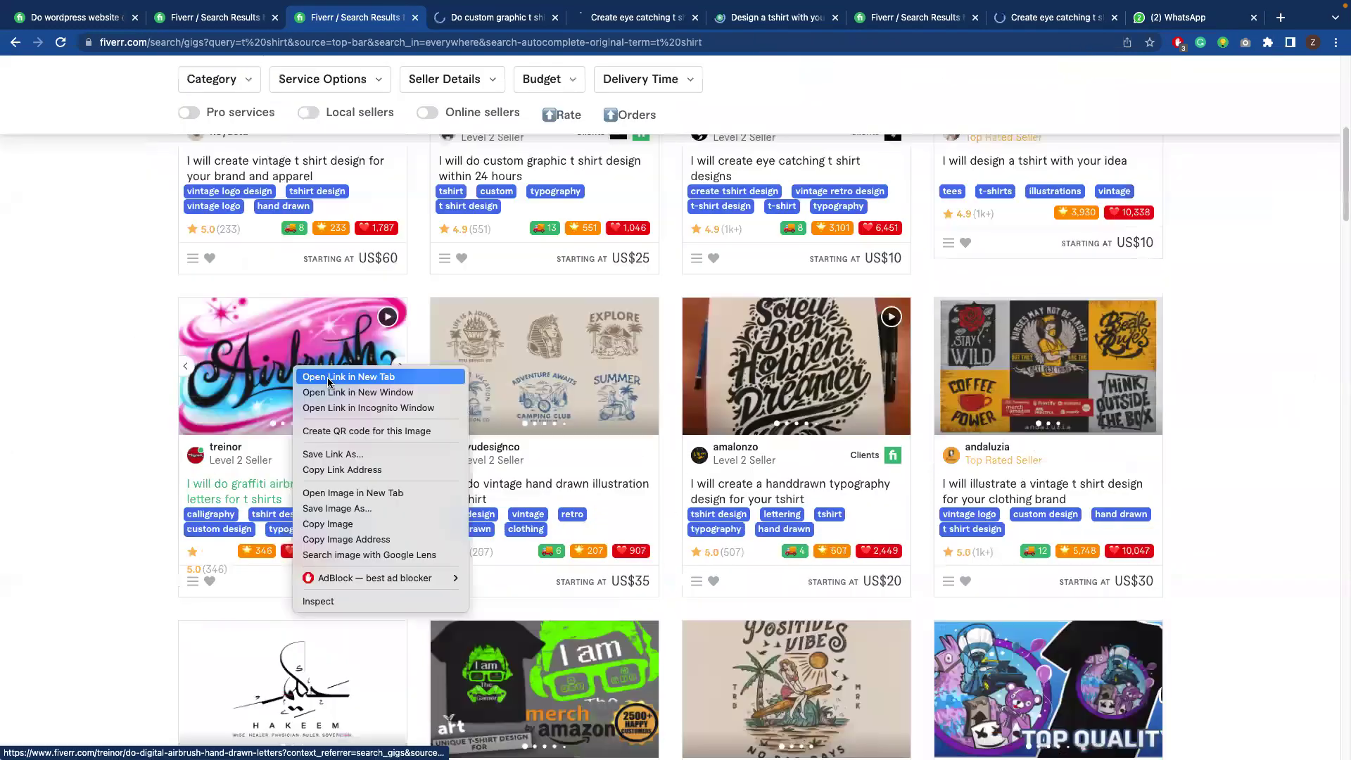
pyautogui.rightClick(503, 363)
pyautogui.click(538, 373)
pyautogui.rightClick(783, 363)
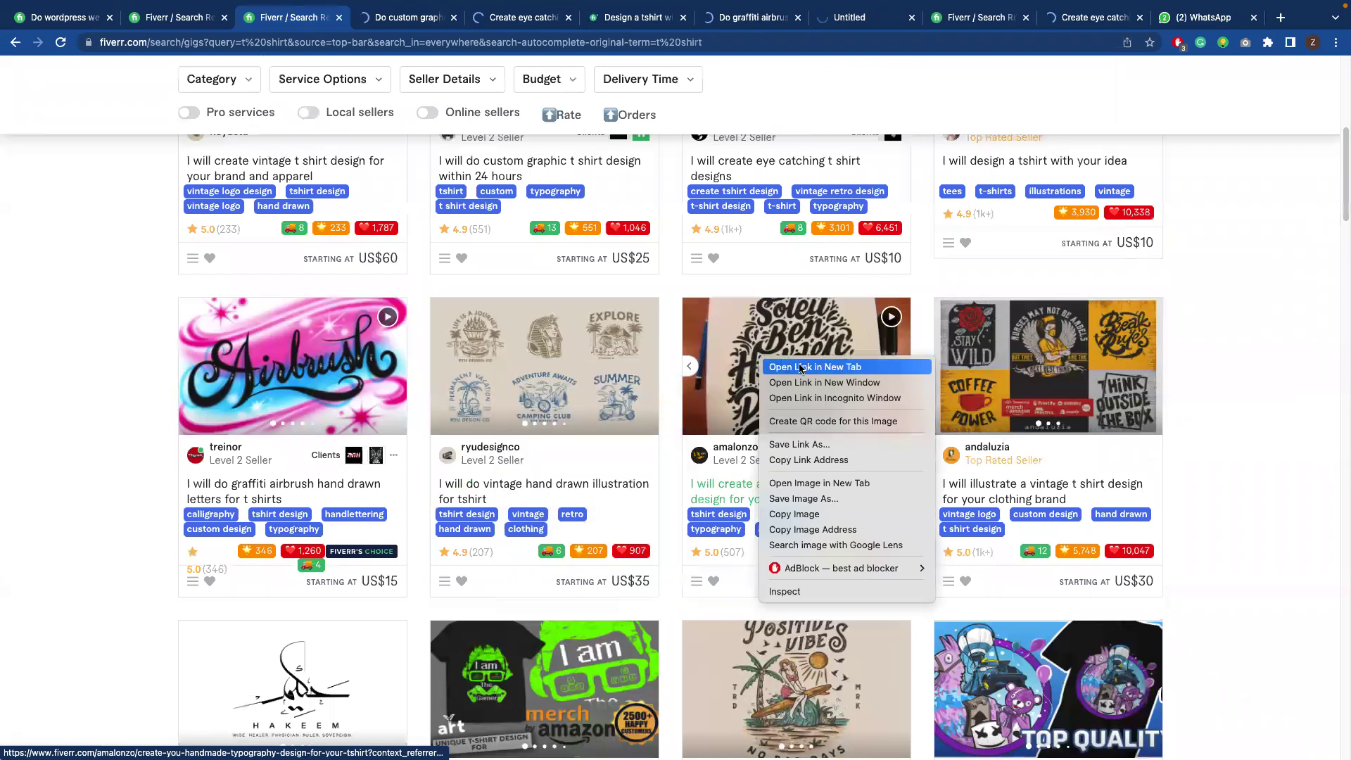
pyautogui.click(783, 367)
pyautogui.middleClick(969, 354)
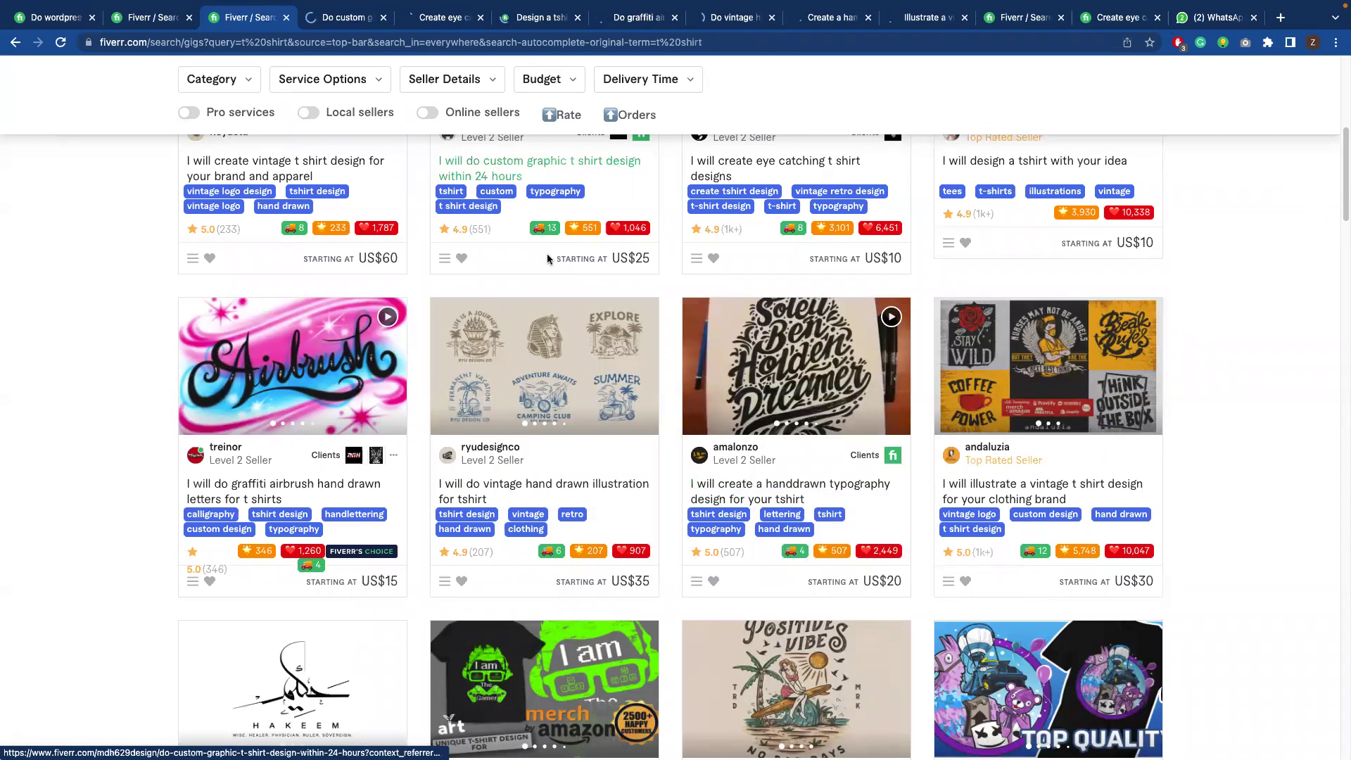
# View the custom graphic t shirt design gig and examine its related tags below the reviews
pyautogui.hotkey('ctrl', 'Tab')
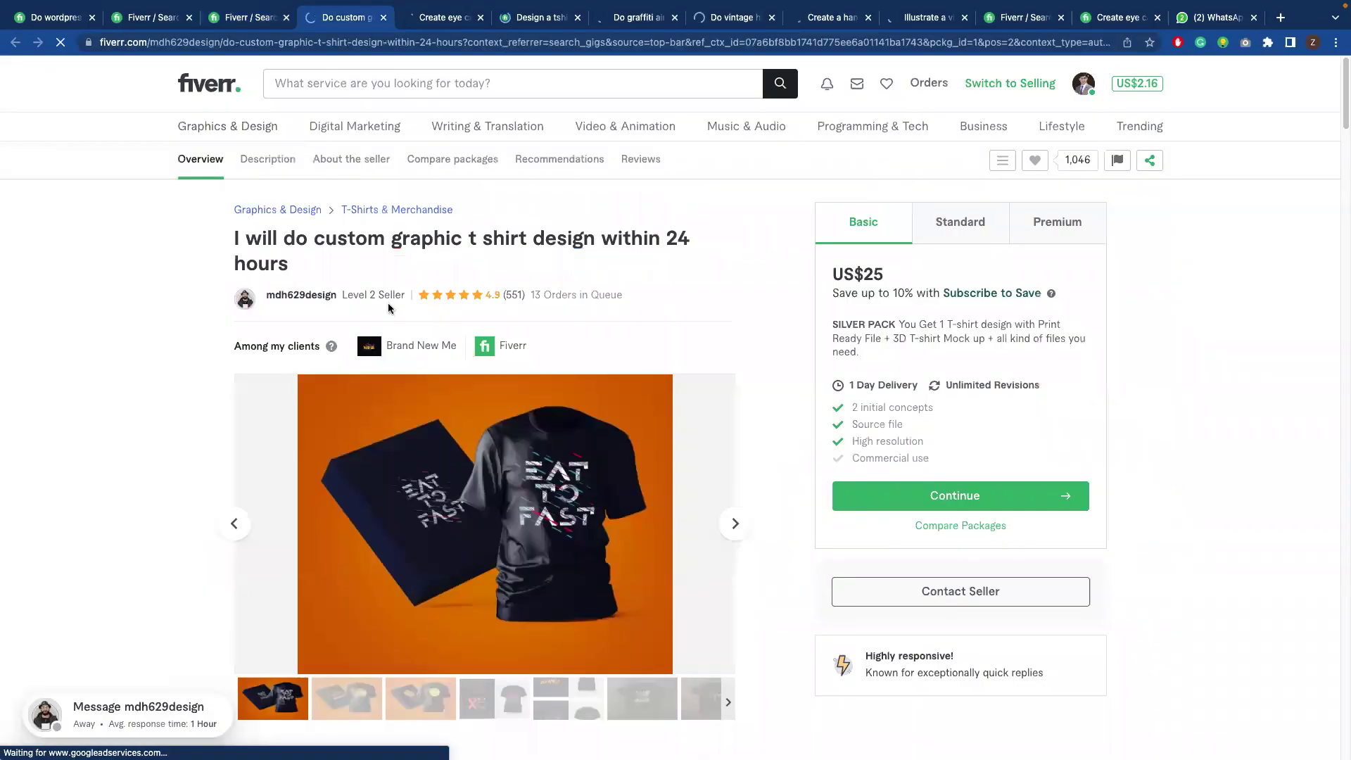
pyautogui.scroll(-10, 389, 303)
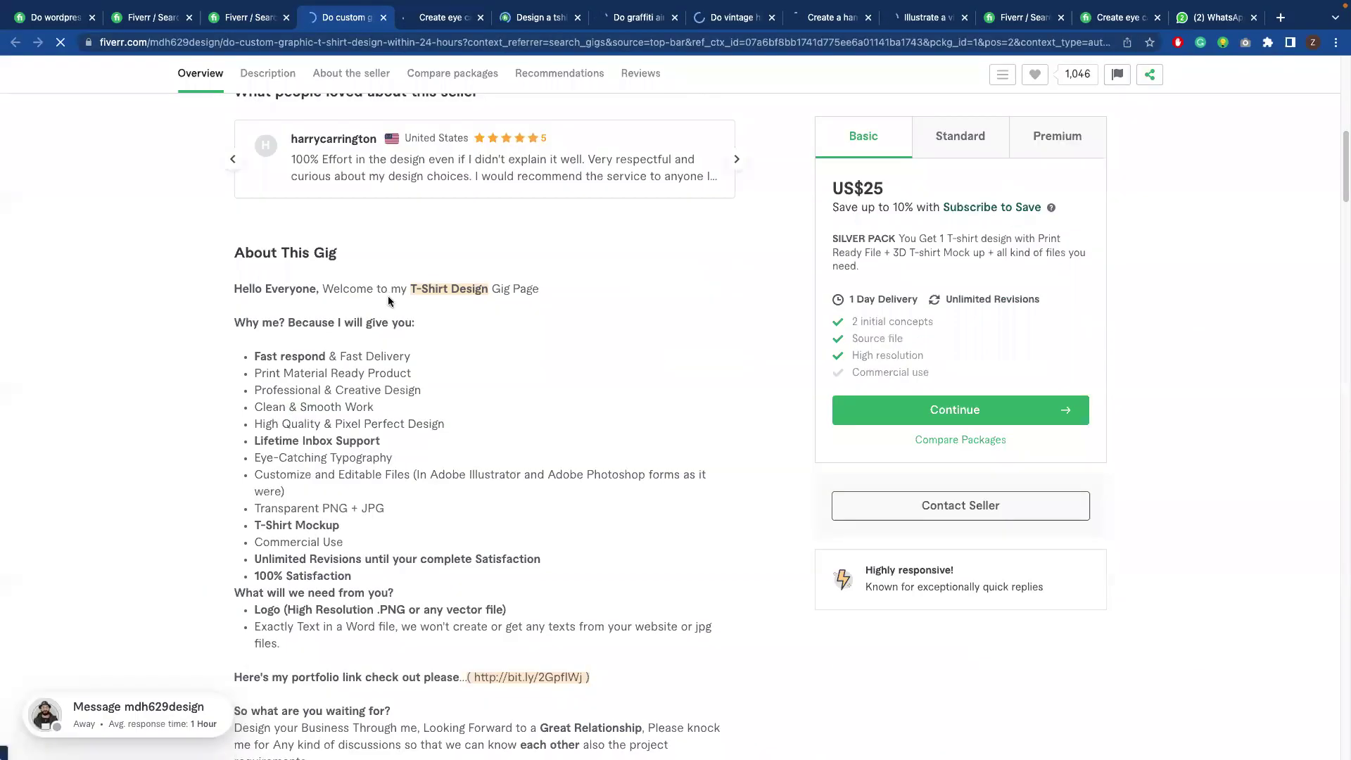
pyautogui.scroll(-10, 387, 299)
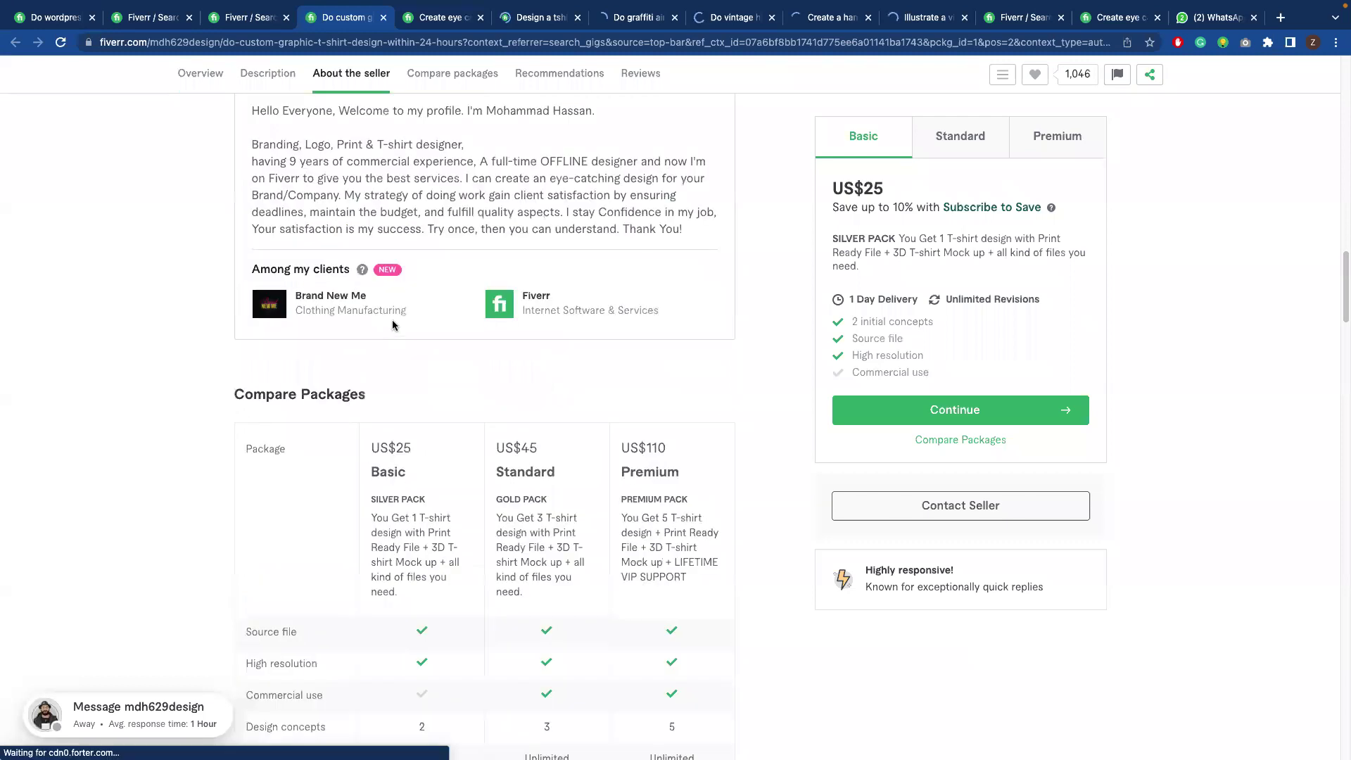
pyautogui.scroll(-10, 393, 326)
pyautogui.scroll(-10, 390, 320)
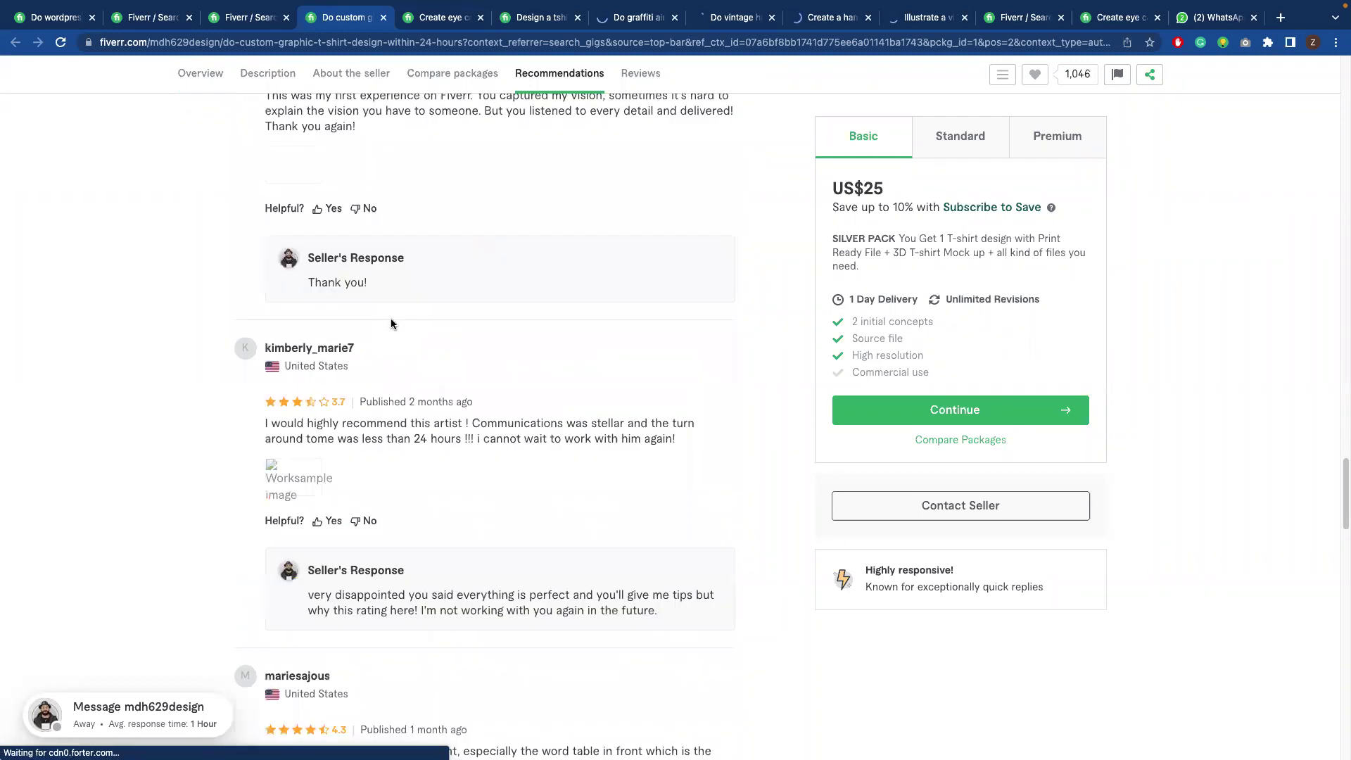
pyautogui.scroll(-10, 391, 318)
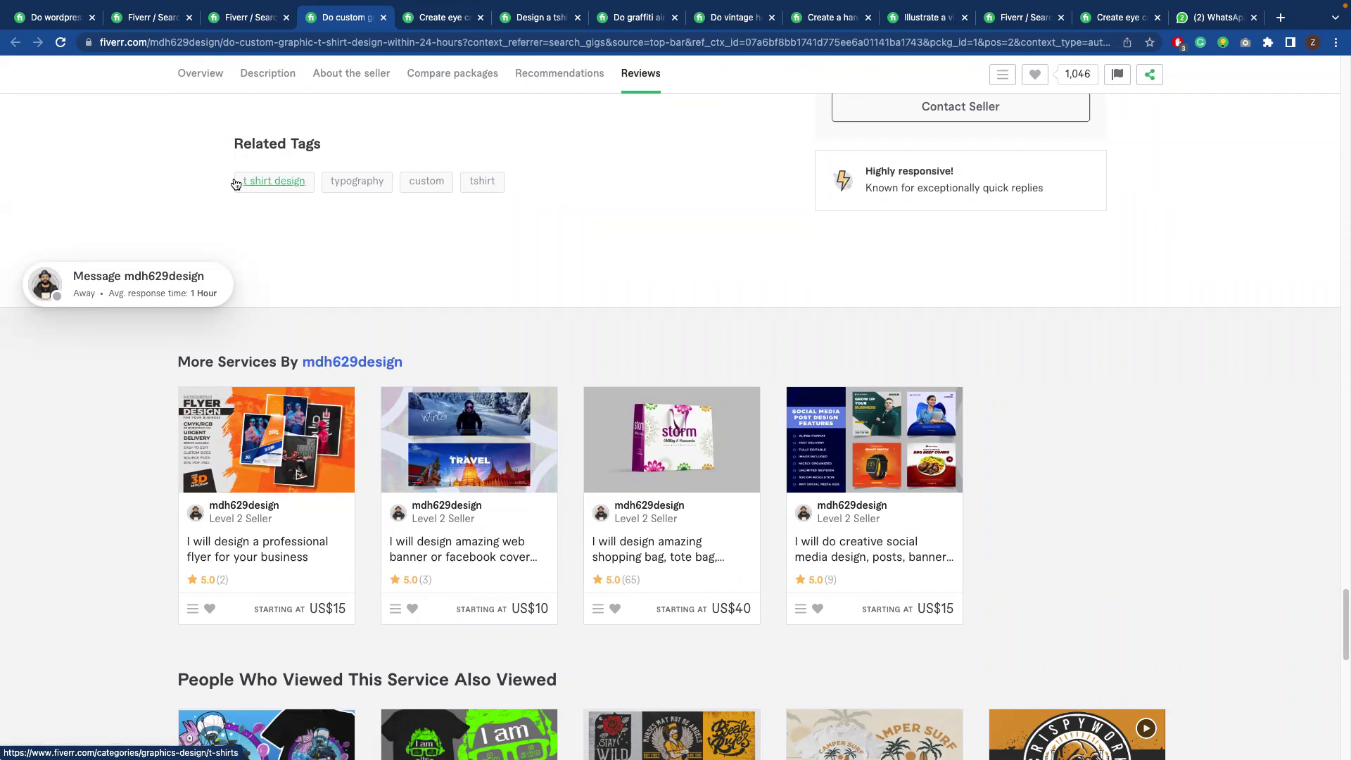
pyautogui.scroll(1, 238, 187)
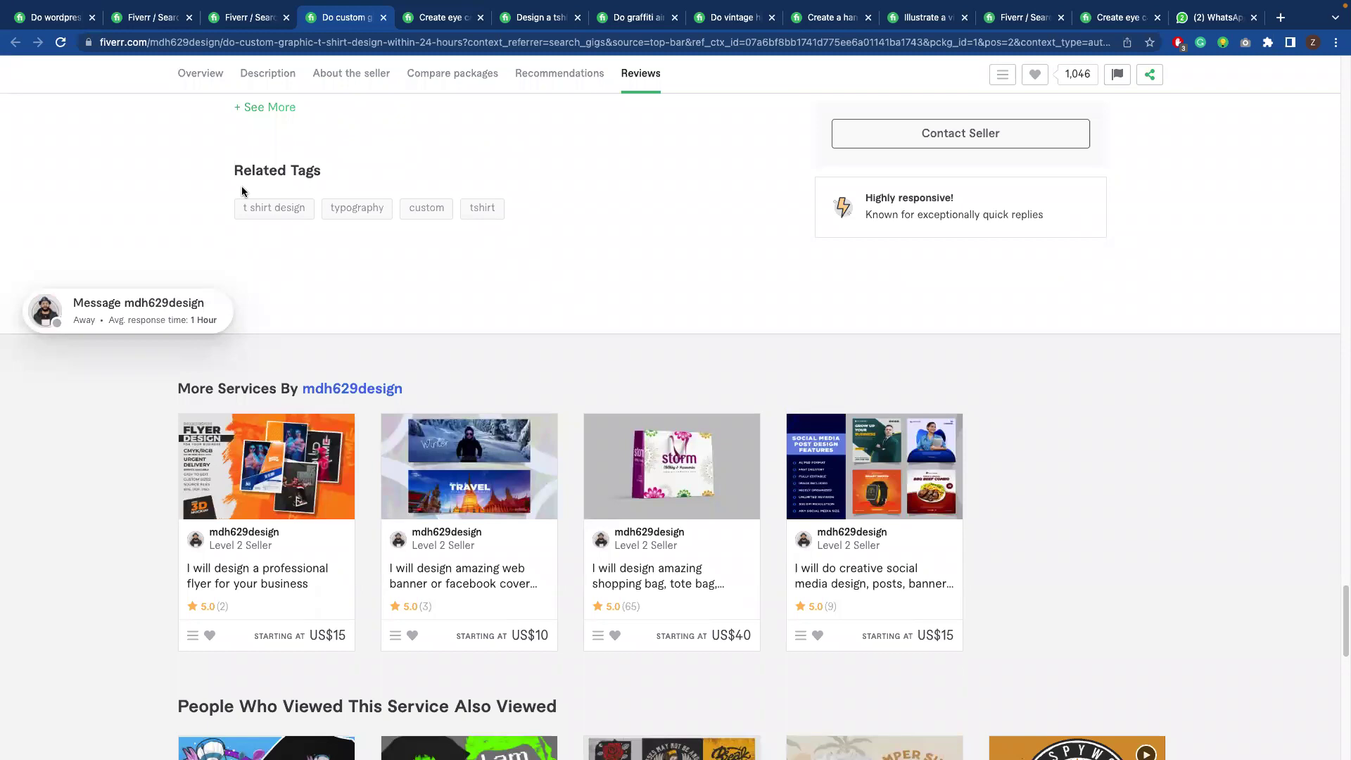
# Switch to Word and add a "Related tags:" line below the suggested keywords, leaving a blank line between
pyautogui.press('super+Tab')
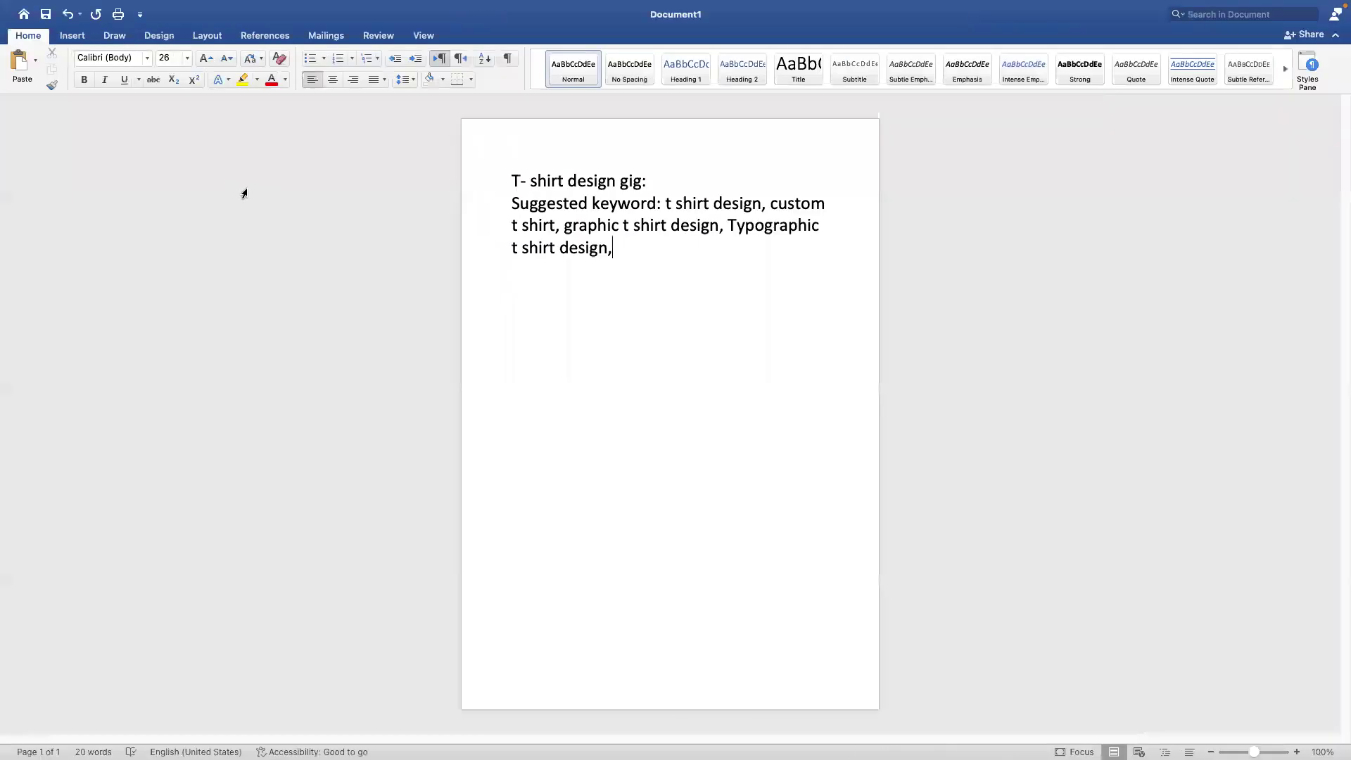
pyautogui.doubleClick(514, 269)
pyautogui.press('Return')
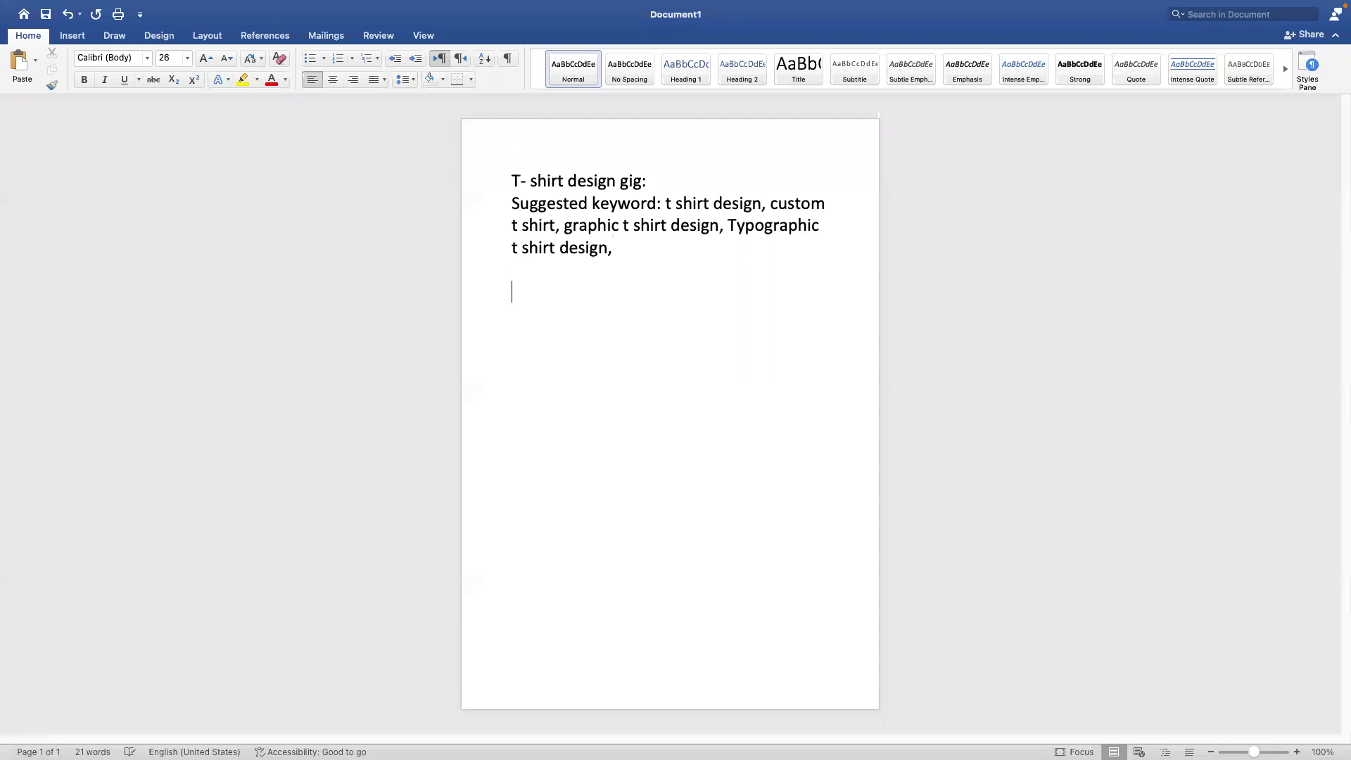
pyautogui.write('Related')
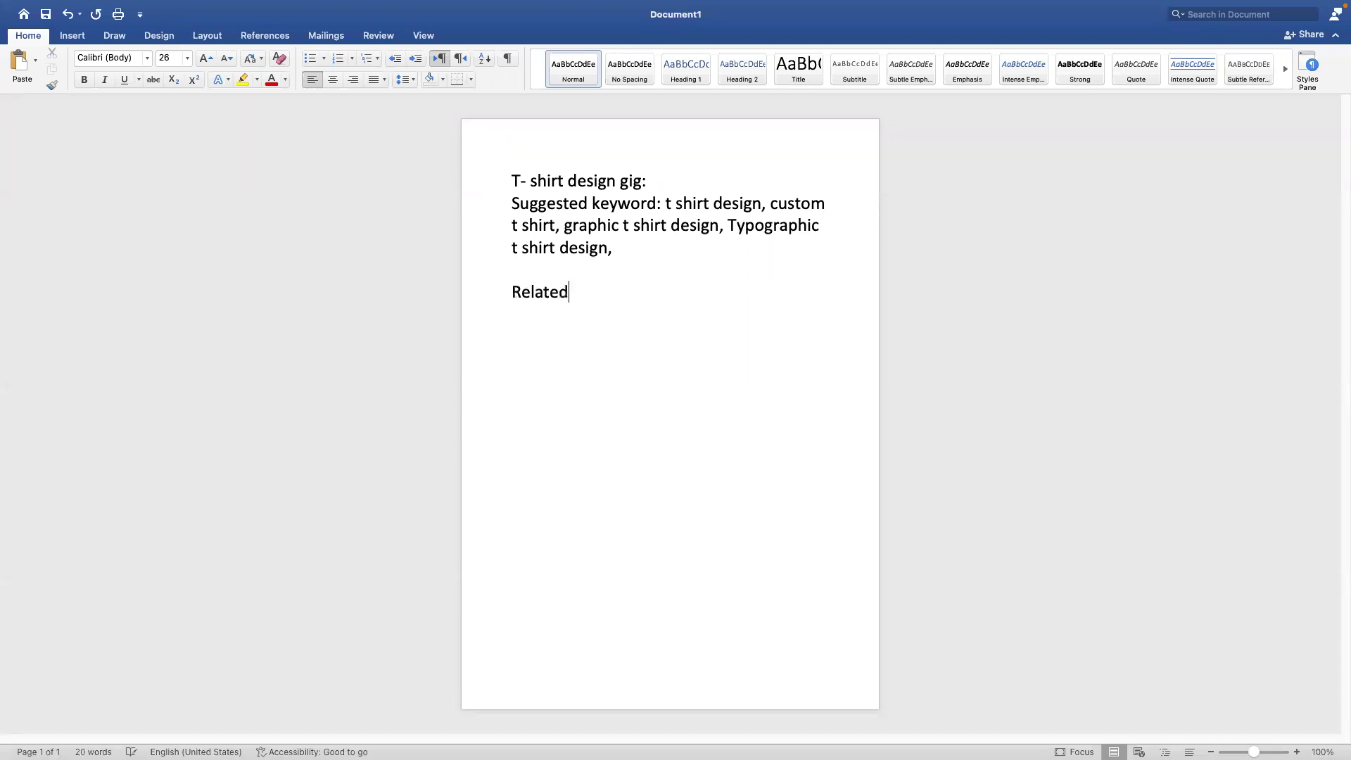
pyautogui.write(' tags:')
# Consult the gig's related tags in Chrome and enter "t shirt, custom, typography," after "Related tags:" in Word
pyautogui.press('super+Tab')
pyautogui.press('super+Tab')
pyautogui.press('super+Tab')
pyautogui.press('super+Tab')
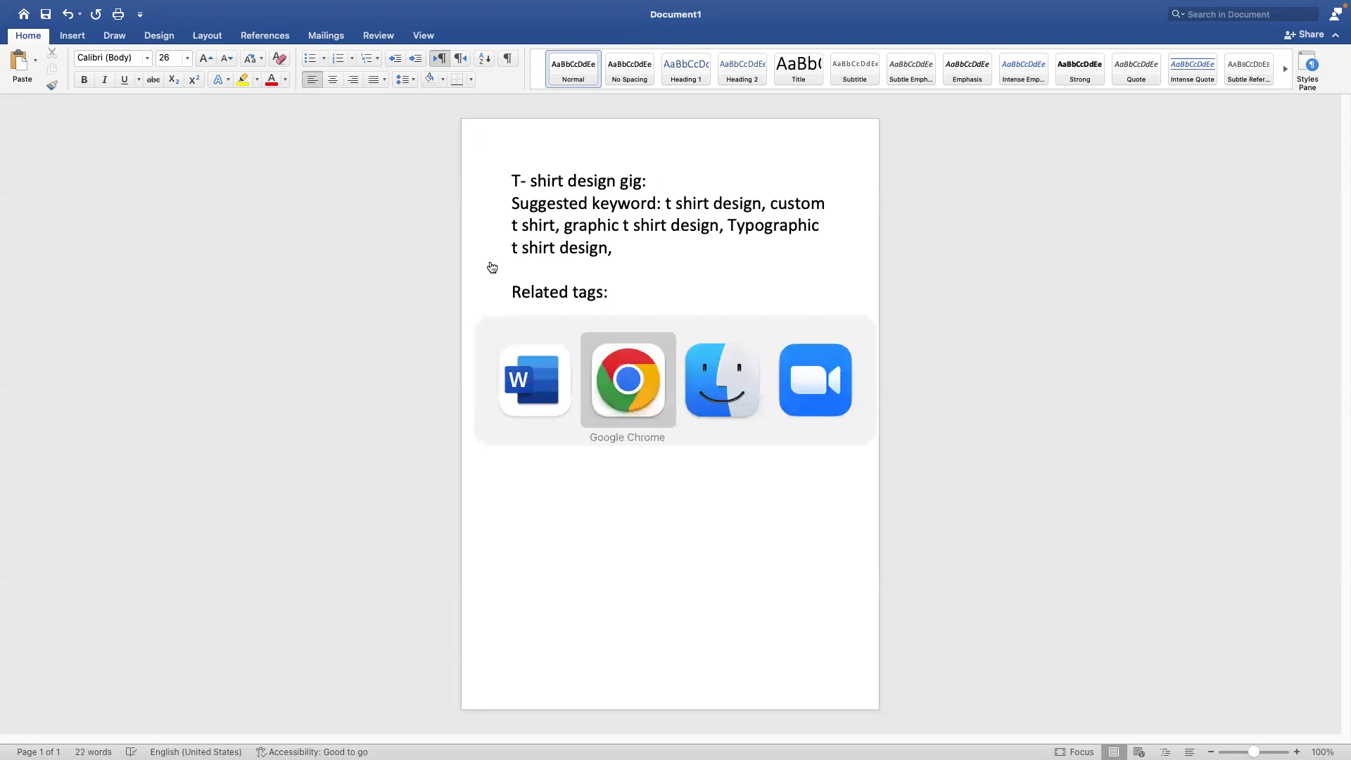
pyautogui.press('super+Tab')
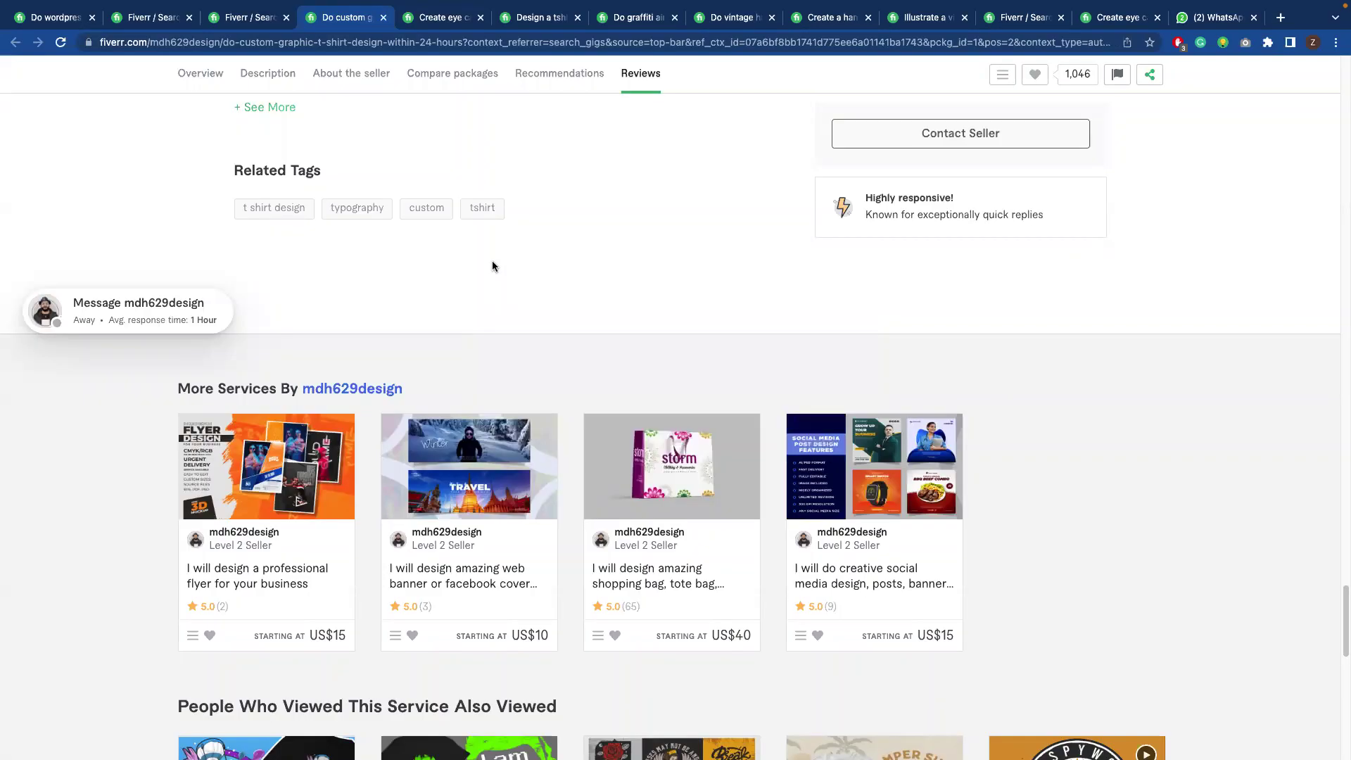
pyautogui.press('super+Tab')
pyautogui.press('super+Tab')
pyautogui.press('super+Tab')
pyautogui.press('super+Tab')
pyautogui.press('super+Tab')
pyautogui.write('t shirt')
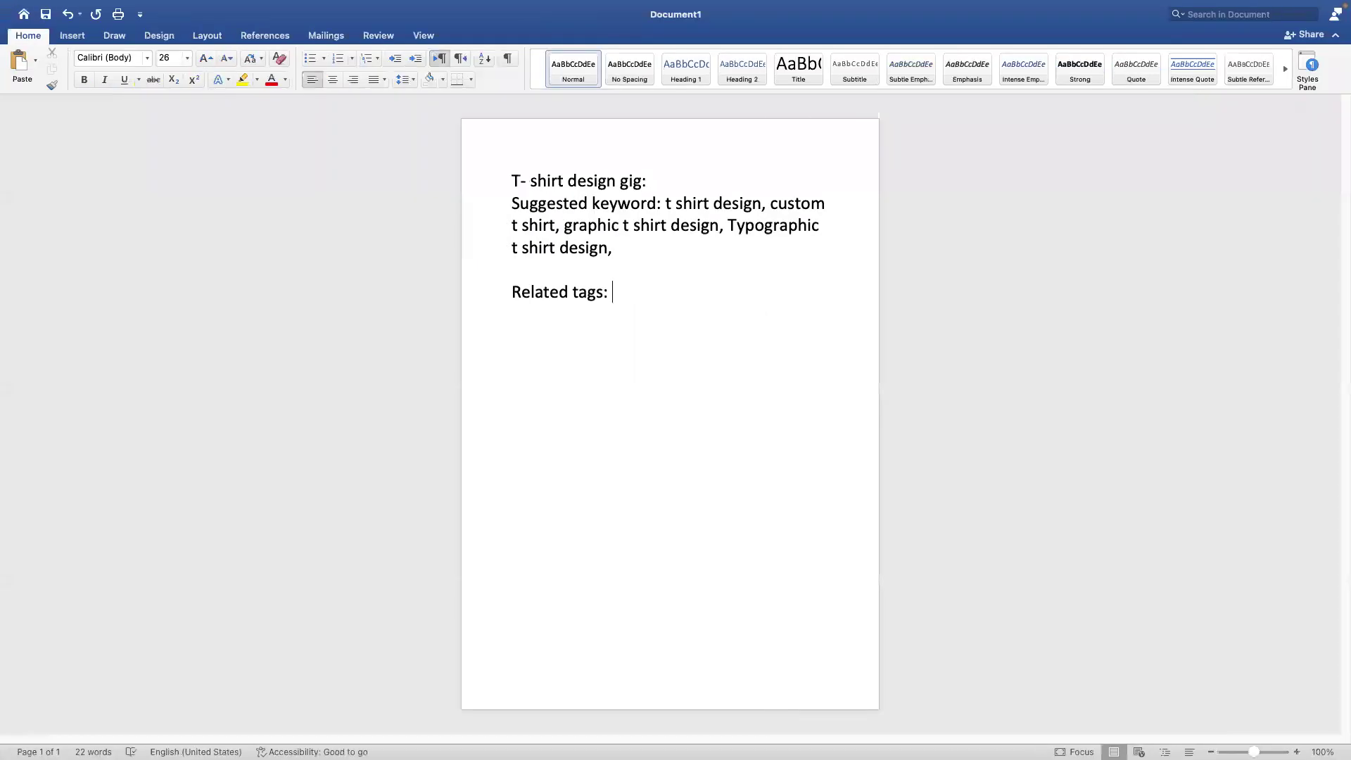
pyautogui.write(', custom, typography')
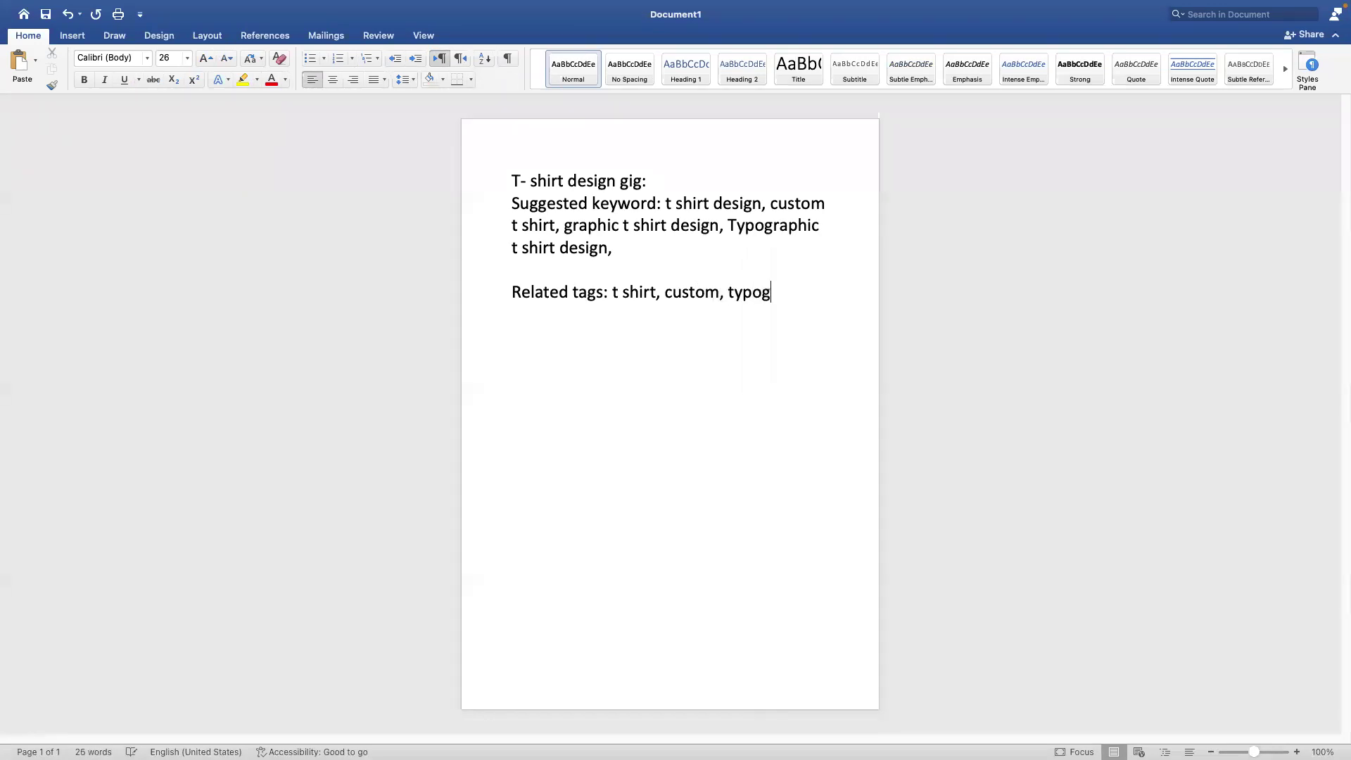
pyautogui.write(',')
# Recheck the gig's tags in Chrome and extend the first related tag in Word to "t shirt design"
pyautogui.press('super+Tab')
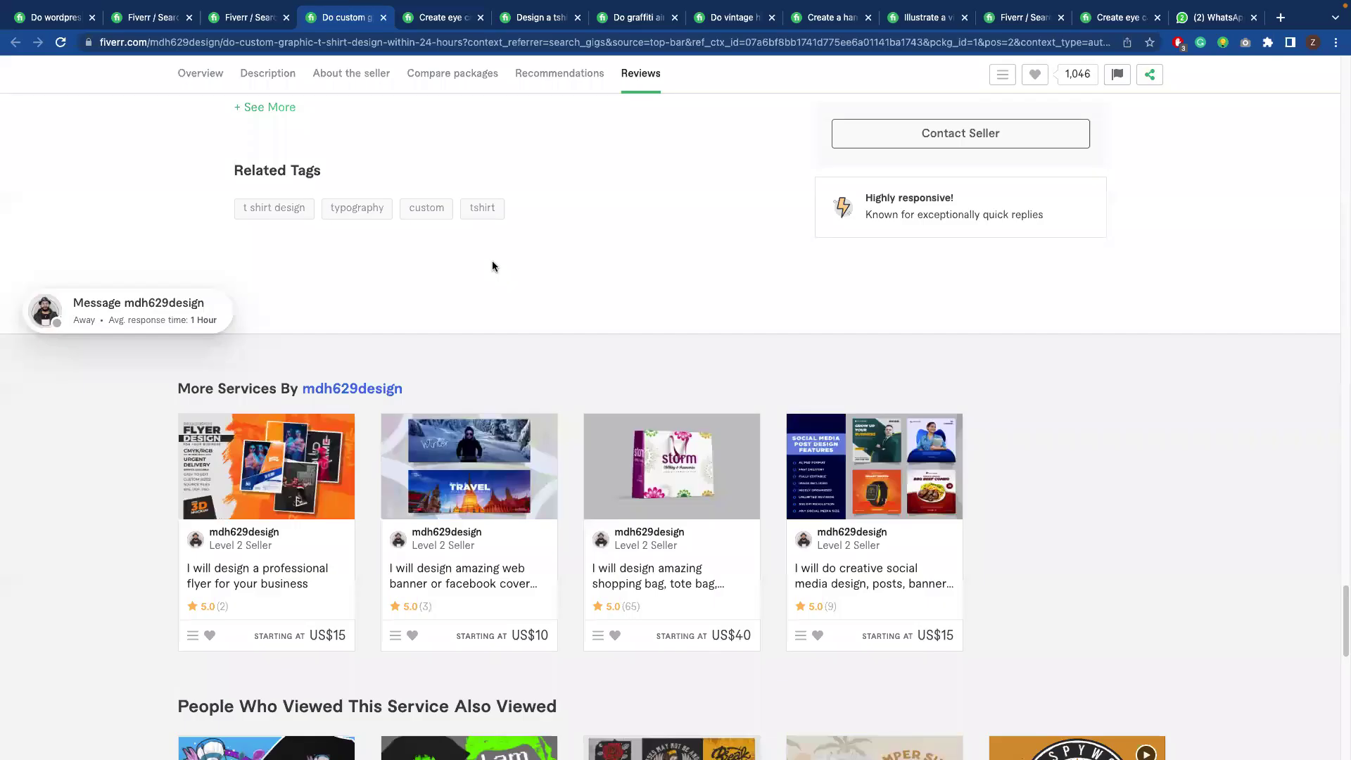
pyautogui.press('super+Tab')
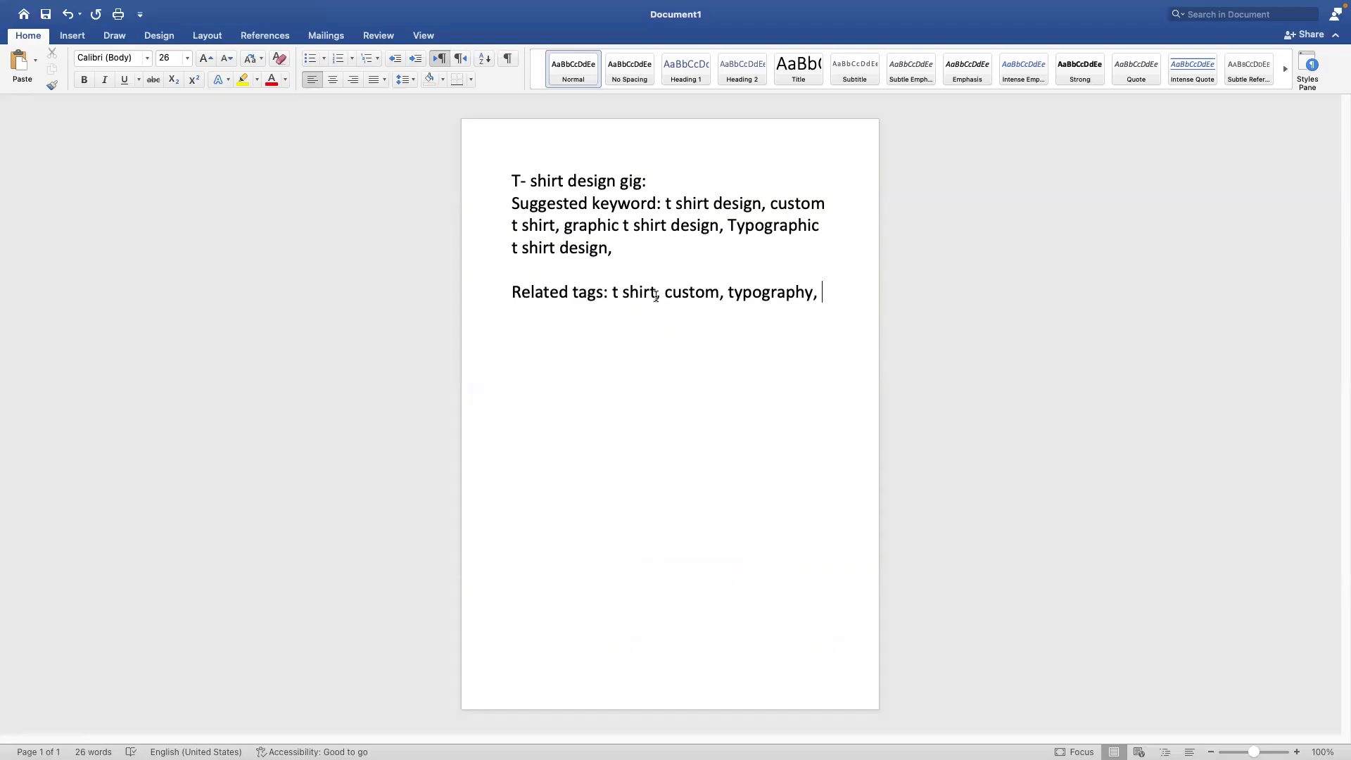
pyautogui.write('design')
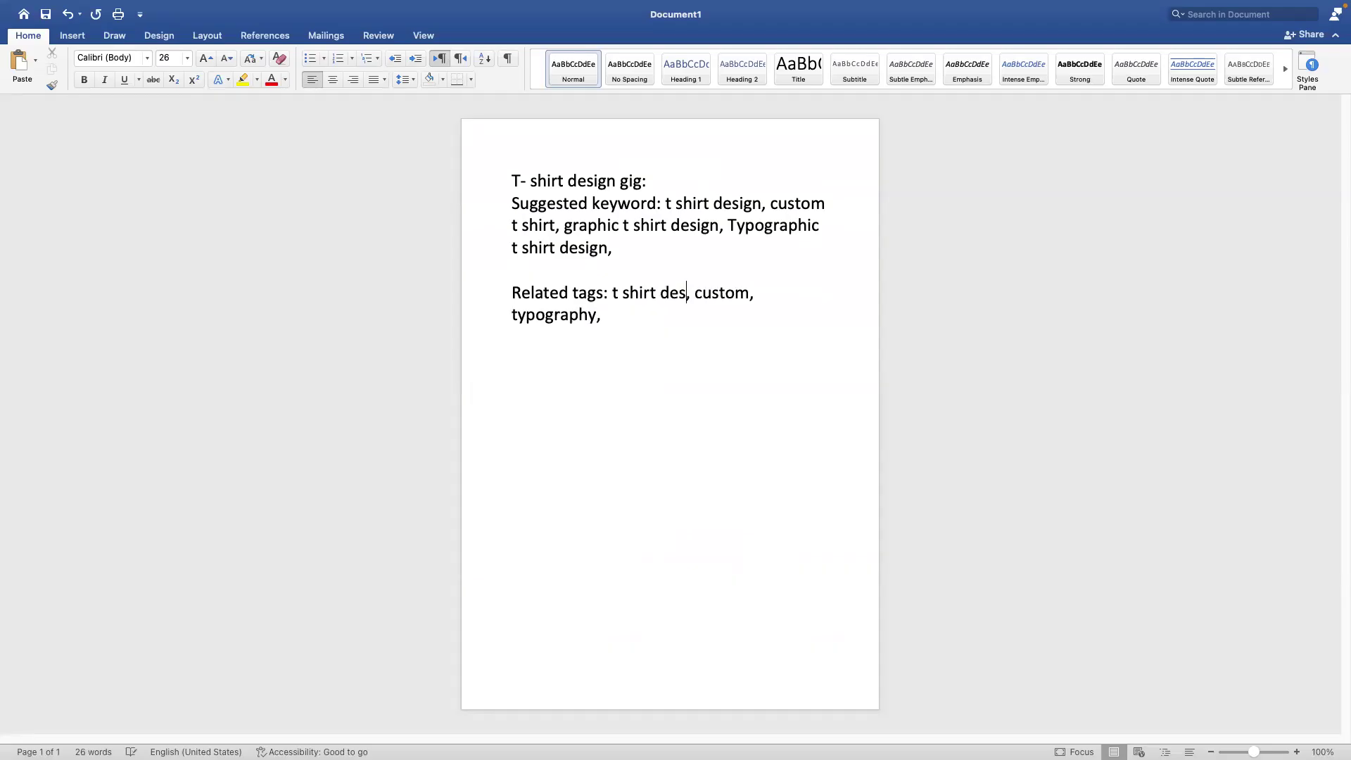
pyautogui.click(608, 330)
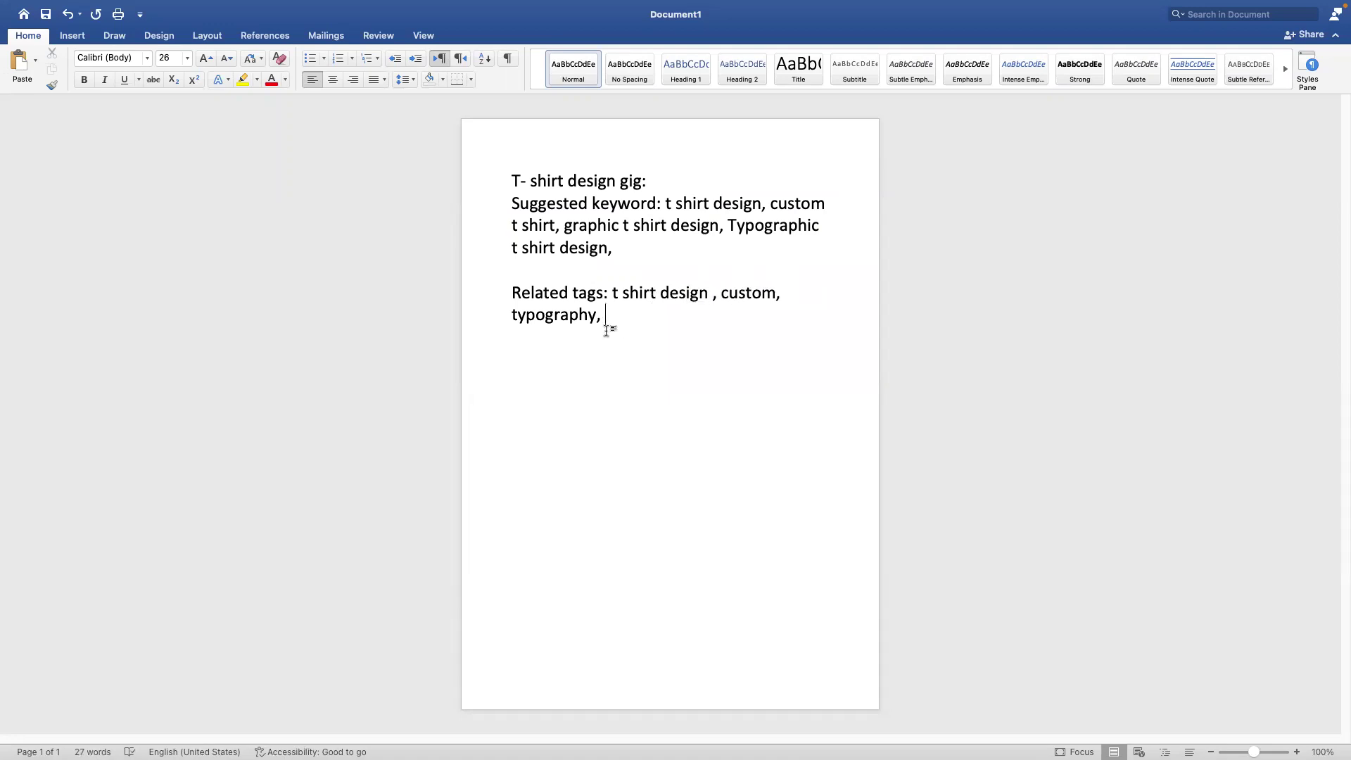
# Switch to Chrome and examine the related tags of the "create eye catching t shirt designs" gig
pyautogui.press('super+Tab')
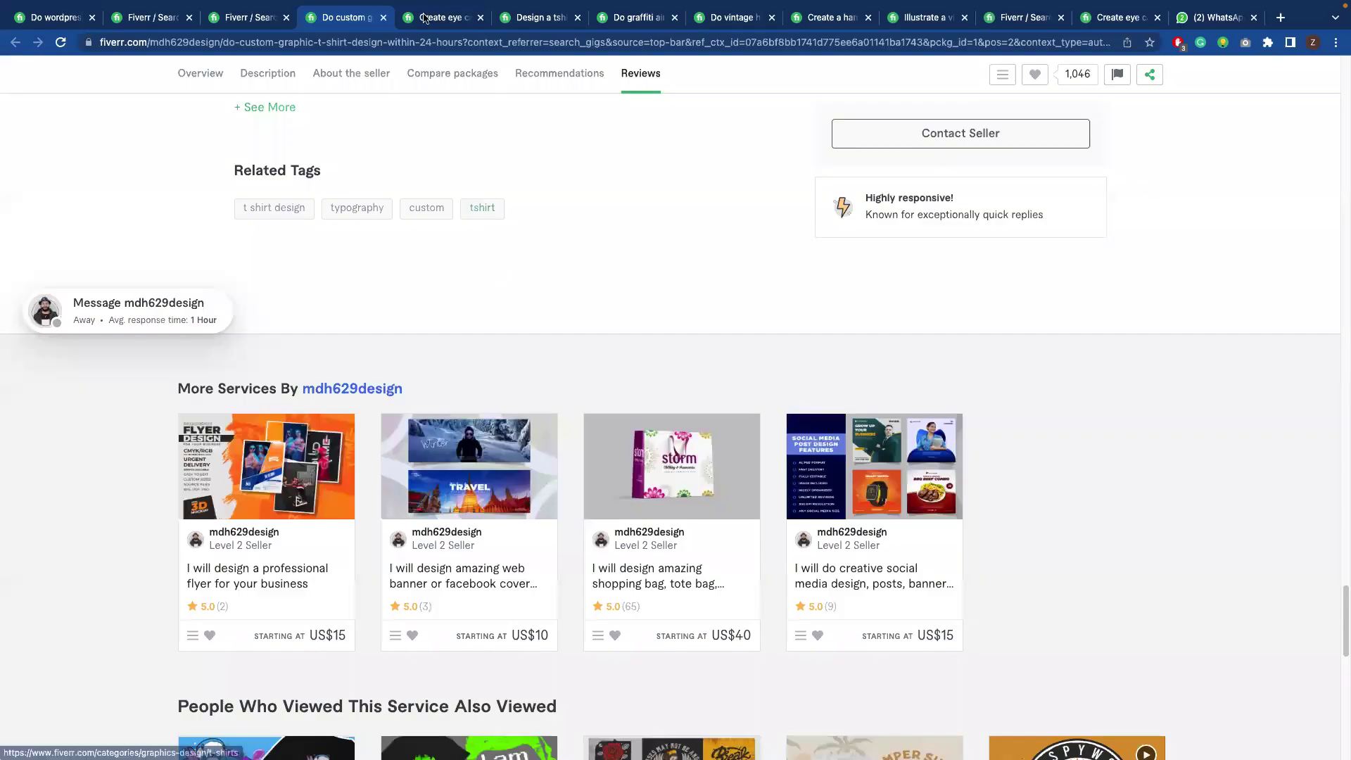
pyautogui.click(439, 17)
pyautogui.scroll(-20, 458, 315)
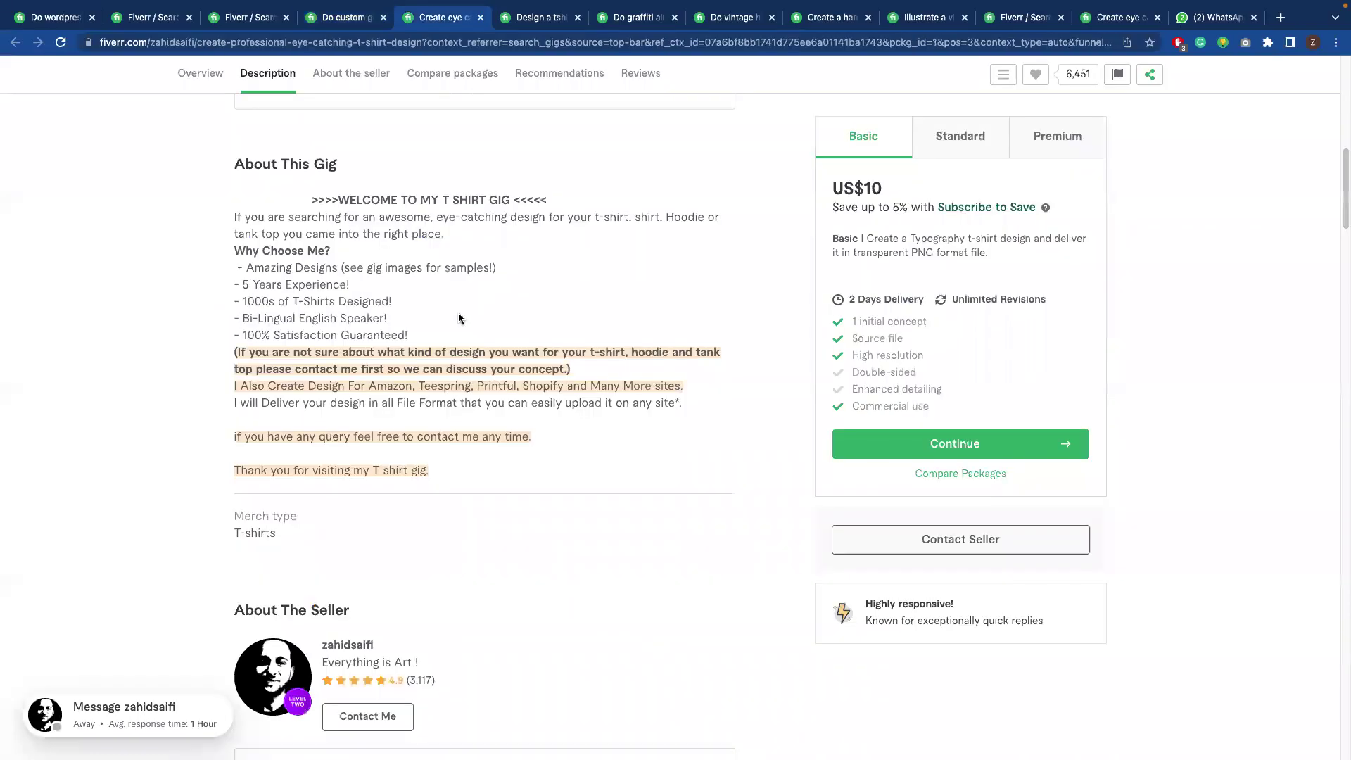
pyautogui.scroll(-20, 458, 315)
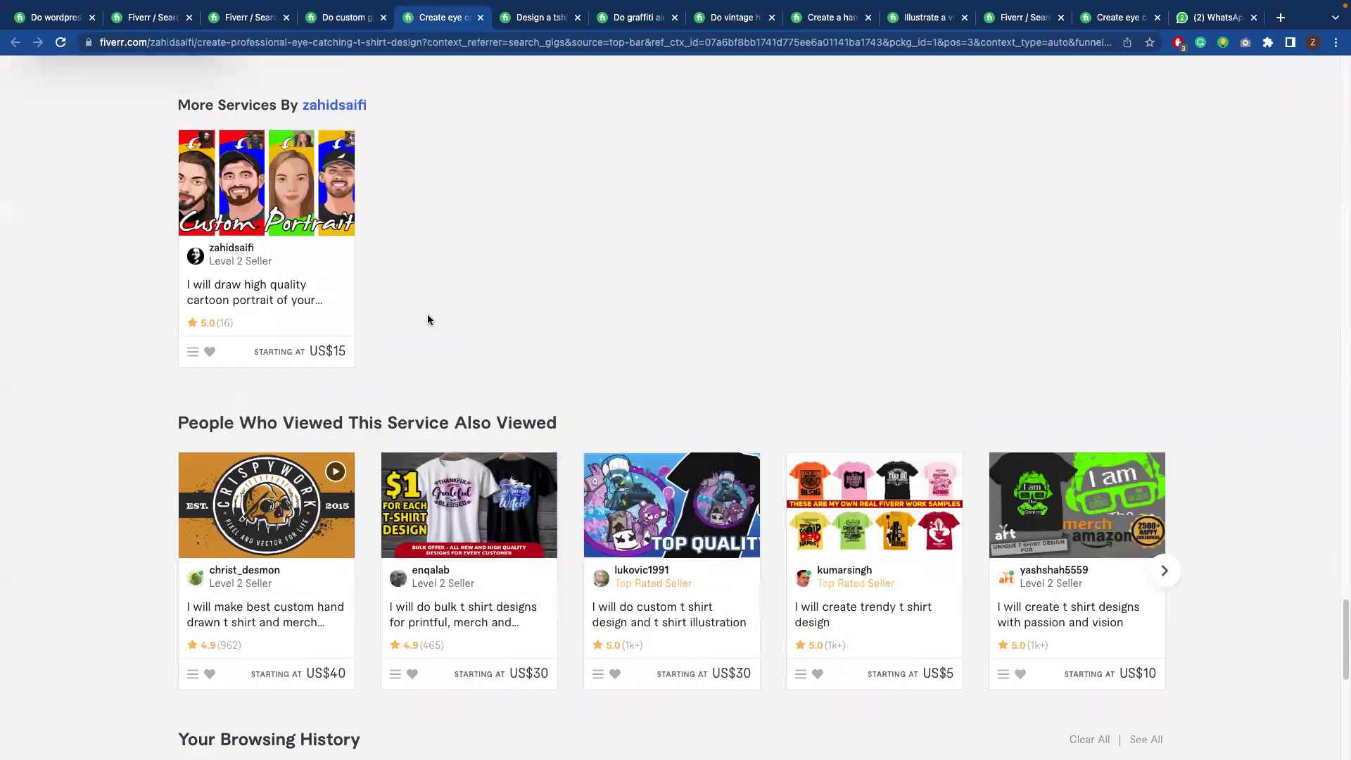
pyautogui.scroll(5, 416, 320)
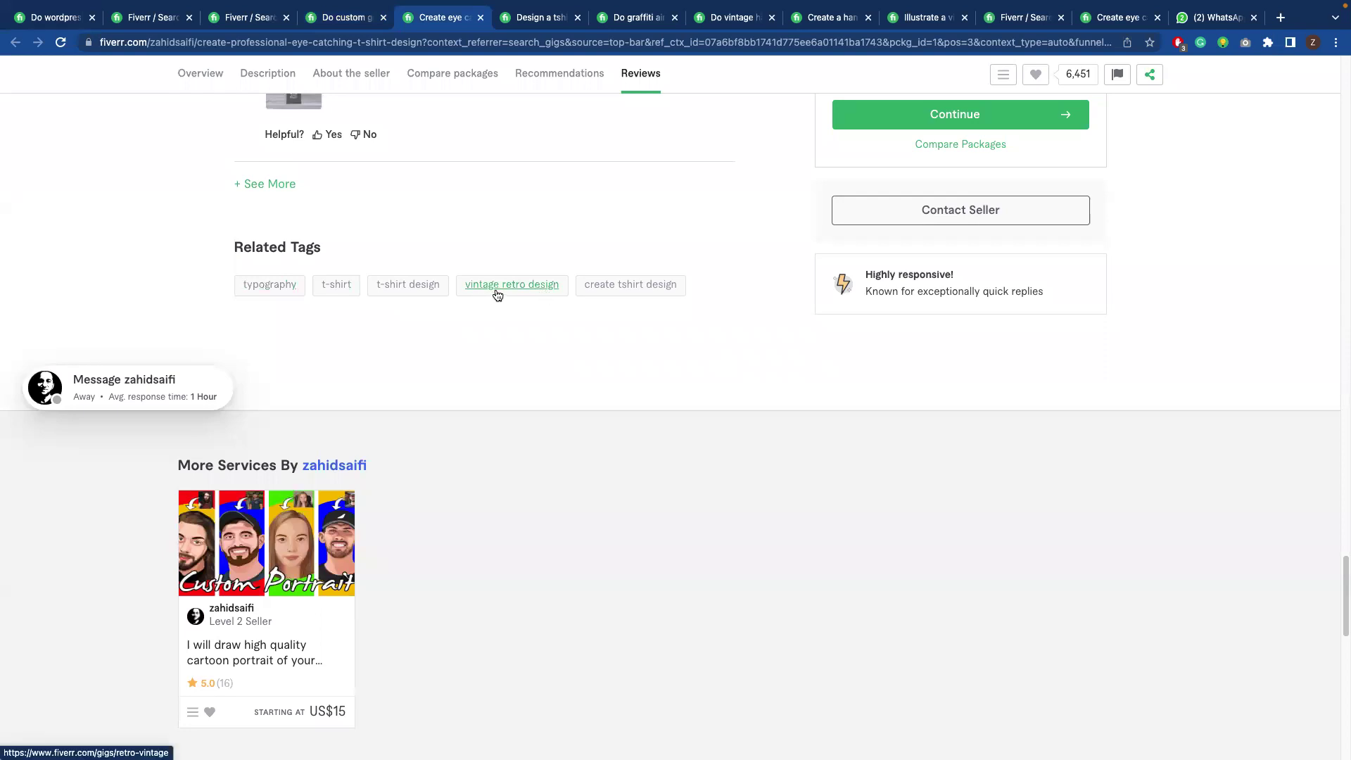
# Switch to Word and append "vintage retro design," to the related tags
pyautogui.press('super+Tab')
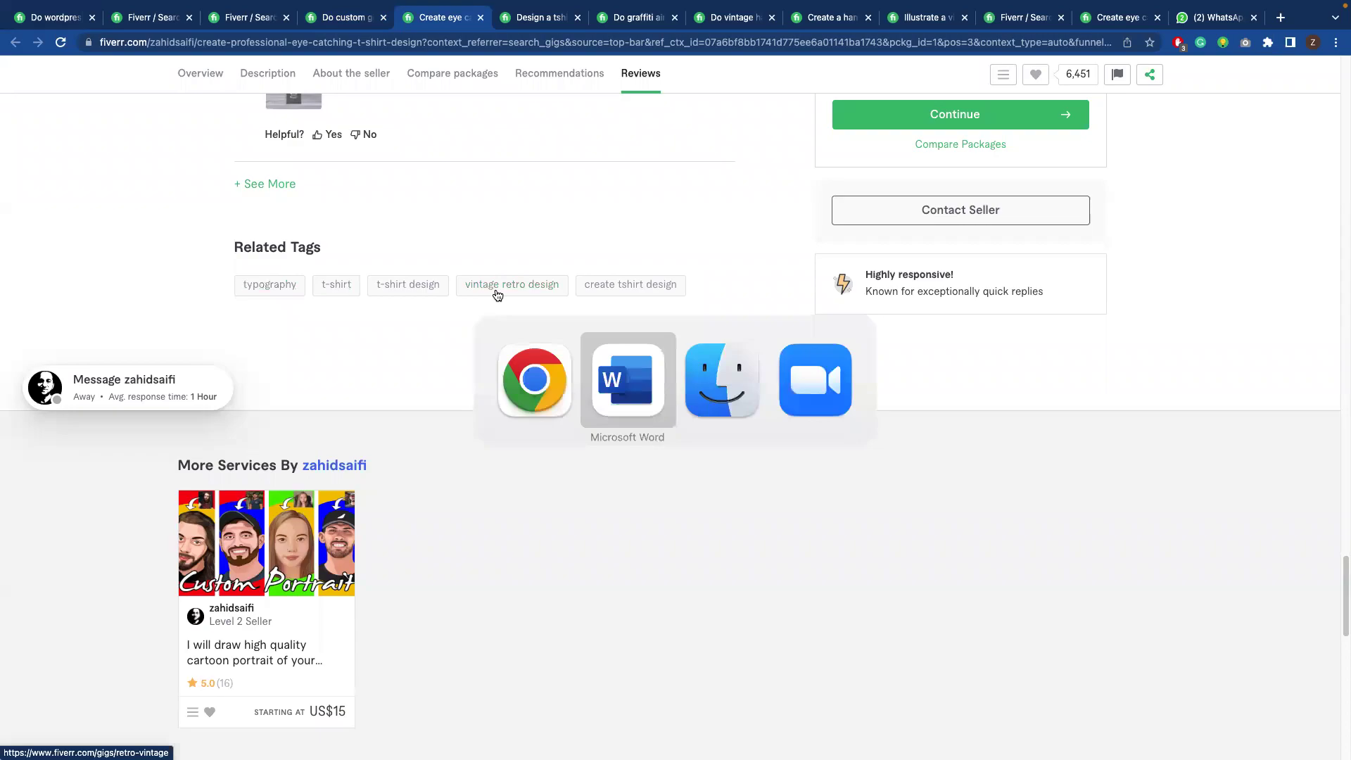
pyautogui.write('vintage re')
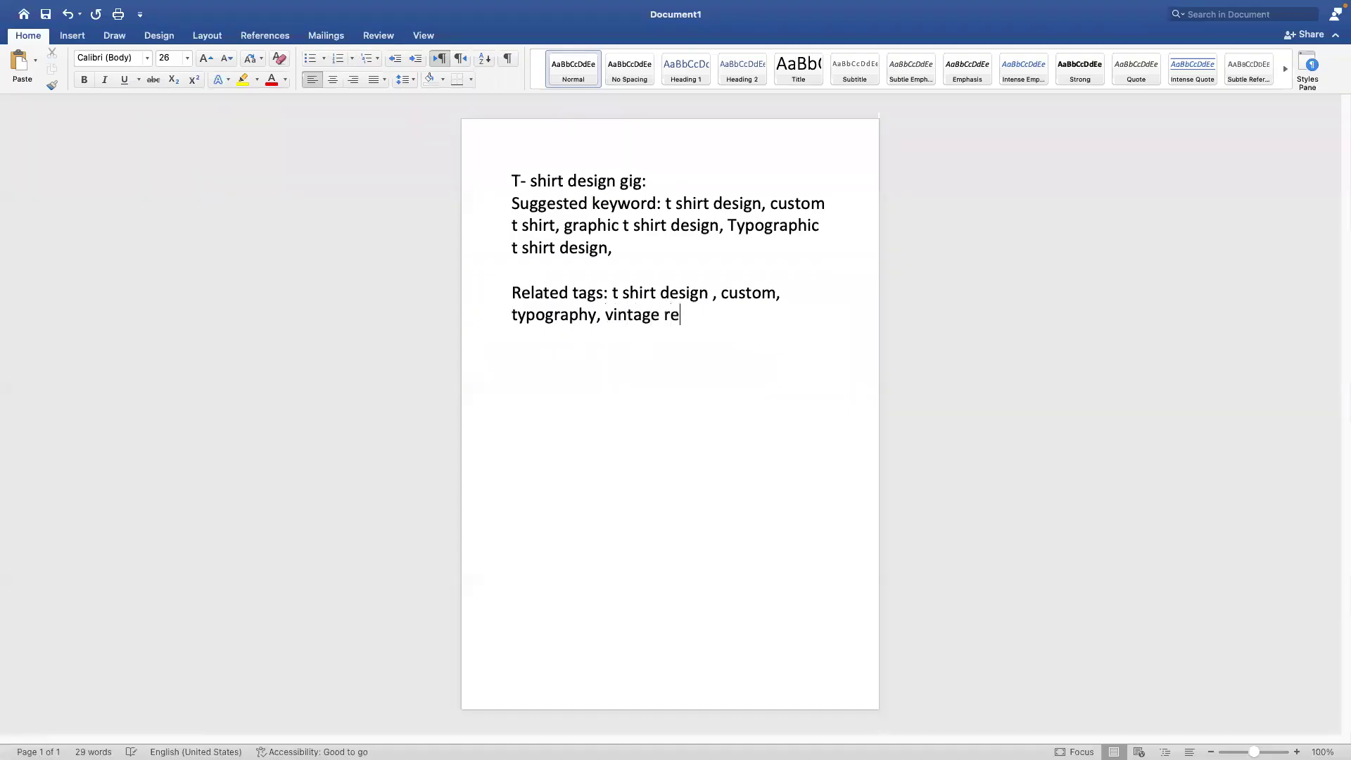
pyautogui.write('tro design,')
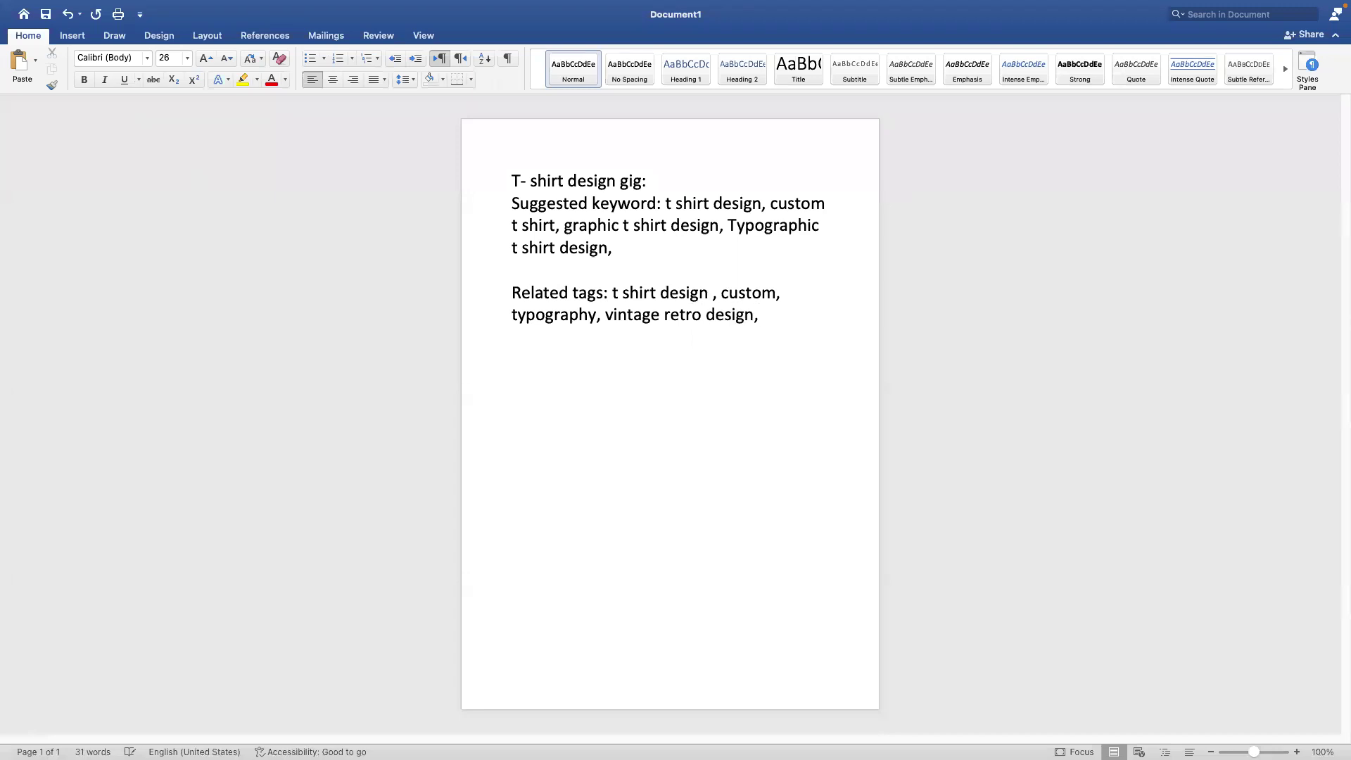
# Consult the related tags of the "design a tshirt with your idea" gig in Chrome and append "tees," to the related tags in Word
pyautogui.press('super+Tab')
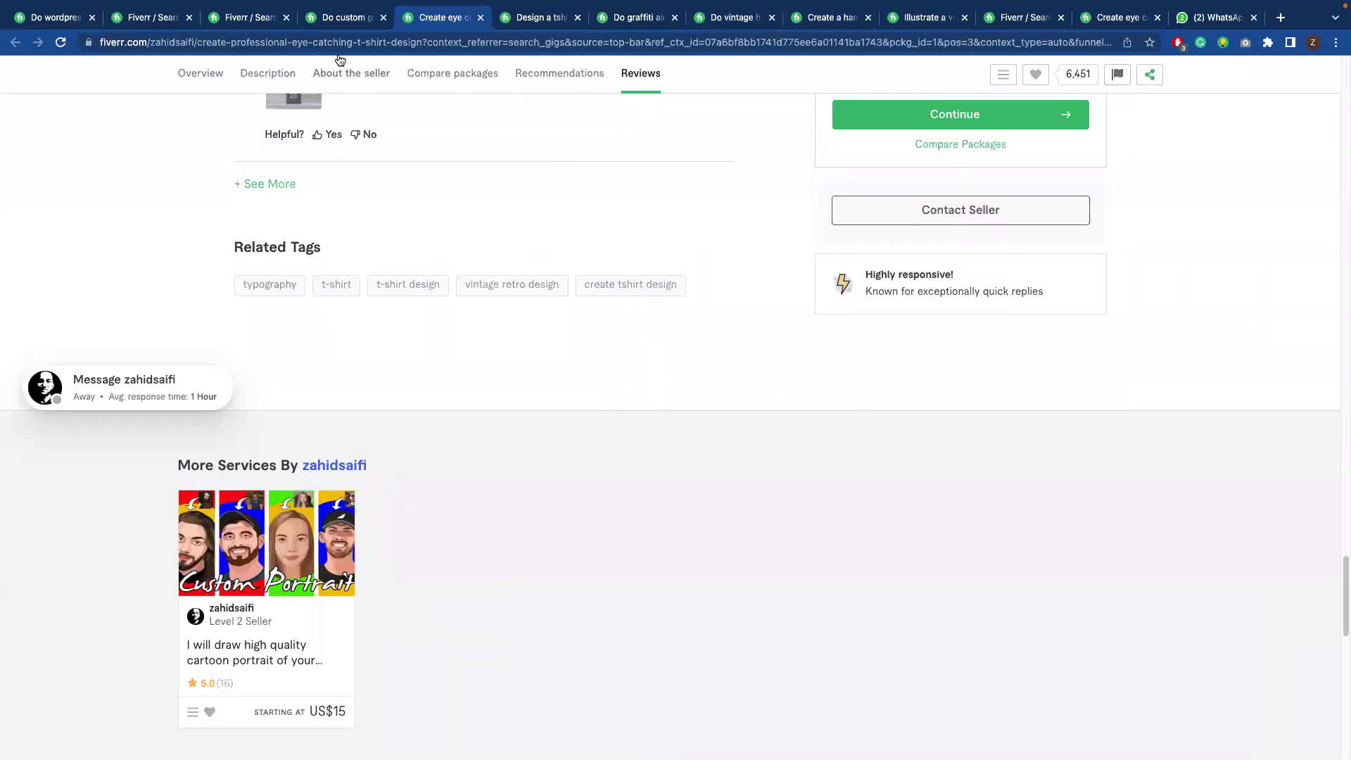
pyautogui.click(517, 18)
pyautogui.scroll(-5, 479, 255)
pyautogui.scroll(-20, 478, 251)
pyautogui.scroll(-9, 476, 258)
pyautogui.scroll(-1, 459, 346)
pyautogui.scroll(-15, 454, 349)
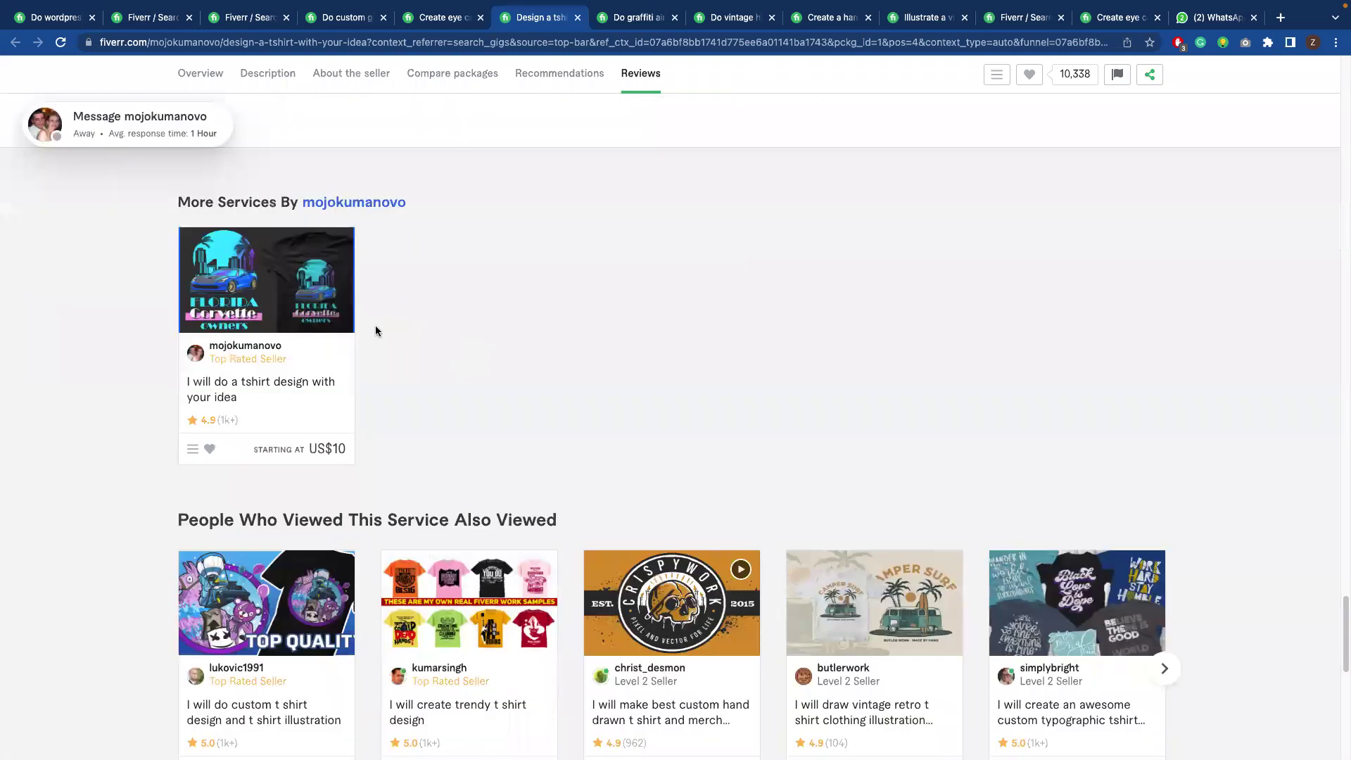
pyautogui.scroll(5, 366, 345)
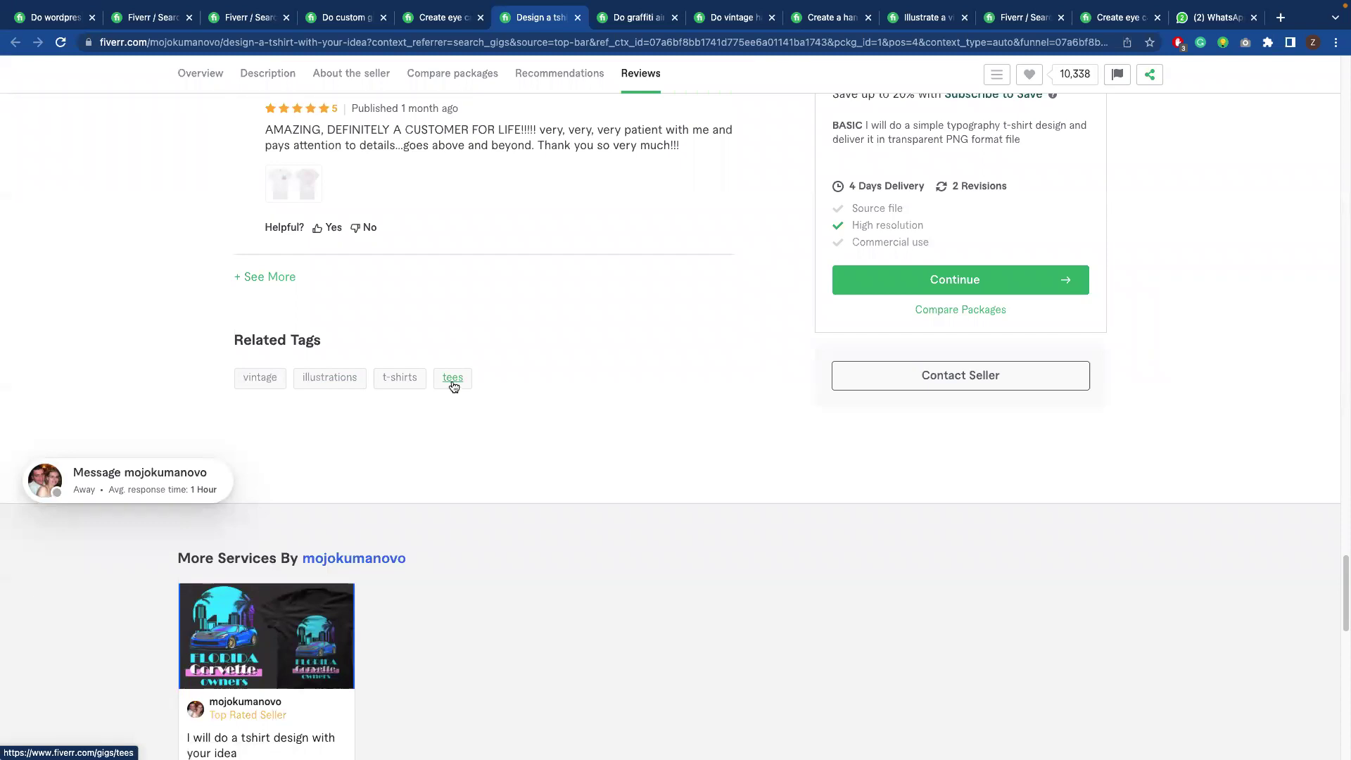
pyautogui.press('super+Tab')
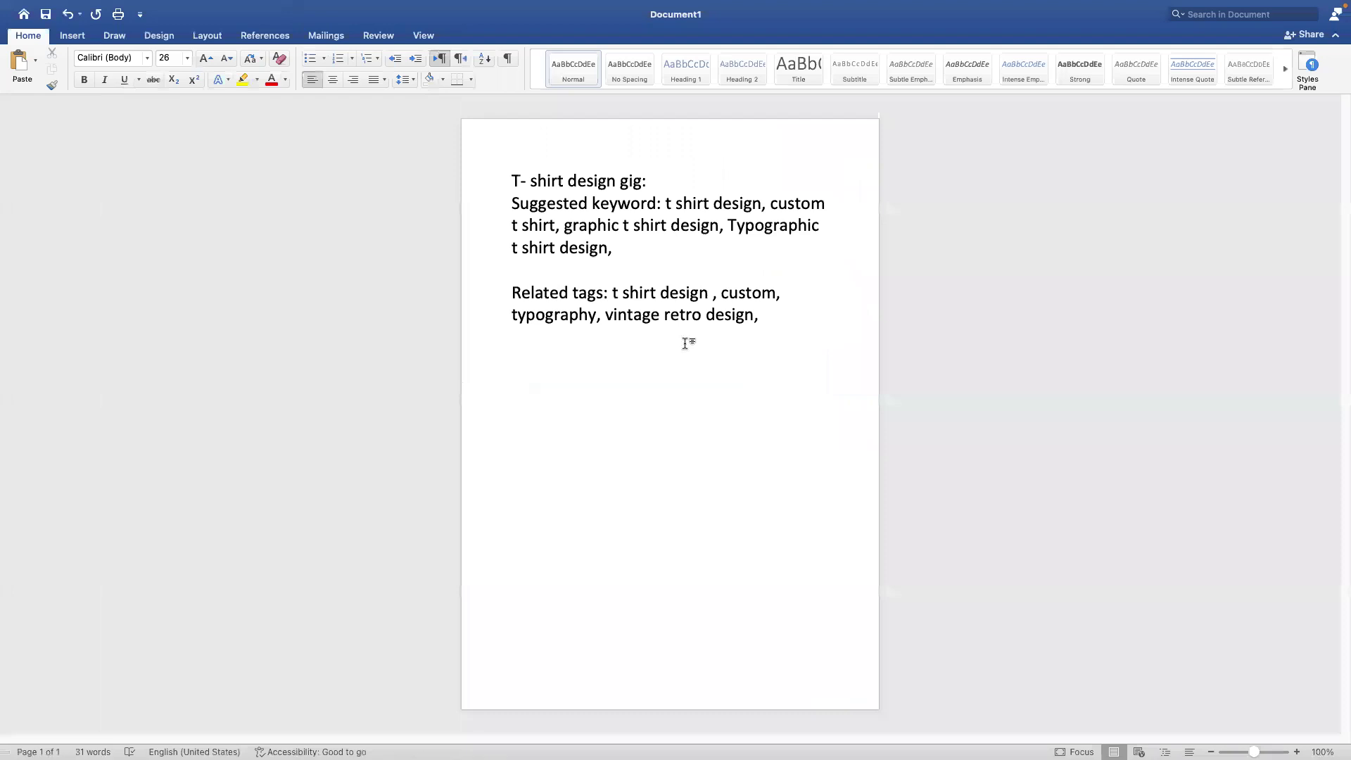
pyautogui.write('tees,')
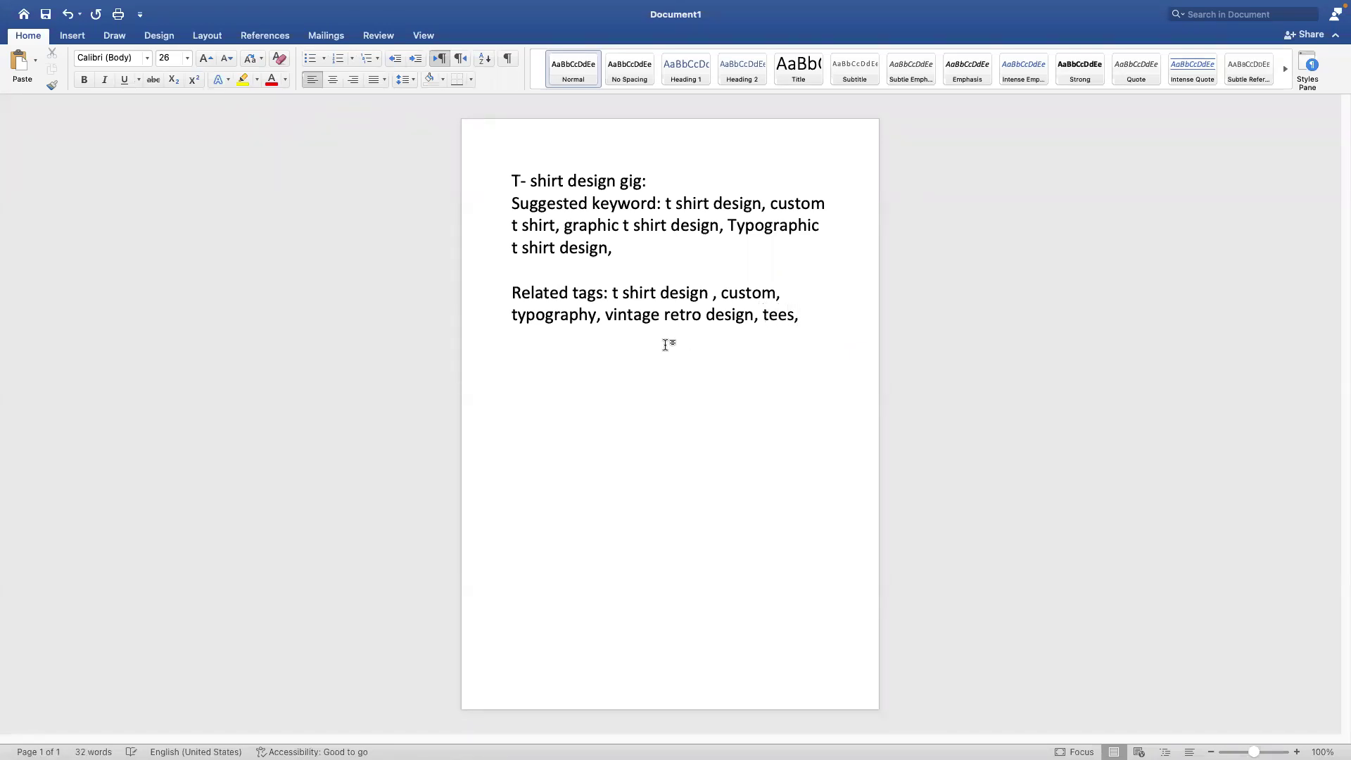
# Switch to Chrome and examine the related tags of the "graffiti airbrush hand drawn letters for t shirts" gig
pyautogui.press('super+Tab')
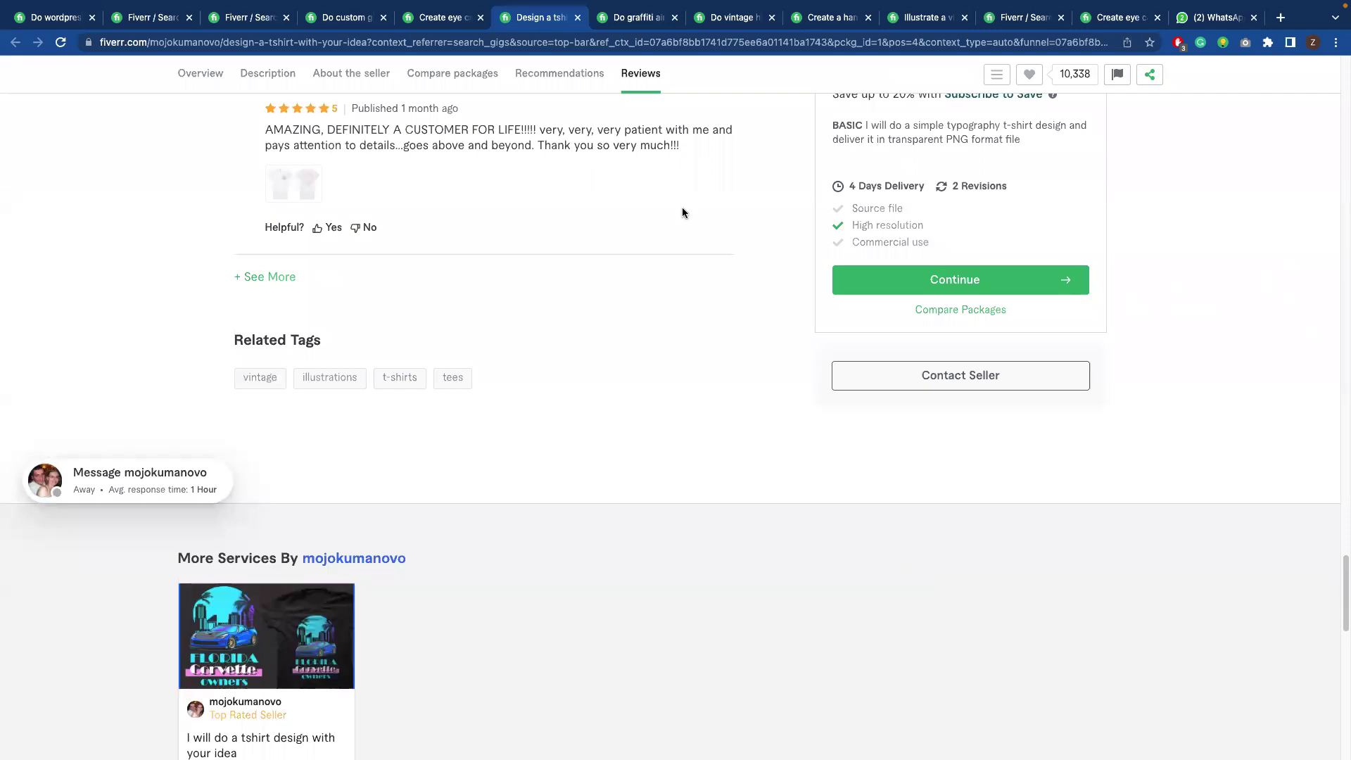
pyautogui.click(636, 18)
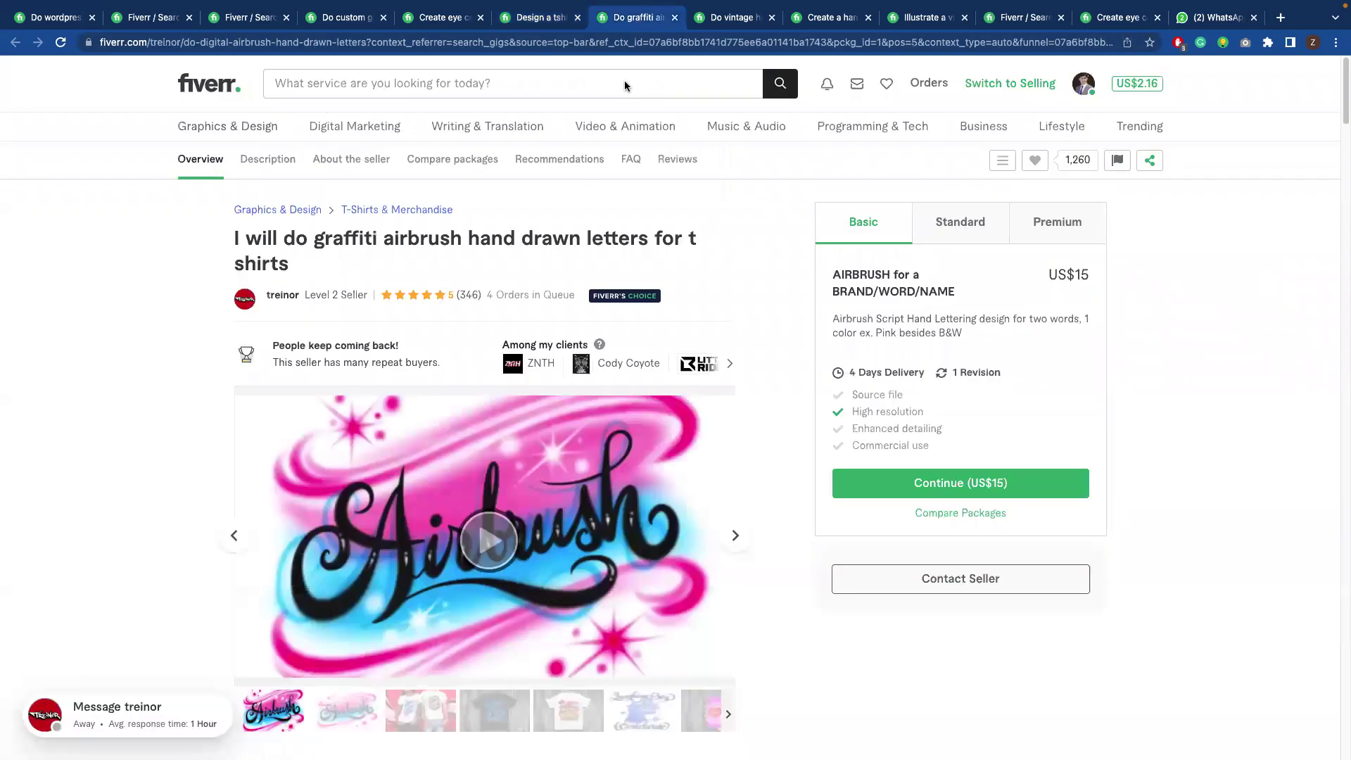
pyautogui.scroll(-5, 503, 306)
pyautogui.scroll(-8, 501, 359)
pyautogui.scroll(-20, 501, 358)
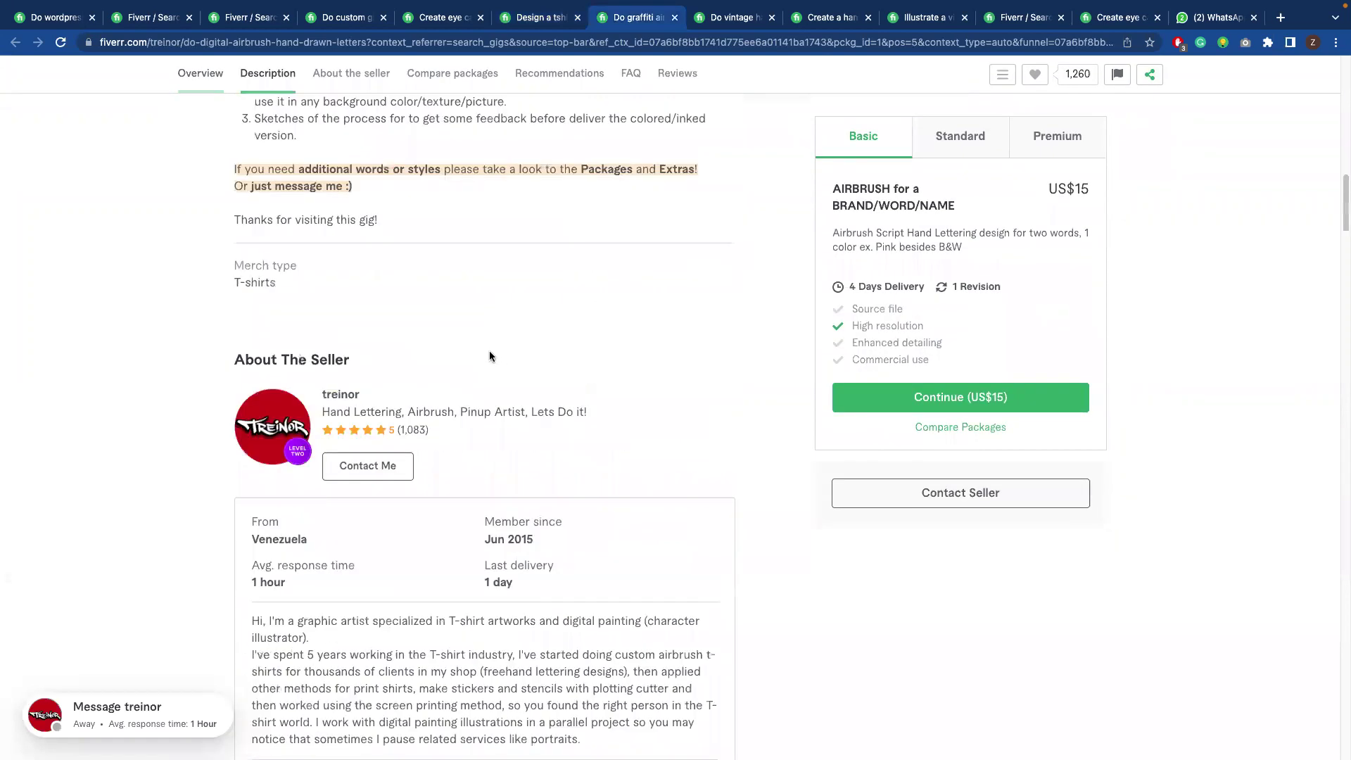
pyautogui.scroll(-20, 472, 353)
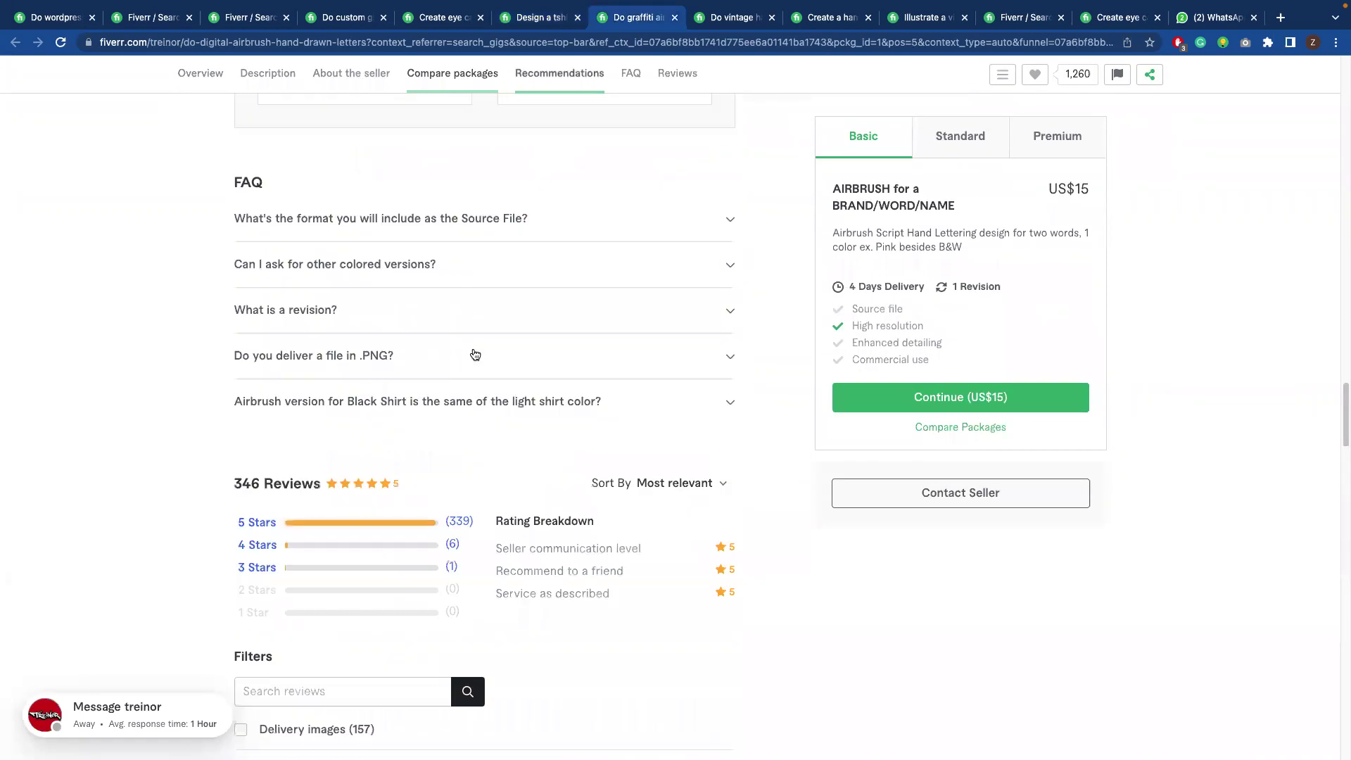
pyautogui.scroll(-10, 471, 348)
pyautogui.scroll(8, 458, 346)
pyautogui.scroll(-1, 448, 344)
pyautogui.scroll(-3, 449, 345)
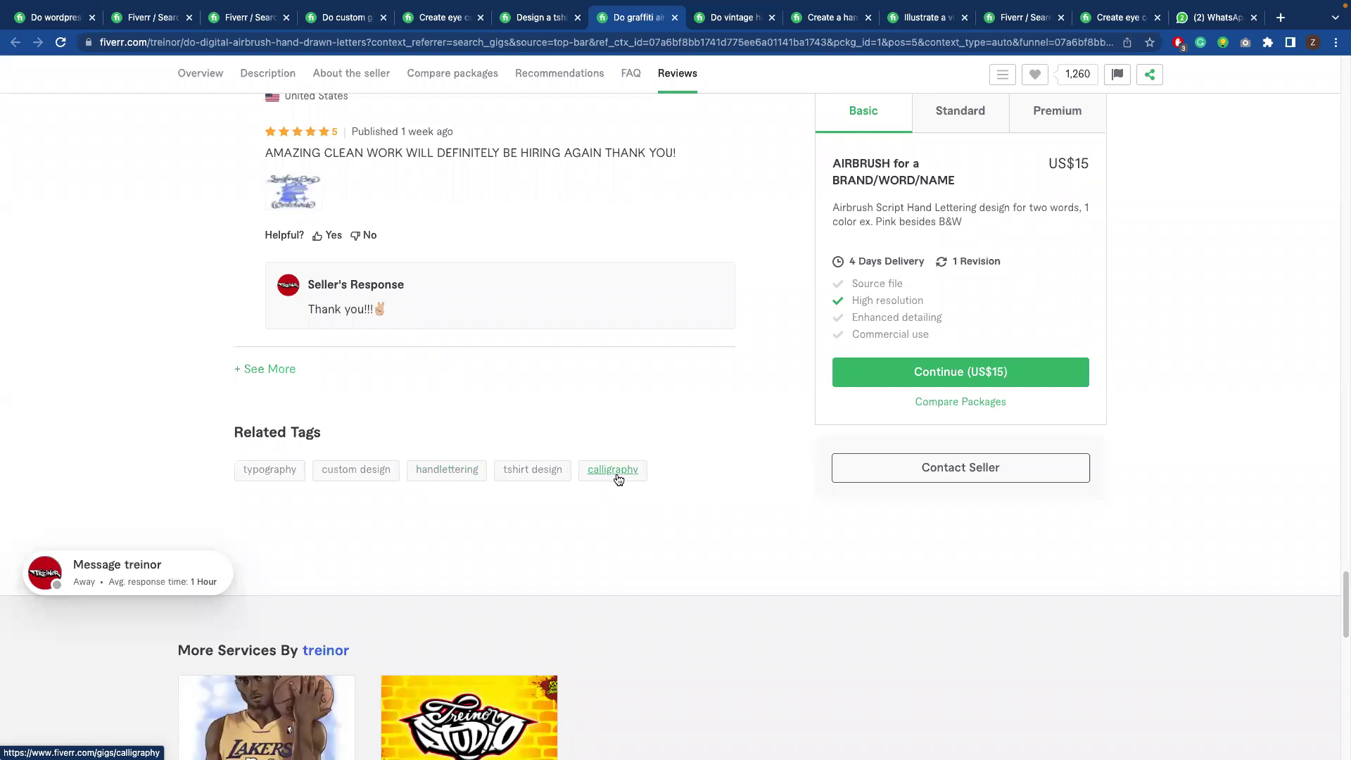
# Switch to Word and append "cali graphy" to the end of the related tags
pyautogui.press('super+Tab')
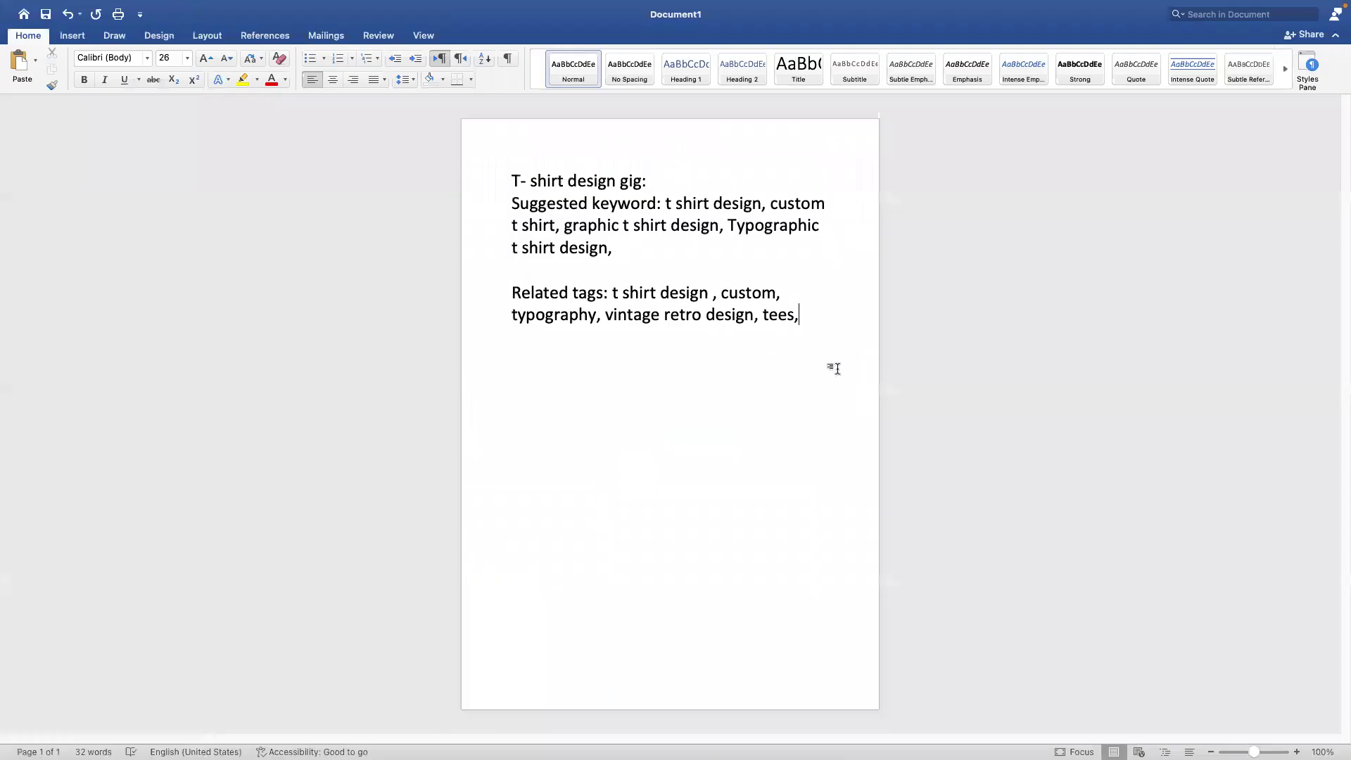
pyautogui.write('cali graphy')
pyautogui.press('Return')
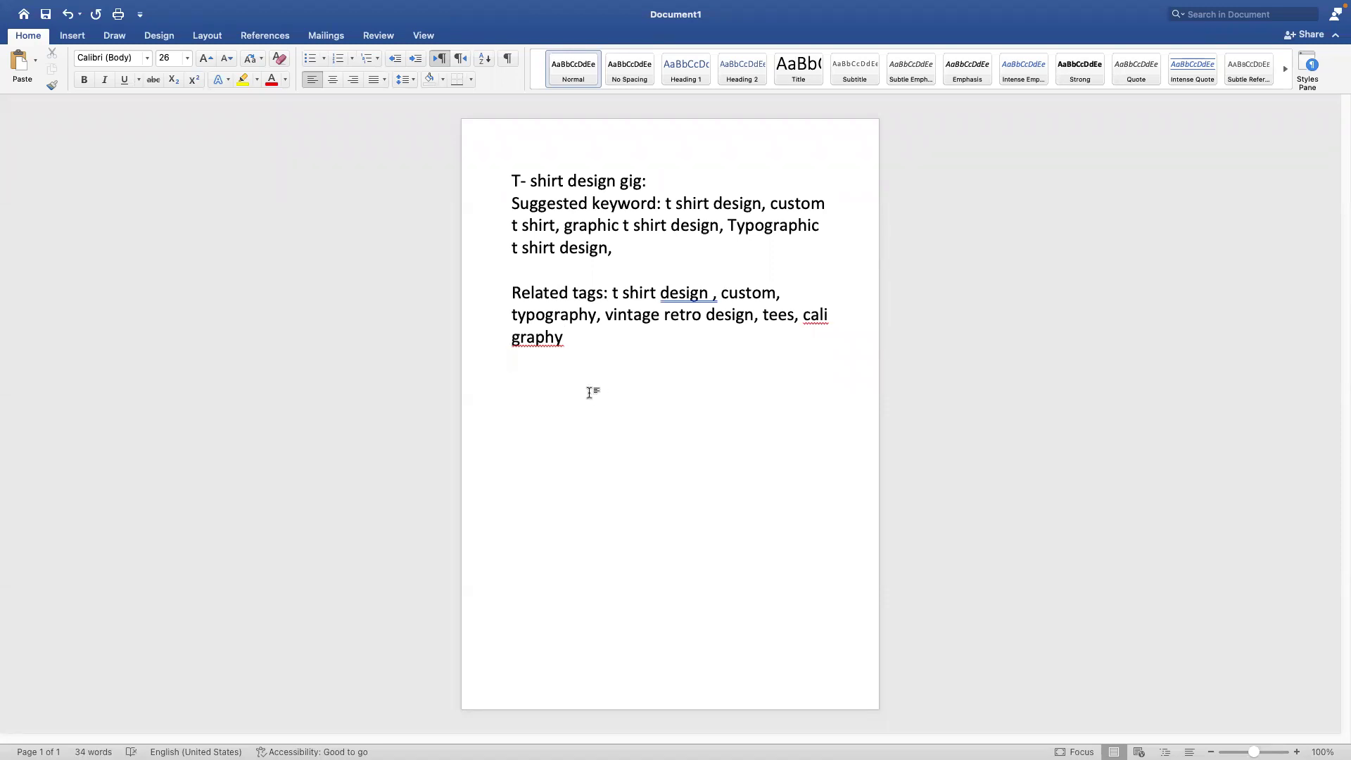
pyautogui.press('Return')
# Take the suggested keyword "Typographic t shirt design" from Word and search Fiverr for it in Chrome
pyautogui.moveTo(718, 293); pyautogui.dragTo(762, 293)
pyautogui.moveTo(727, 224); pyautogui.dragTo(605, 249)
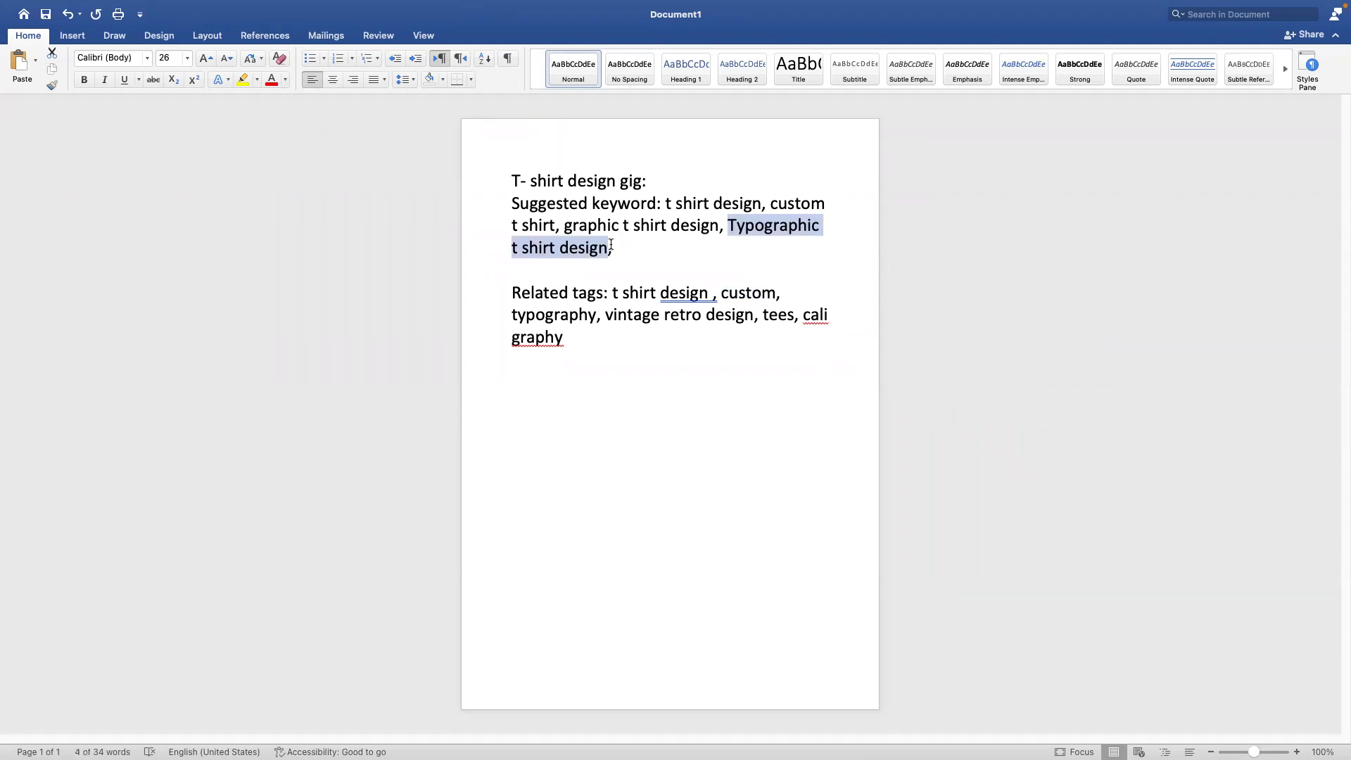
pyautogui.press('super+Tab')
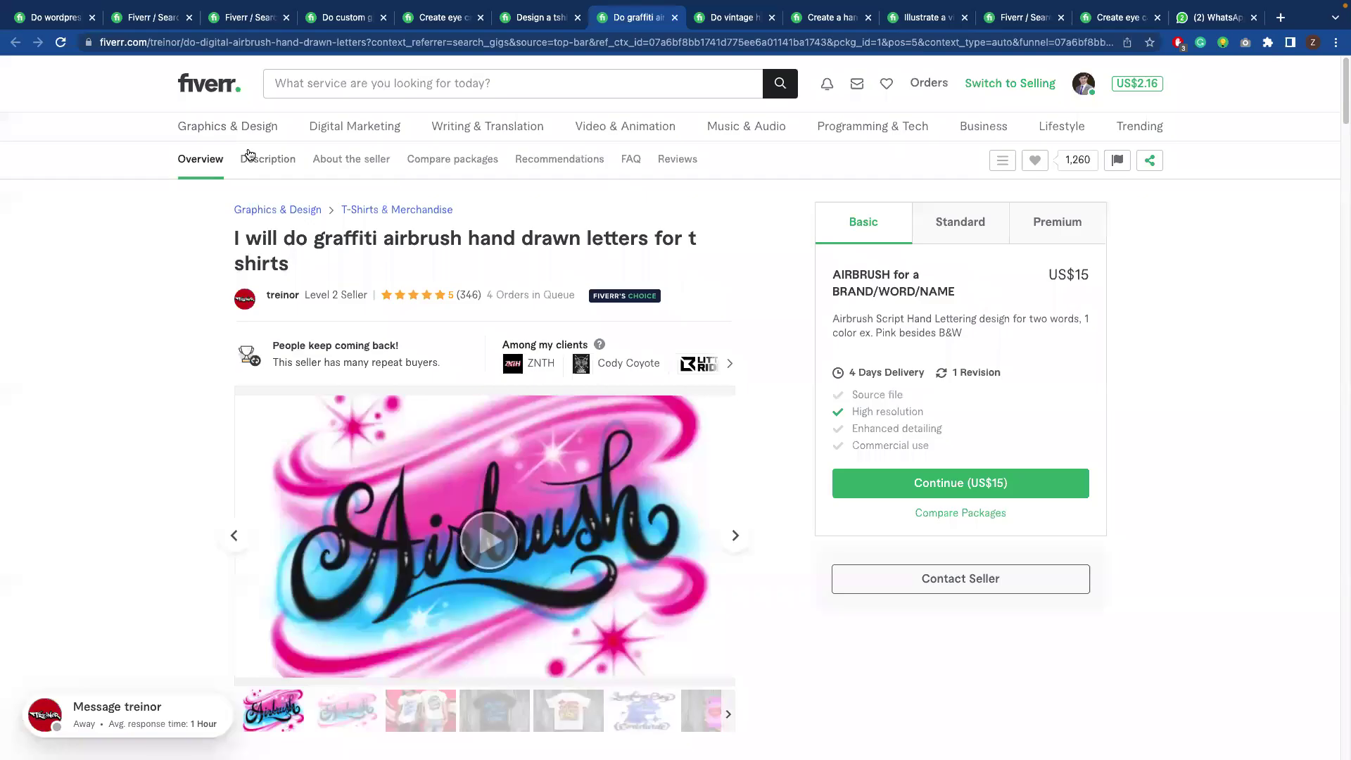
pyautogui.click(337, 86)
pyautogui.write('Typographic t shirt design')
pyautogui.press('Return')
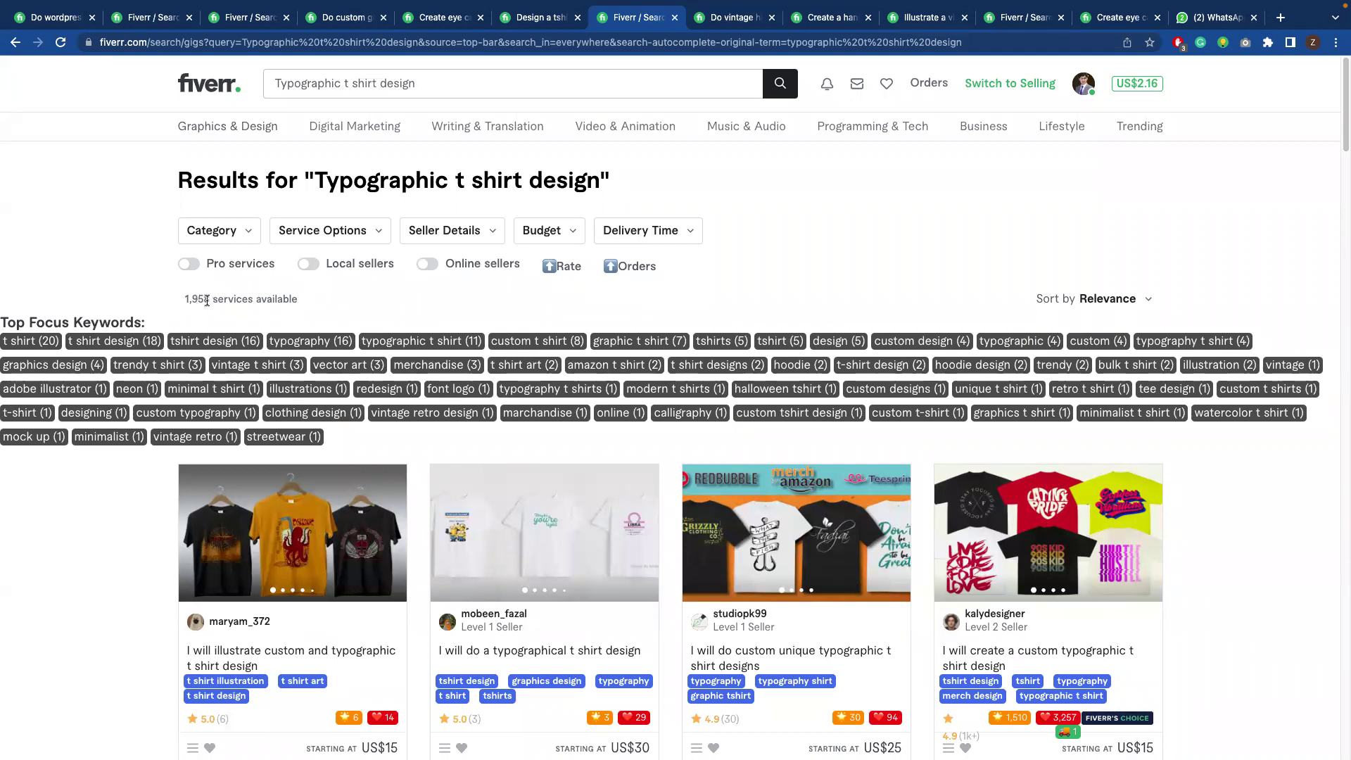
# Examine the gigs, their tags and the top focus keywords in the "Typographic t shirt design" results
pyautogui.scroll(-3, 602, 384)
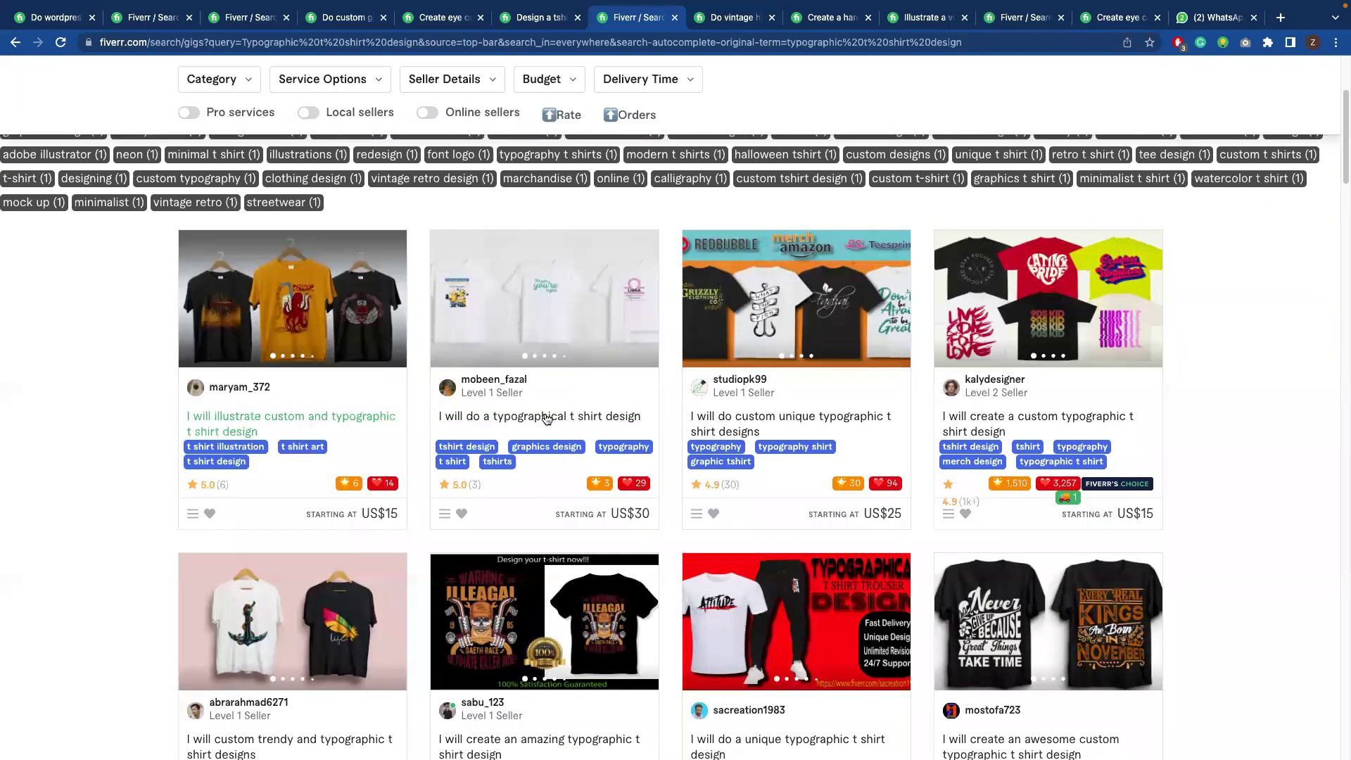
pyautogui.scroll(-12, 547, 419)
pyautogui.scroll(-4, 545, 413)
pyautogui.scroll(3, 543, 407)
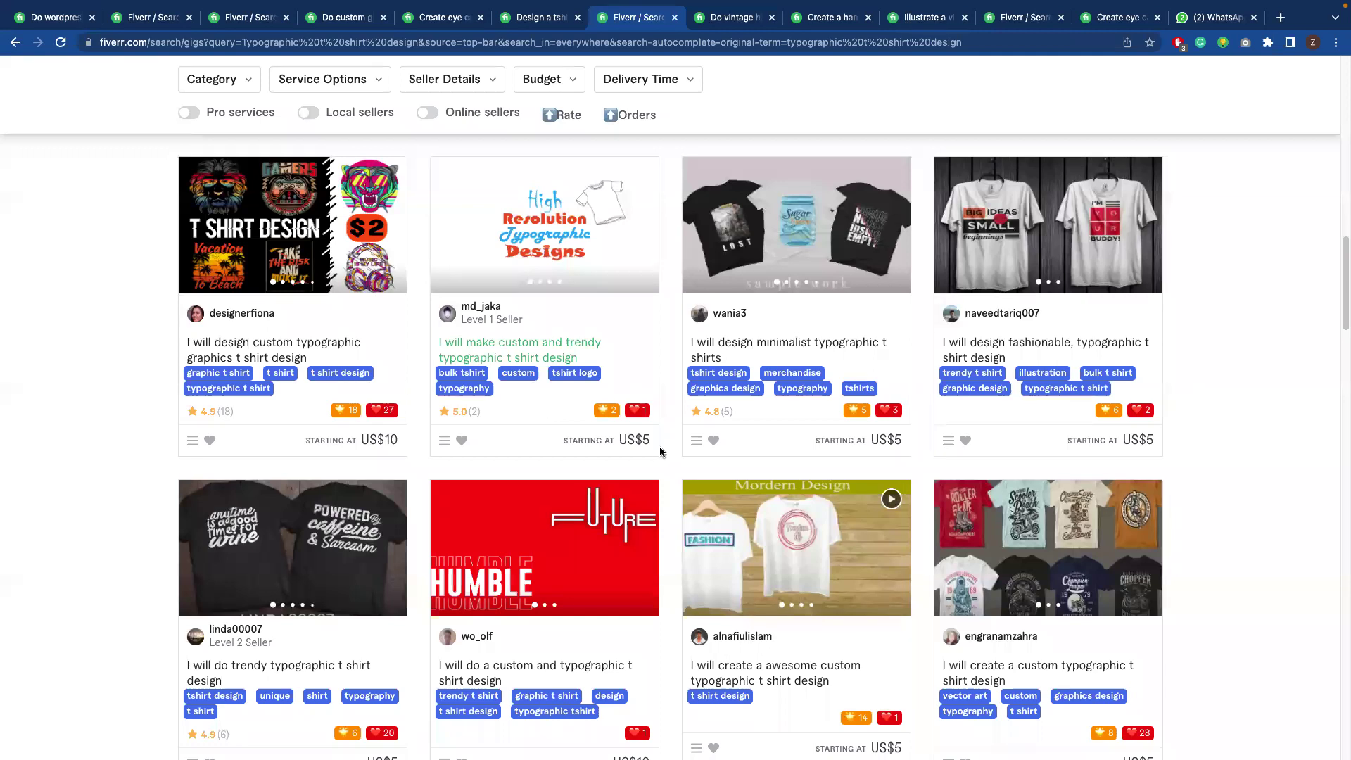
pyautogui.scroll(-1, 496, 366)
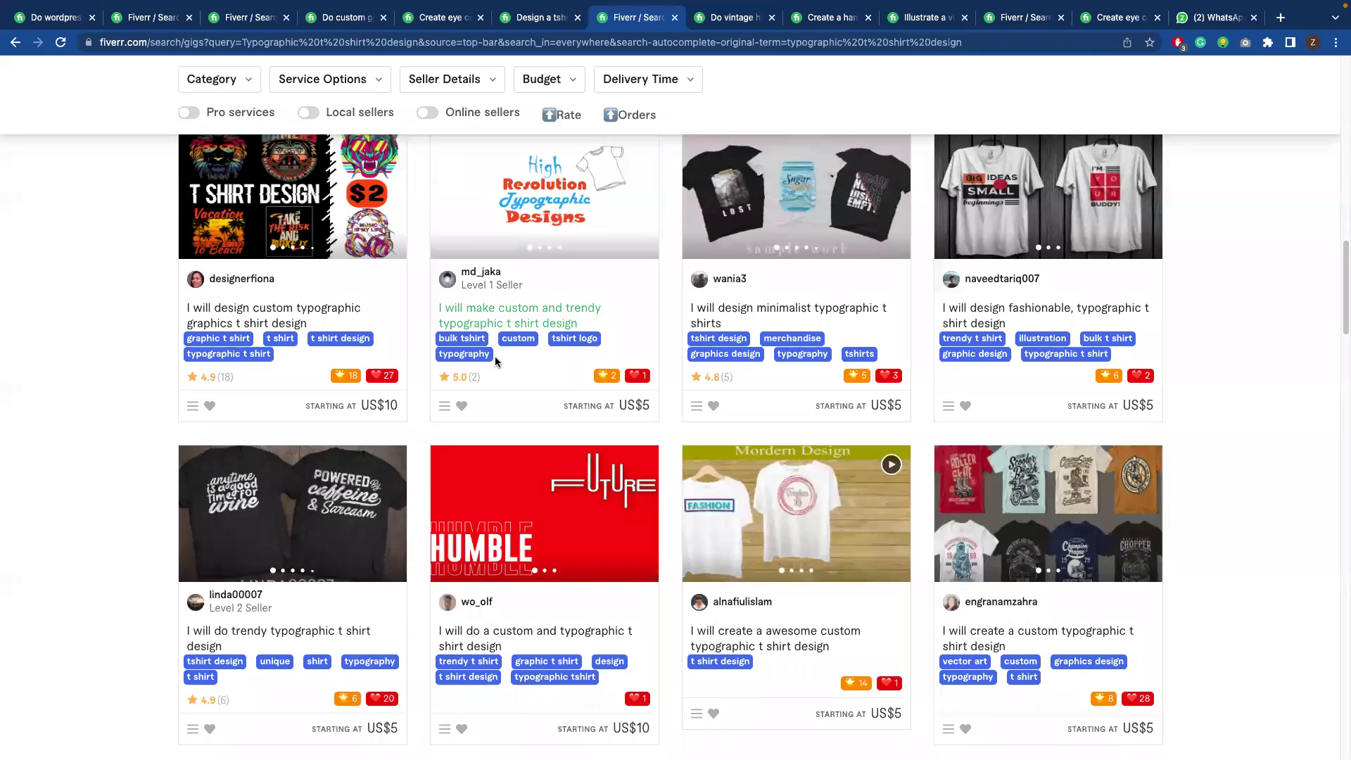
pyautogui.scroll(-1, 495, 356)
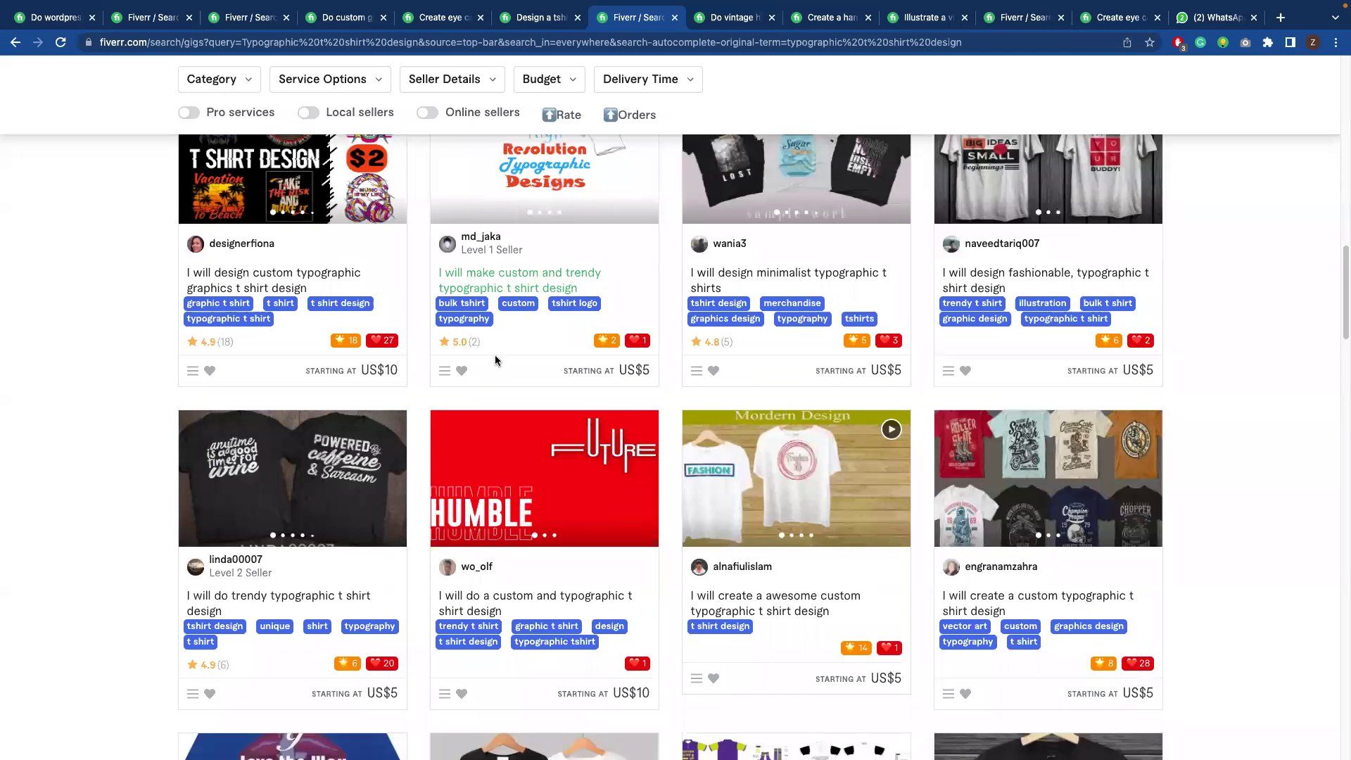
pyautogui.scroll(5, 495, 359)
pyautogui.scroll(5, 495, 359)
pyautogui.scroll(5, 496, 359)
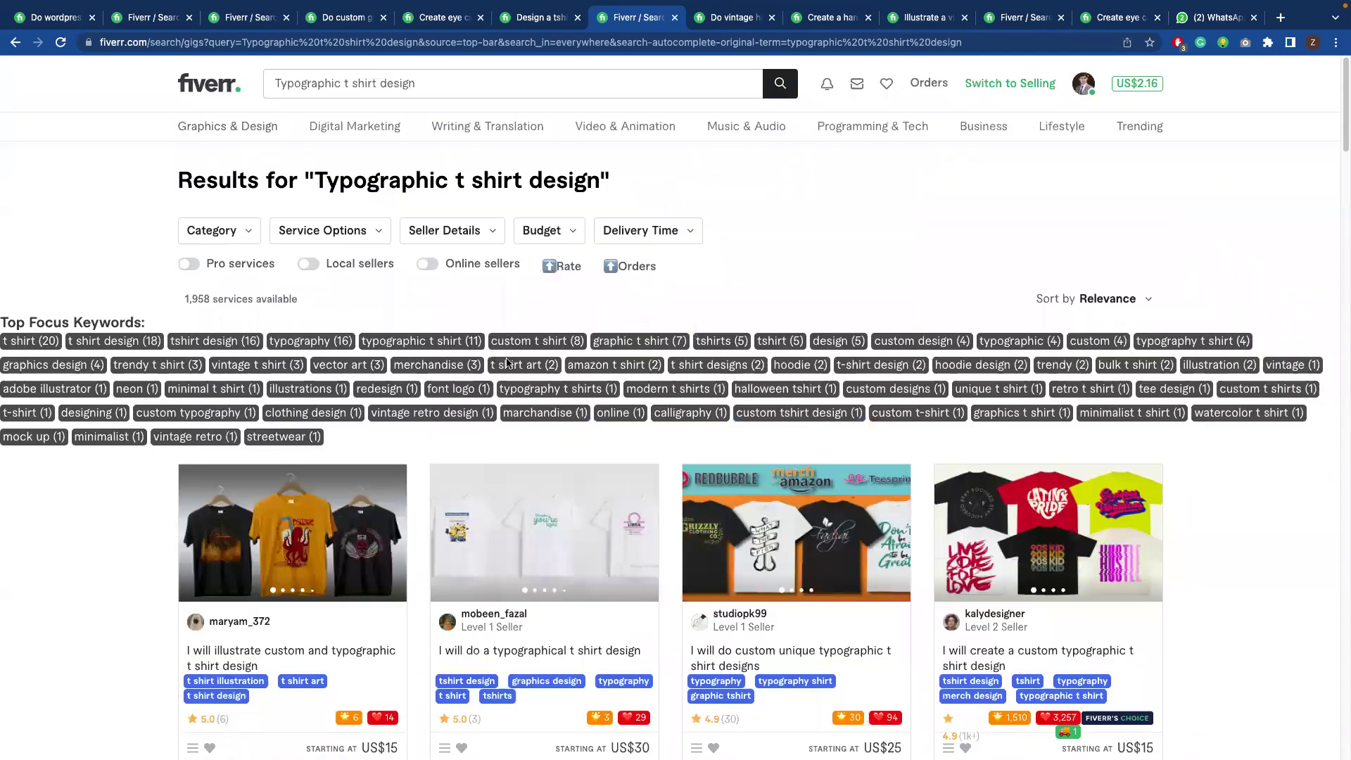
# Switch to Word and copy "custom t shirt" from the suggested keywords
pyautogui.press('super+Tab')
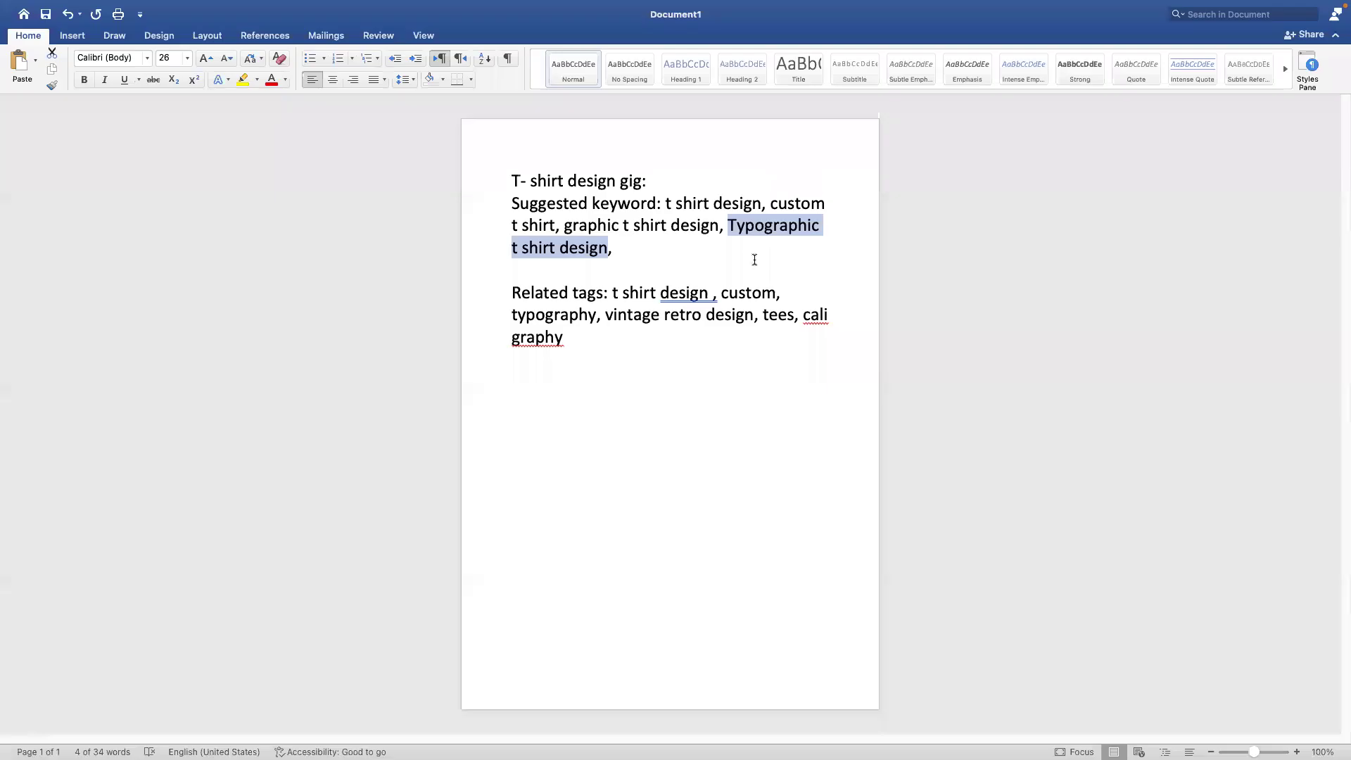
pyautogui.click(754, 260)
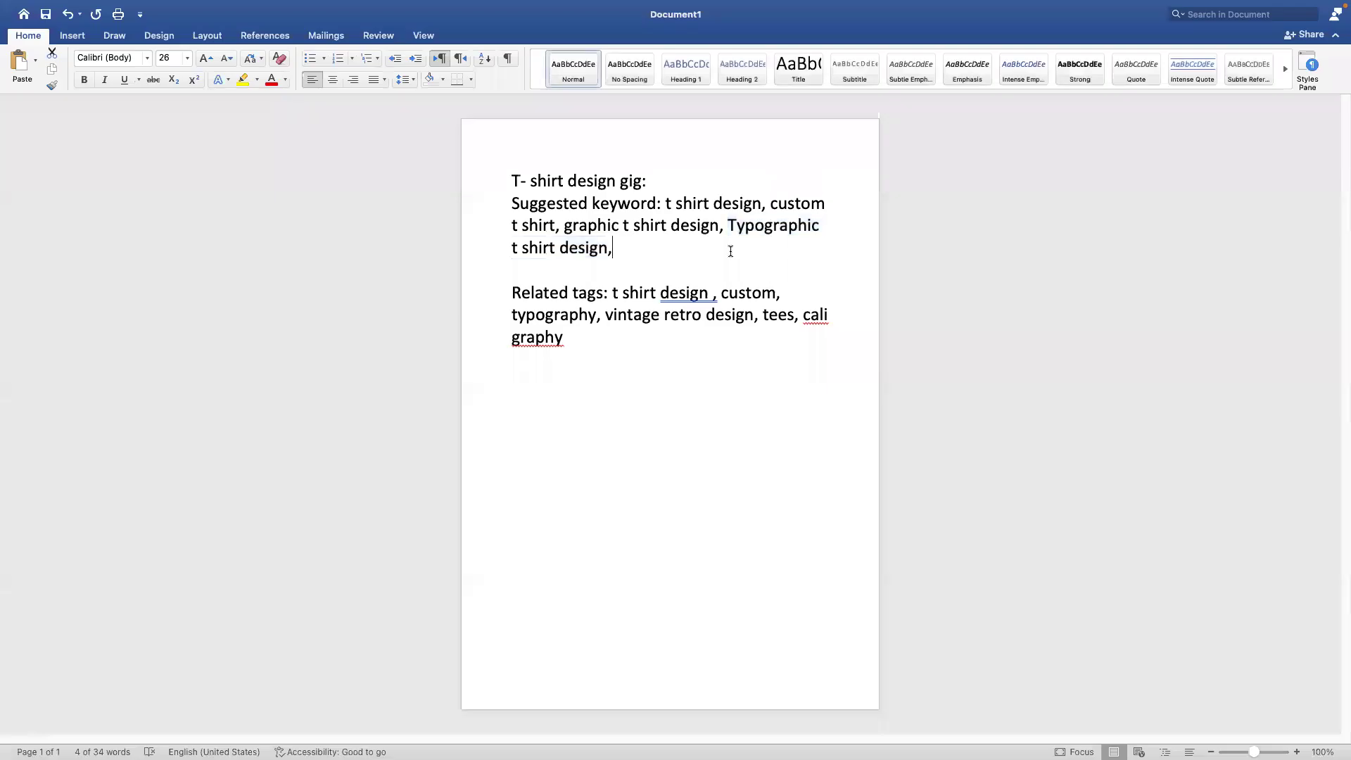
pyautogui.moveTo(563, 225); pyautogui.dragTo(699, 231)
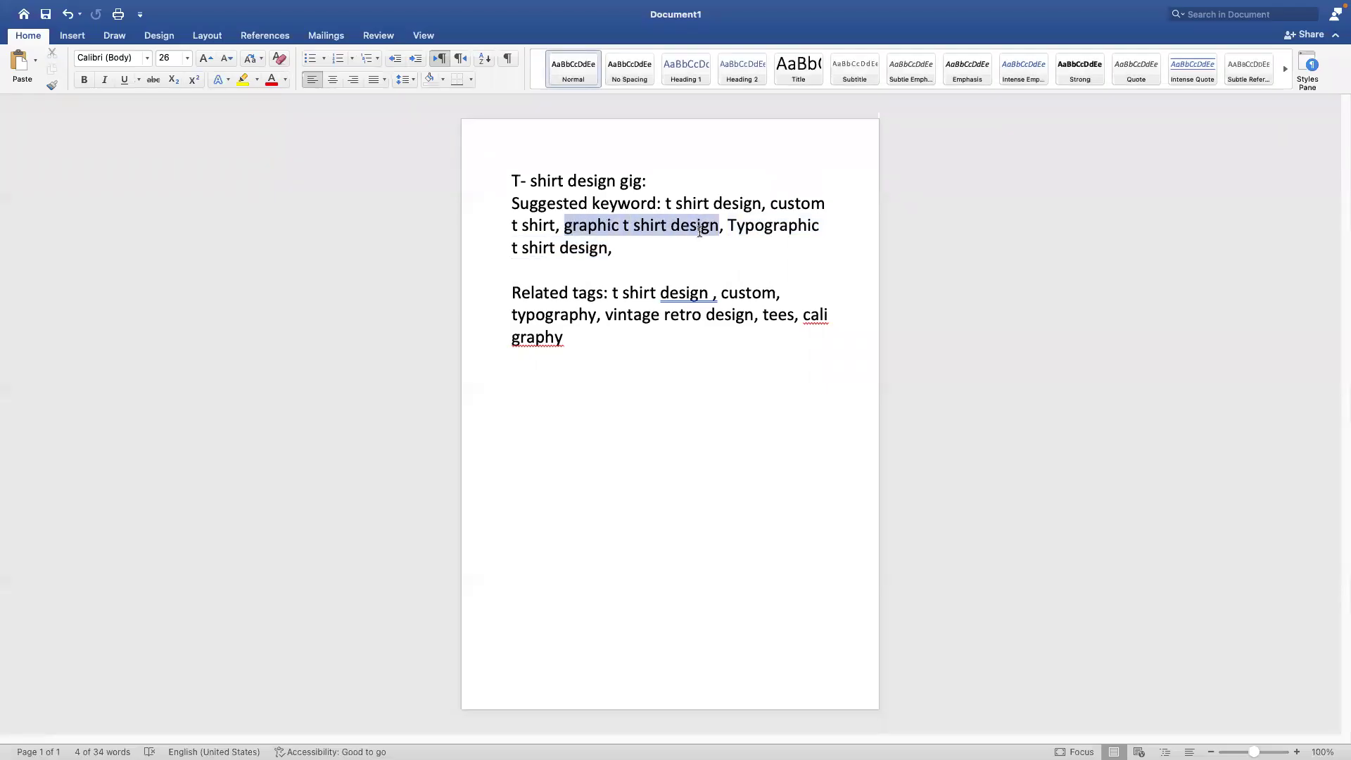
pyautogui.click(737, 240)
pyautogui.moveTo(771, 203); pyautogui.dragTo(554, 234)
pyautogui.press('super+c')
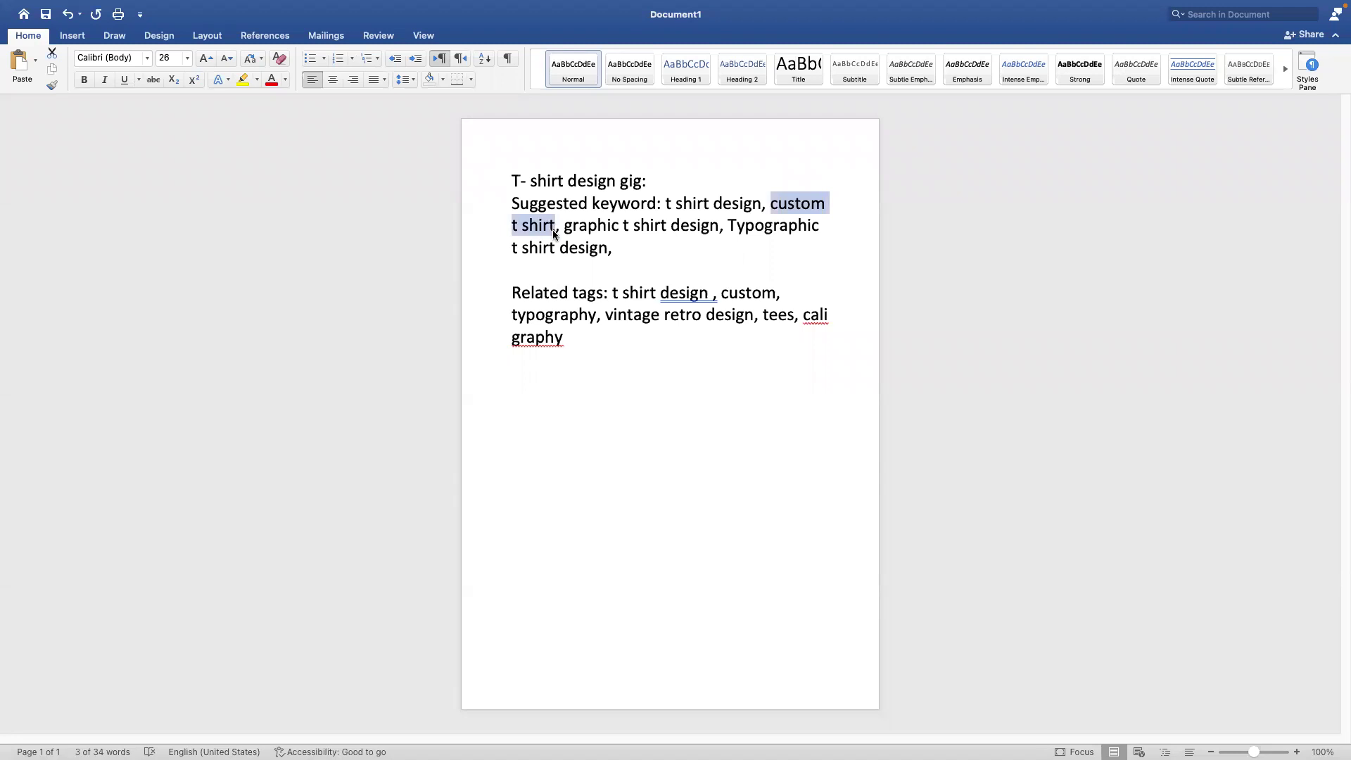
# Switch to Chrome and search Fiverr for "custom t shirt"
pyautogui.press('super+Tab')
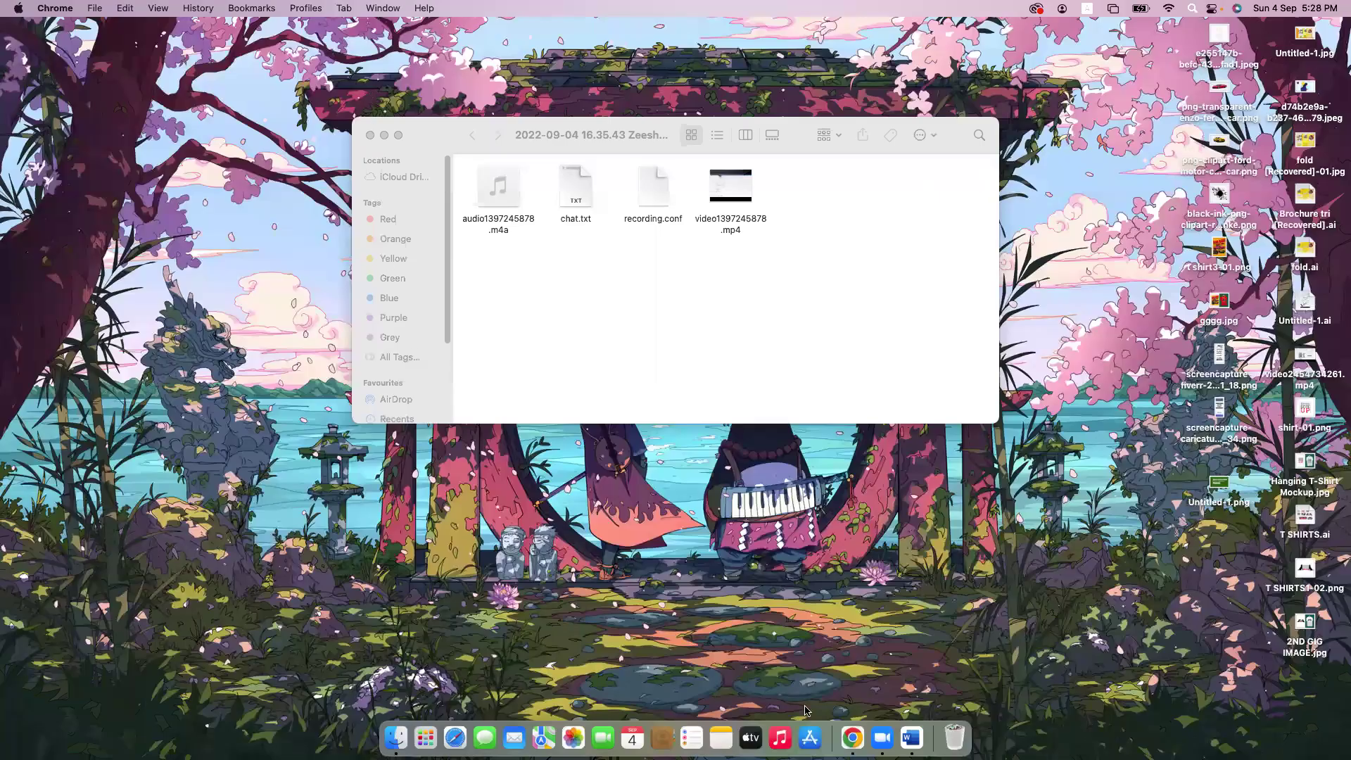
pyautogui.click(852, 736)
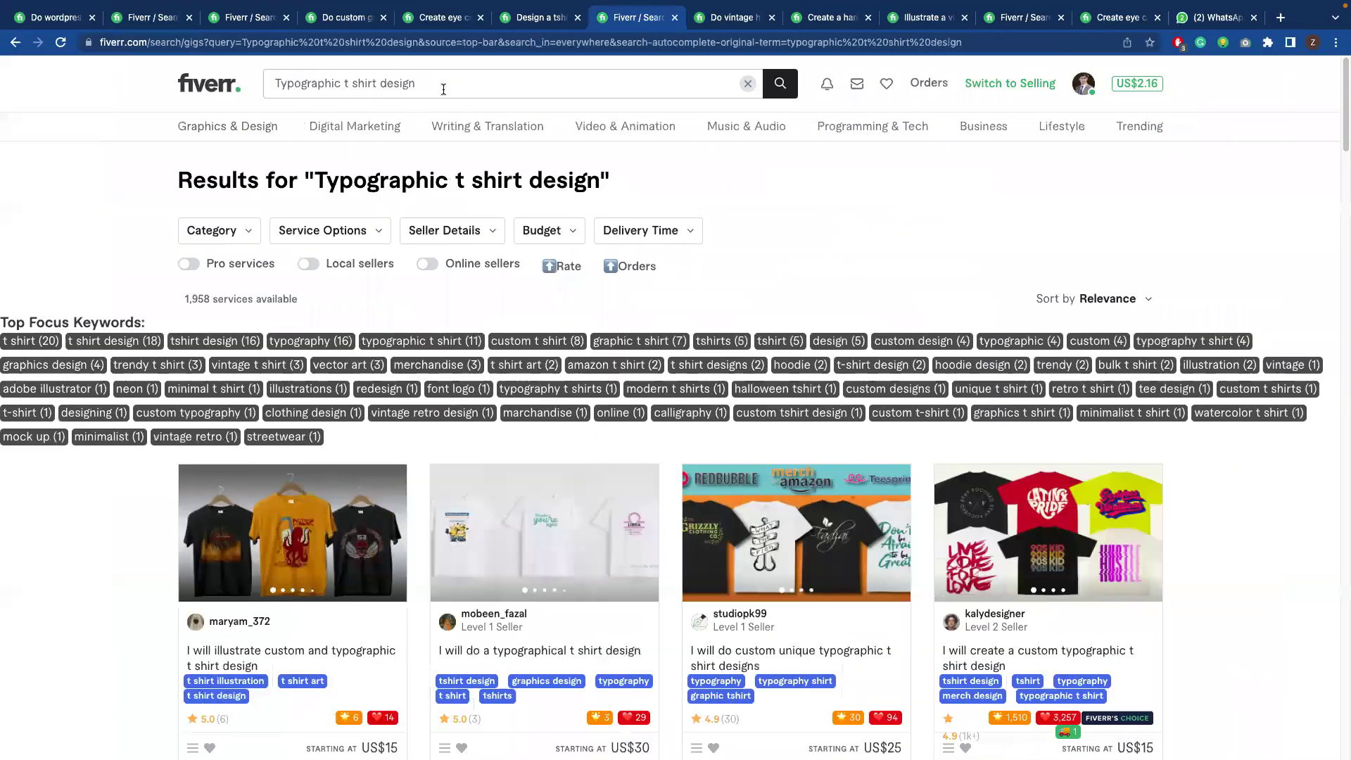
pyautogui.click(444, 89)
pyautogui.press('super+v')
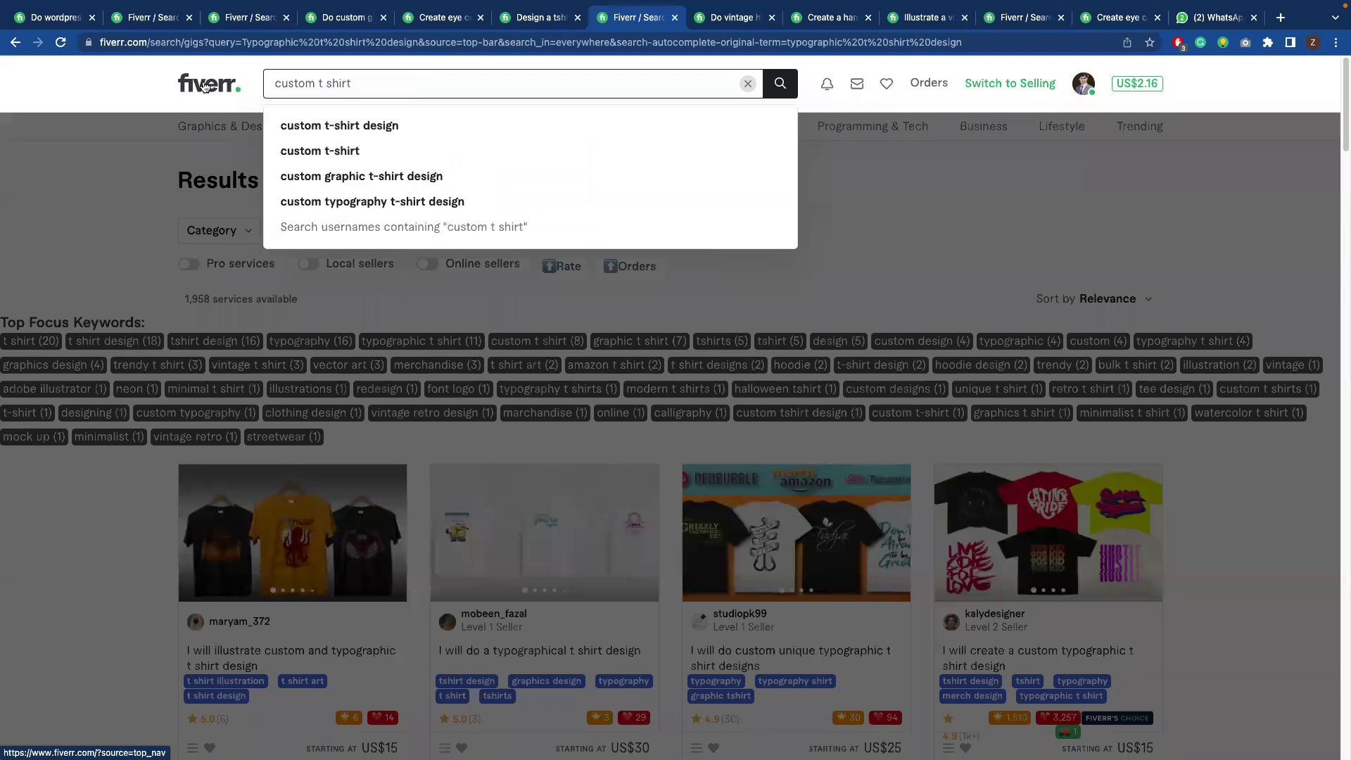
pyautogui.press('Return')
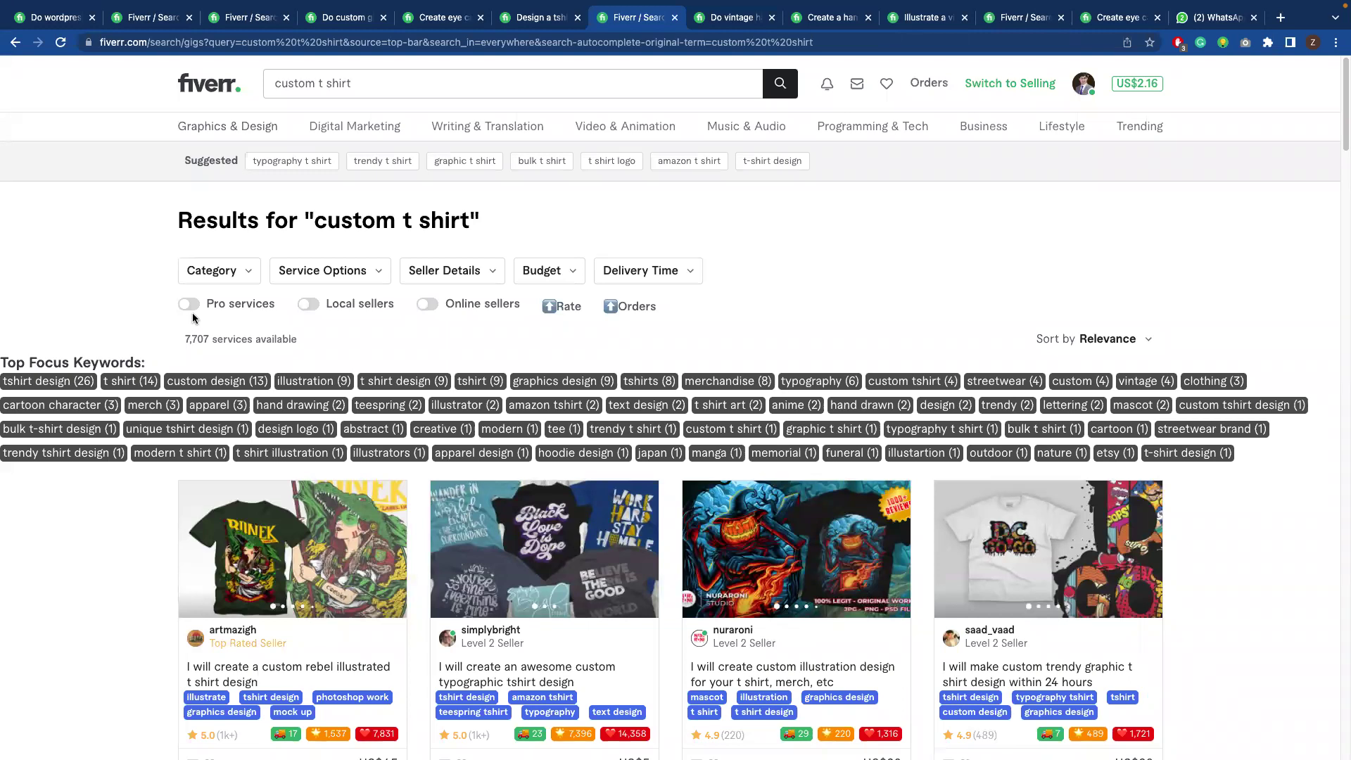
# Examine the number of available services and the gigs with their tags, ratings and prices in the "custom t shirt" results
pyautogui.moveTo(188, 342); pyautogui.dragTo(207, 341)
pyautogui.moveTo(207, 340); pyautogui.dragTo(211, 341)
pyautogui.scroll(-5, 401, 438)
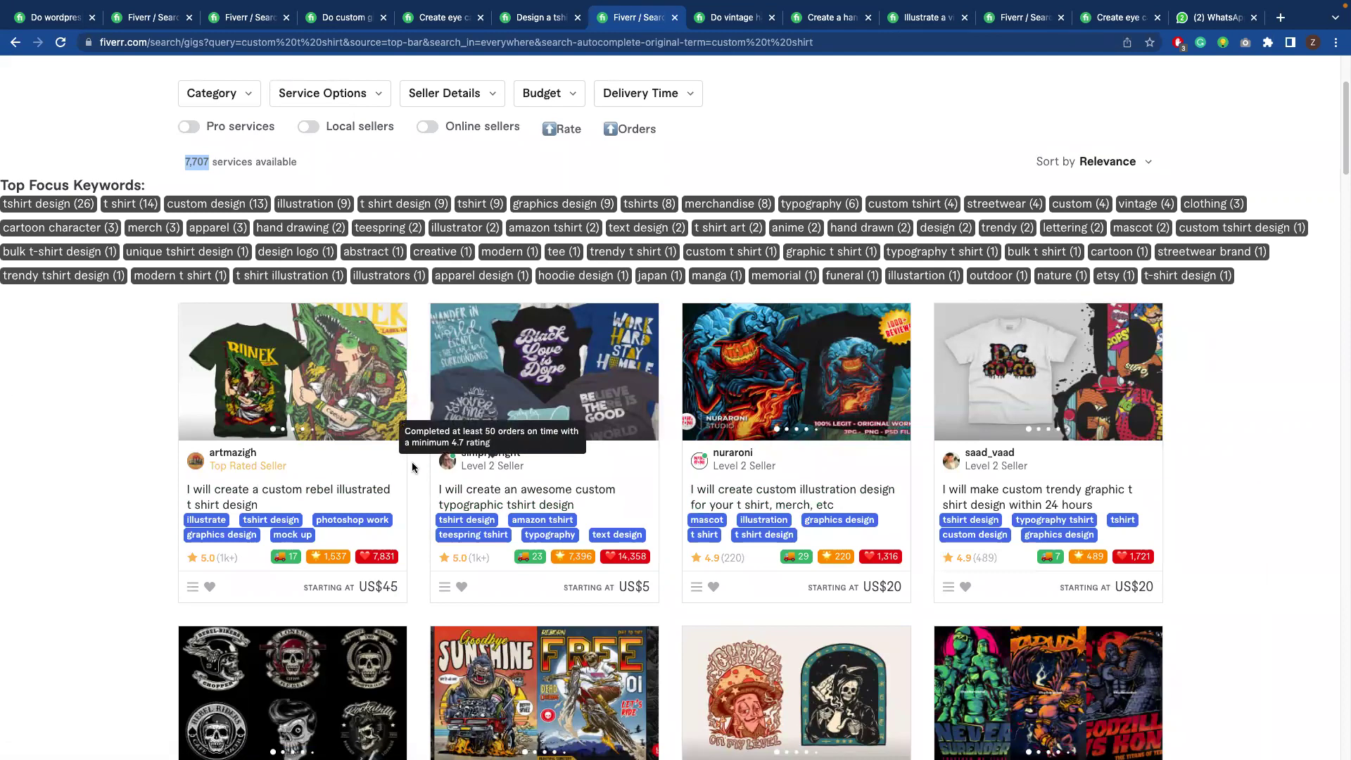
pyautogui.scroll(-5, 668, 450)
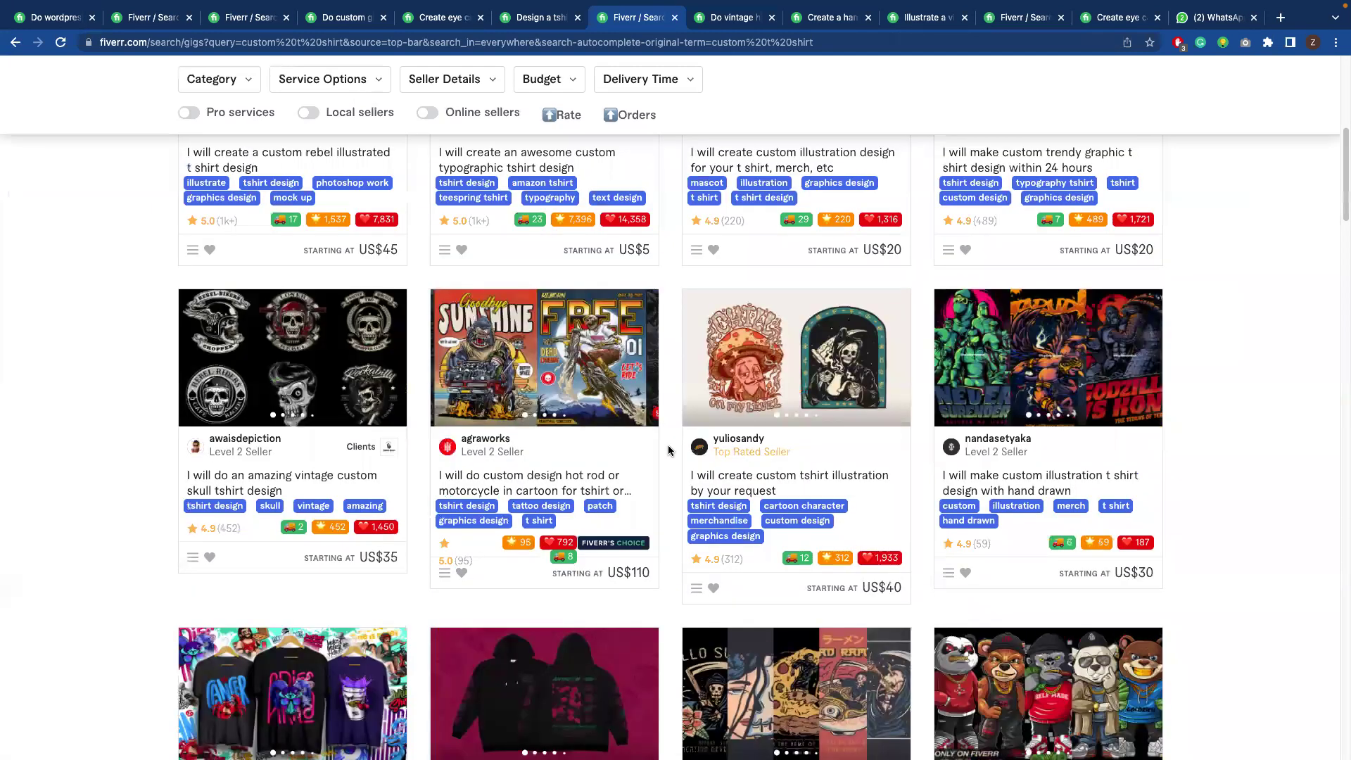
pyautogui.scroll(-5, 669, 451)
pyautogui.scroll(-1, 669, 450)
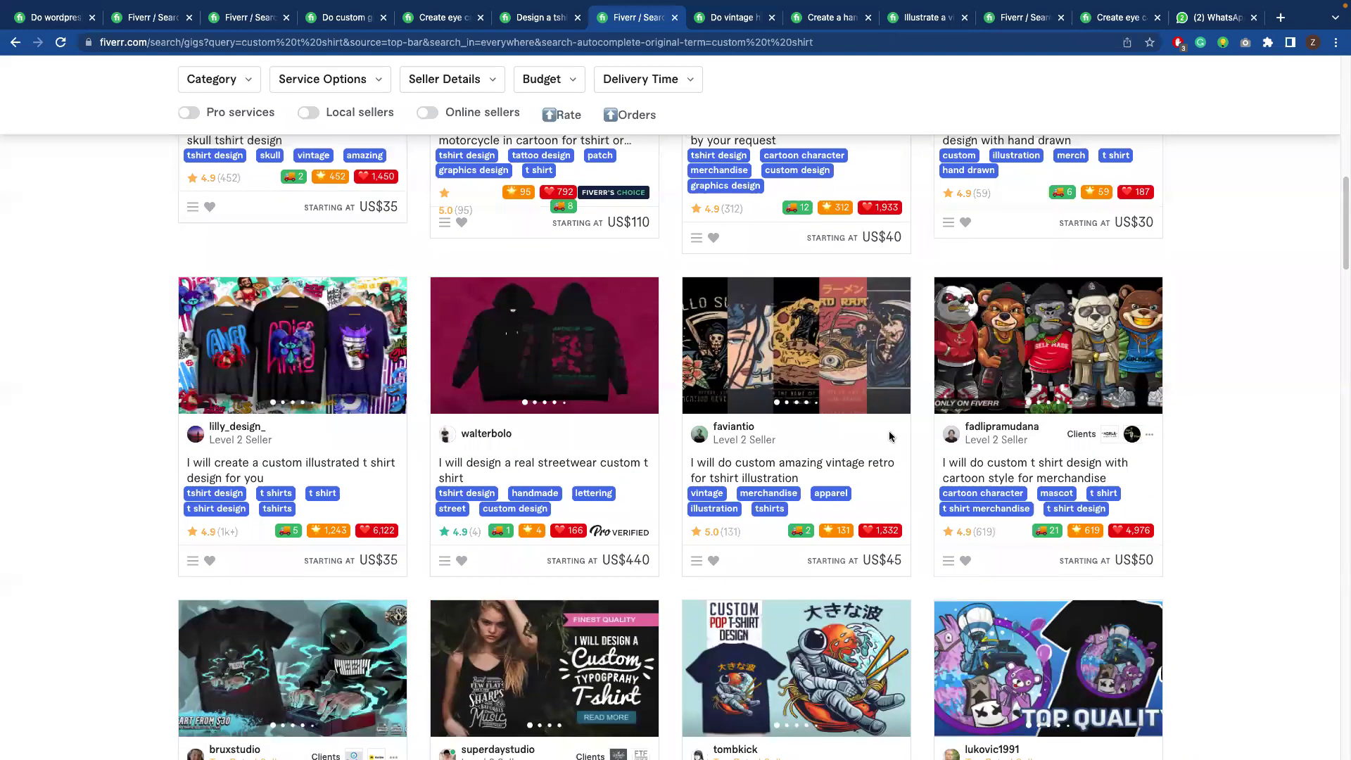
pyautogui.scroll(-1, 890, 436)
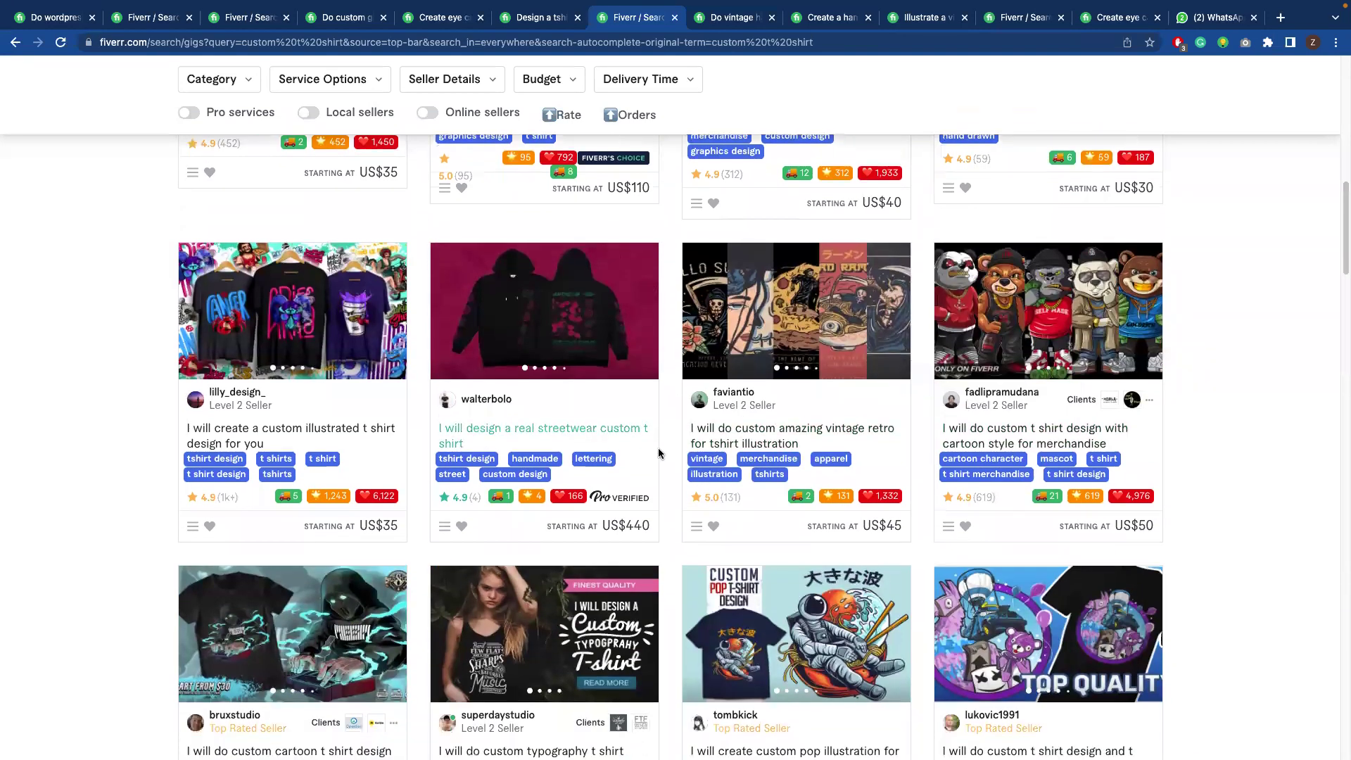
pyautogui.scroll(-2, 659, 453)
pyautogui.scroll(-7, 661, 451)
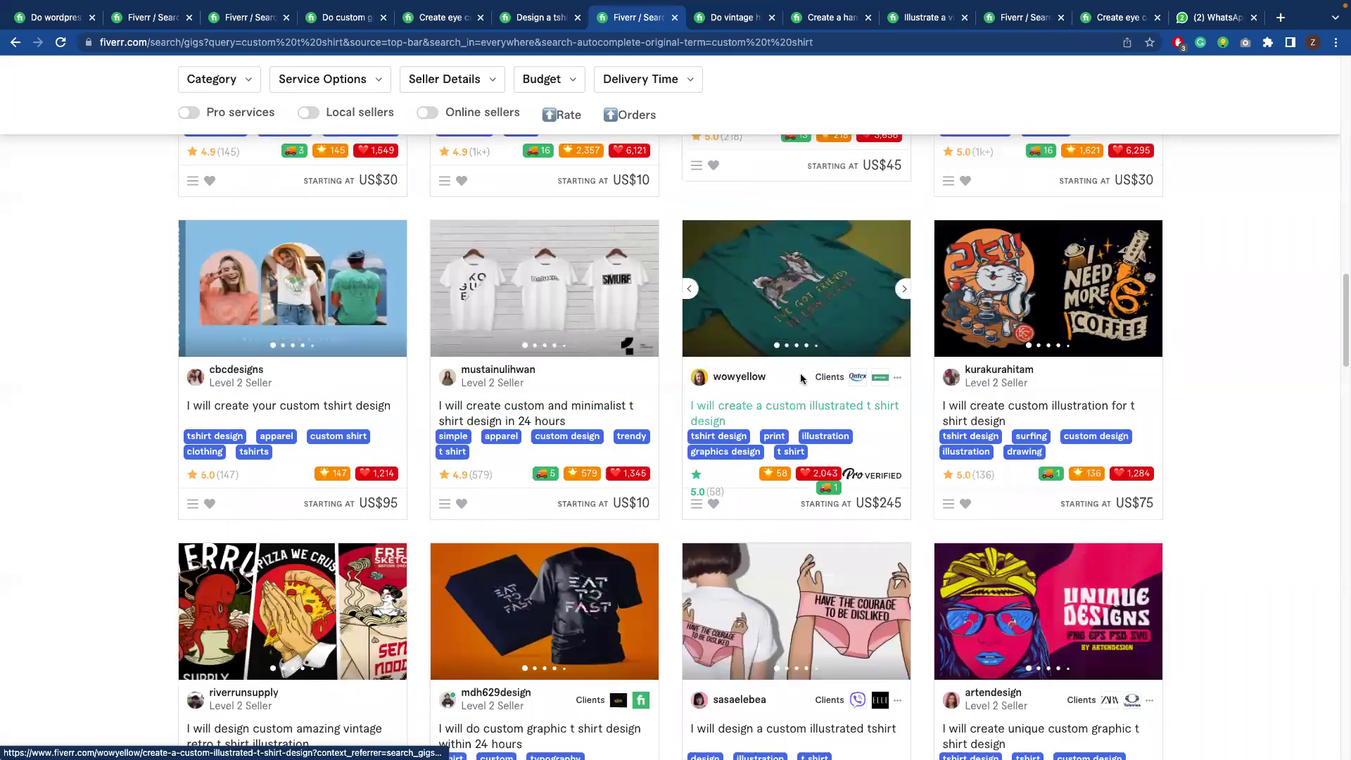
pyautogui.scroll(-3, 753, 414)
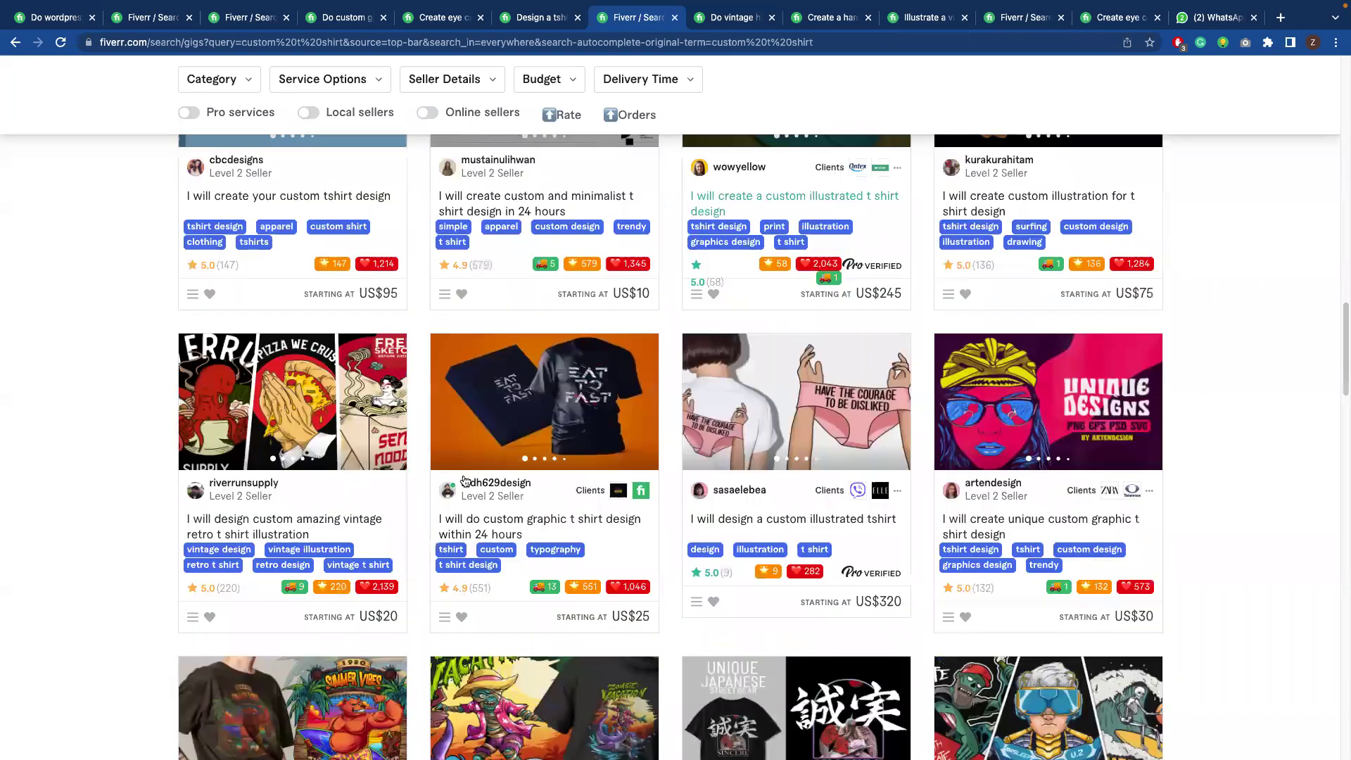
pyautogui.scroll(-1, 478, 475)
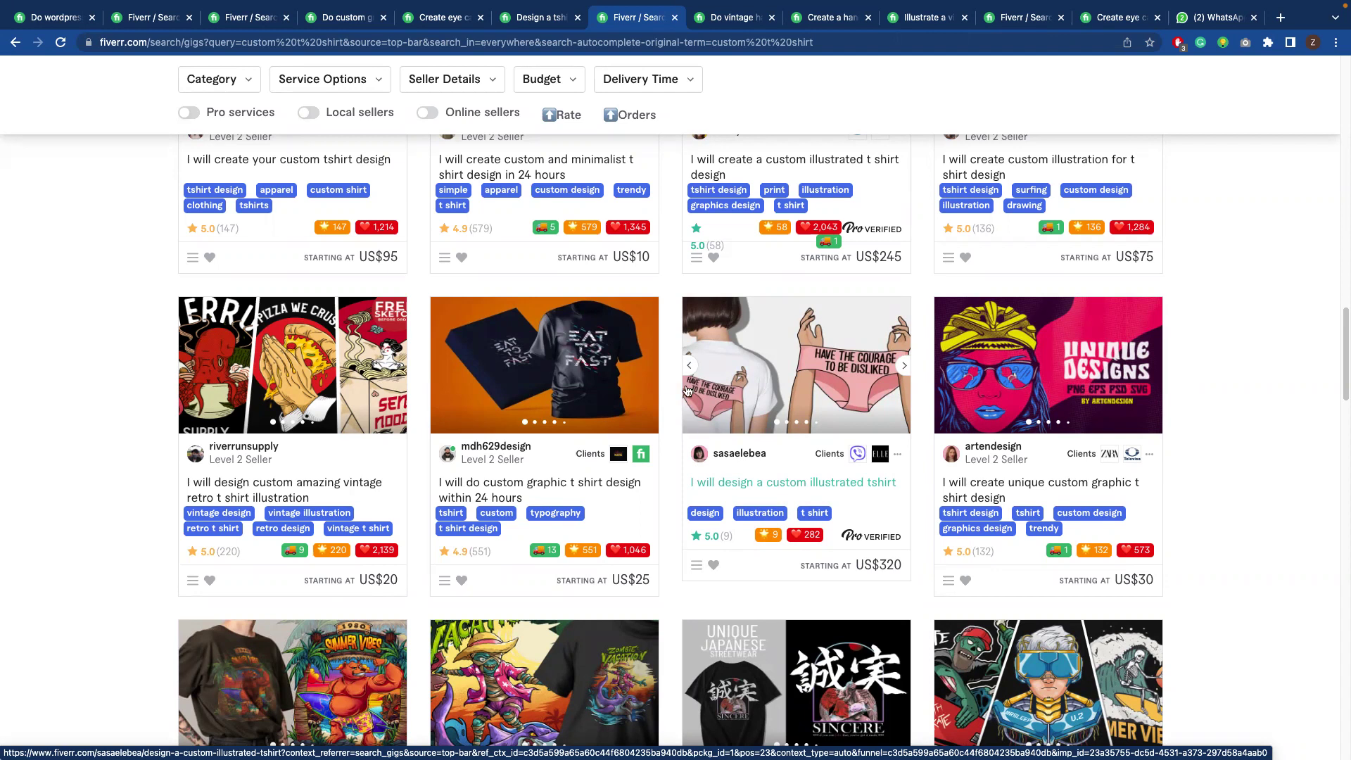
# Search Fiverr for "custom t-shirt design"
pyautogui.scroll(20, 703, 419)
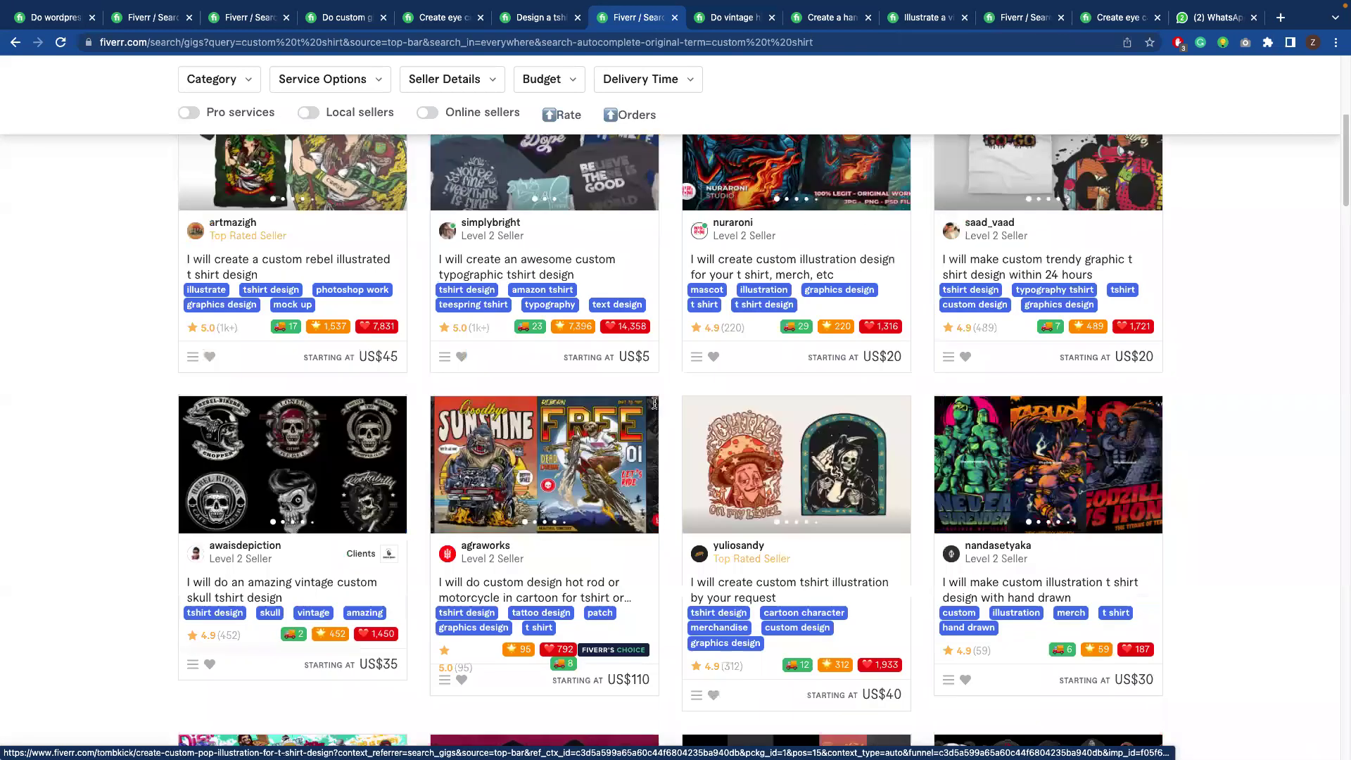
pyautogui.scroll(5, 654, 405)
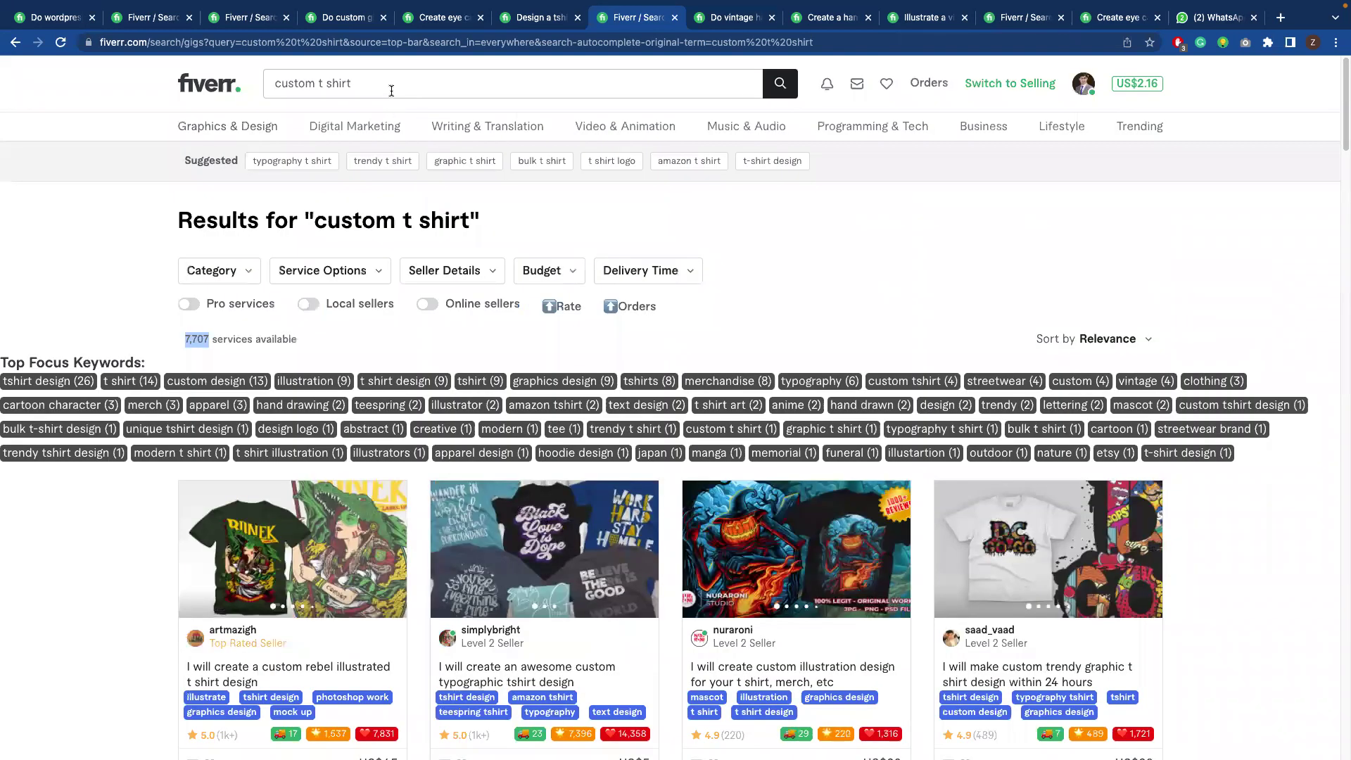
pyautogui.click(396, 75)
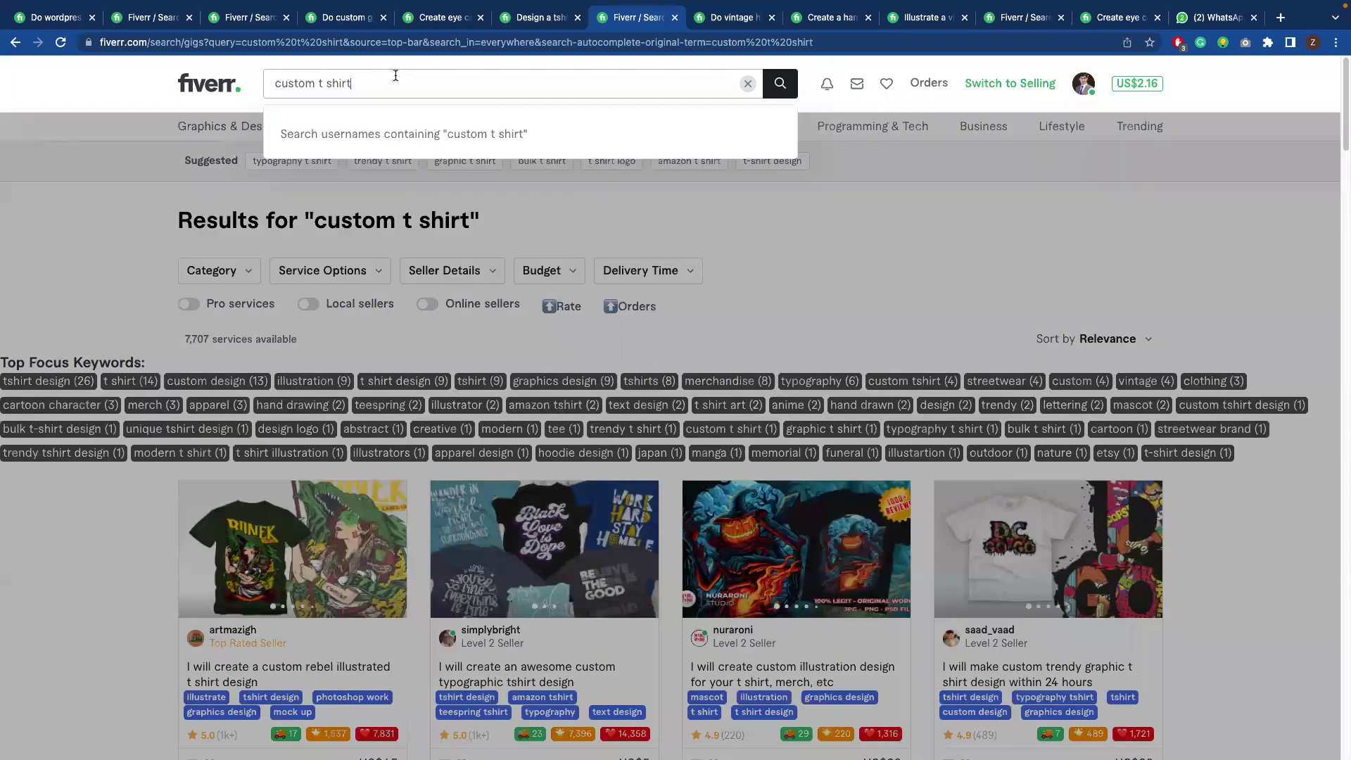
pyautogui.write('design')
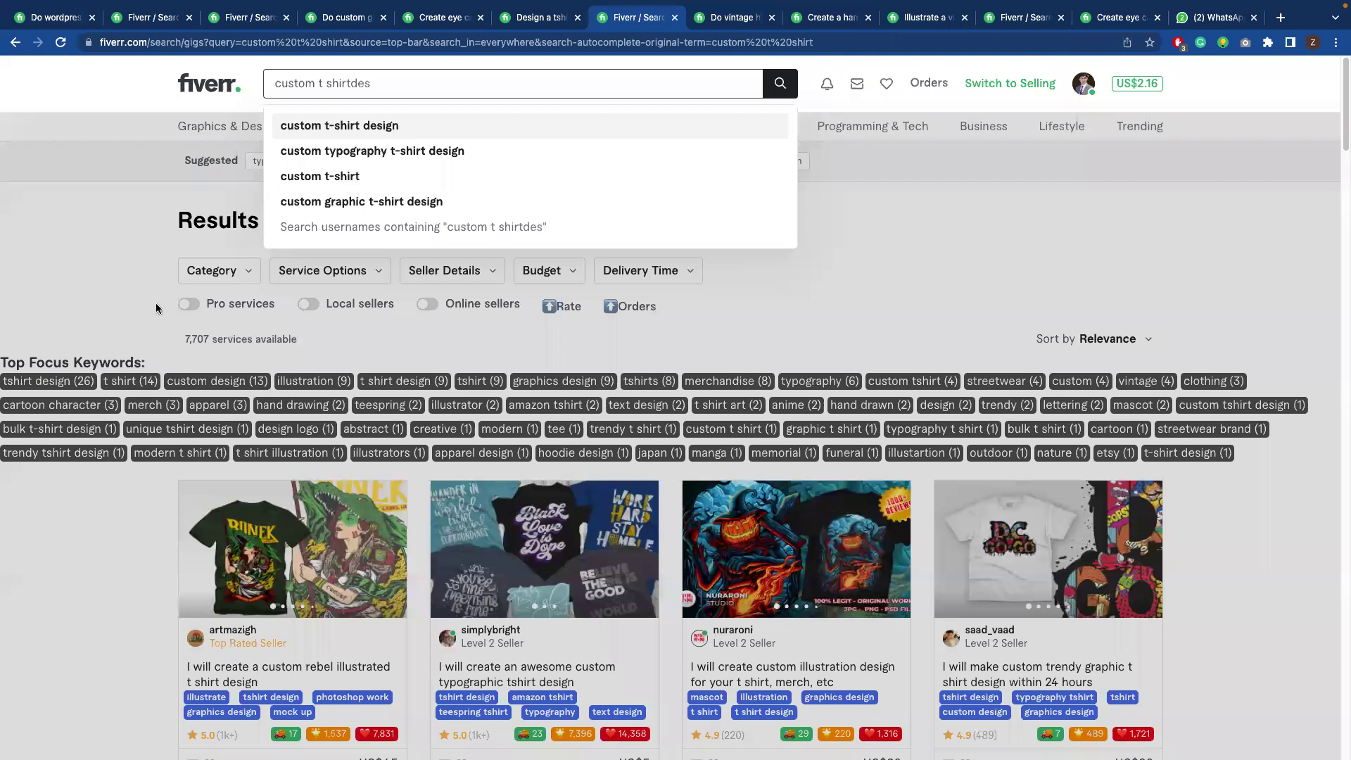
pyautogui.press('Return')
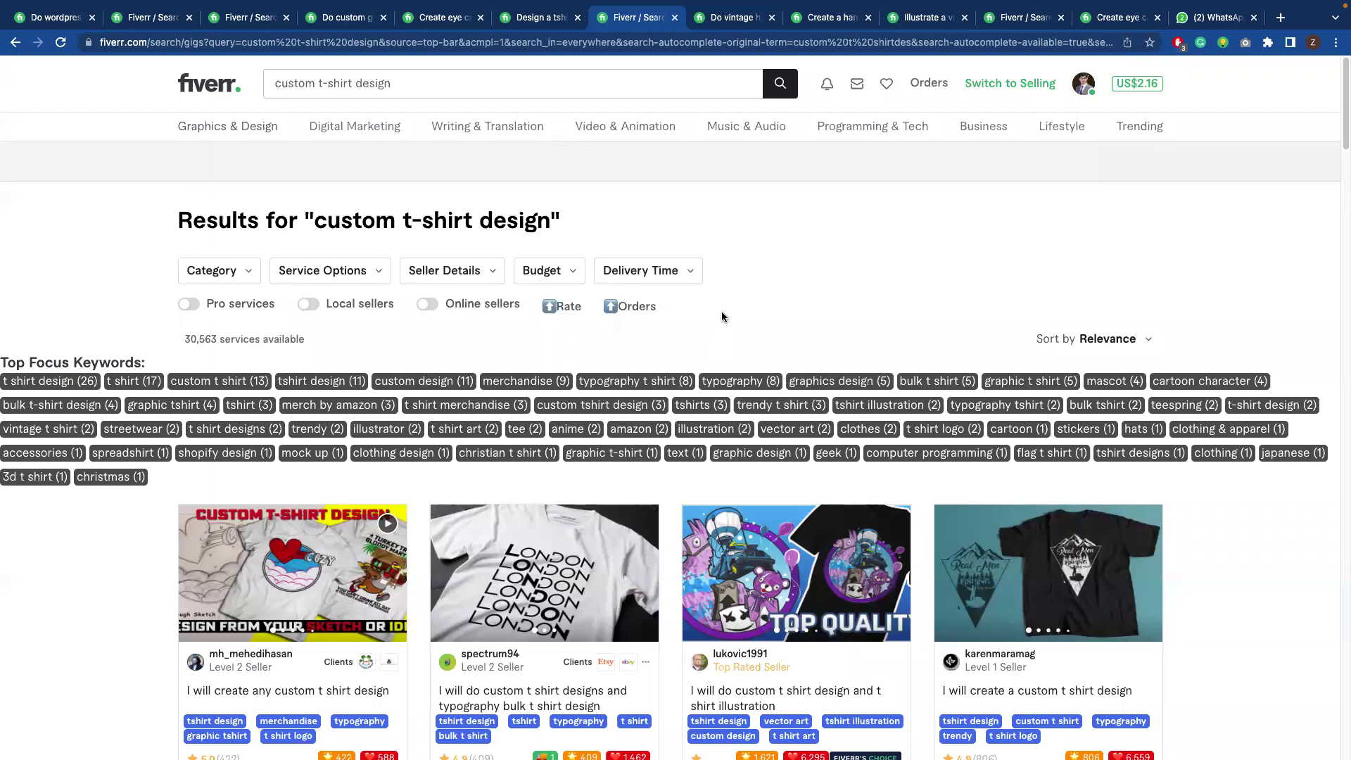
# Switch to Word and add the title formula "Title: Power keyword+ keyword+ time" below the related tags
pyautogui.press('super+Tab')
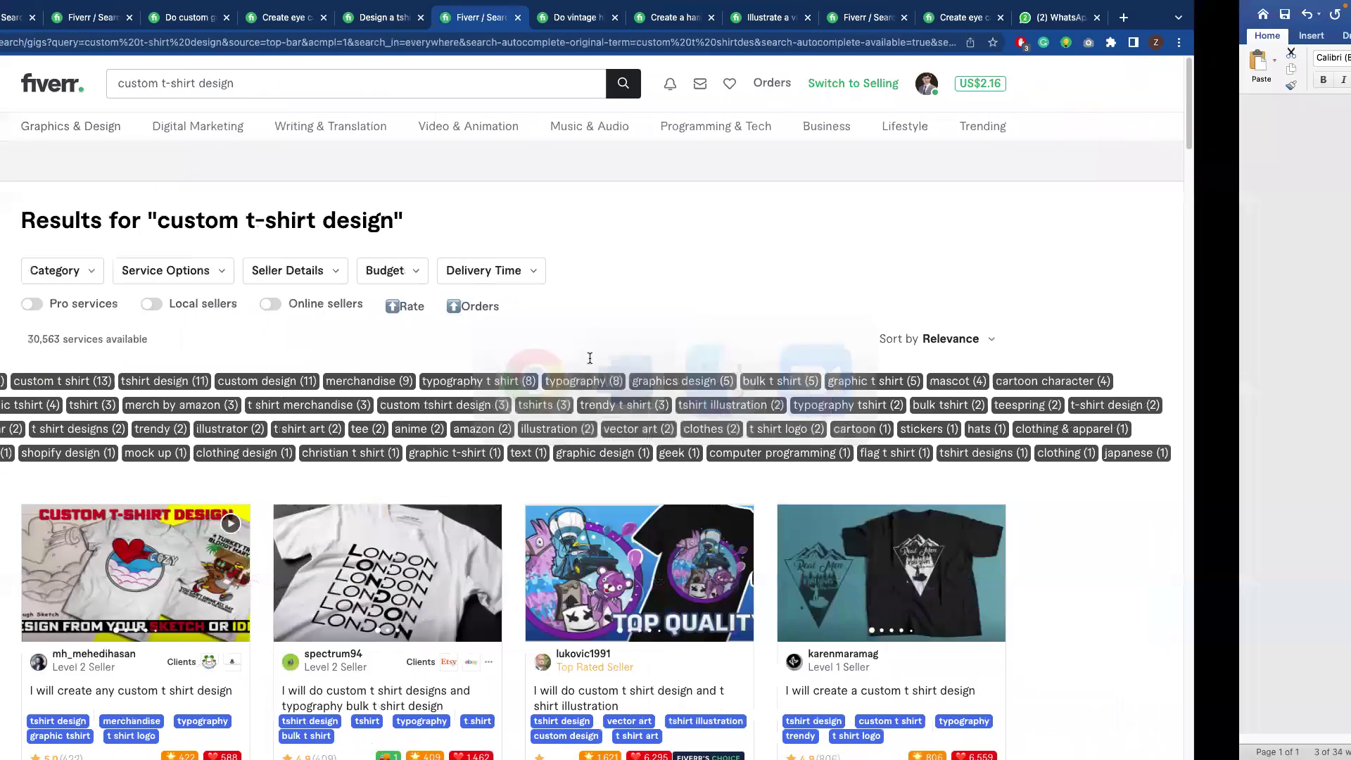
pyautogui.press('Return')
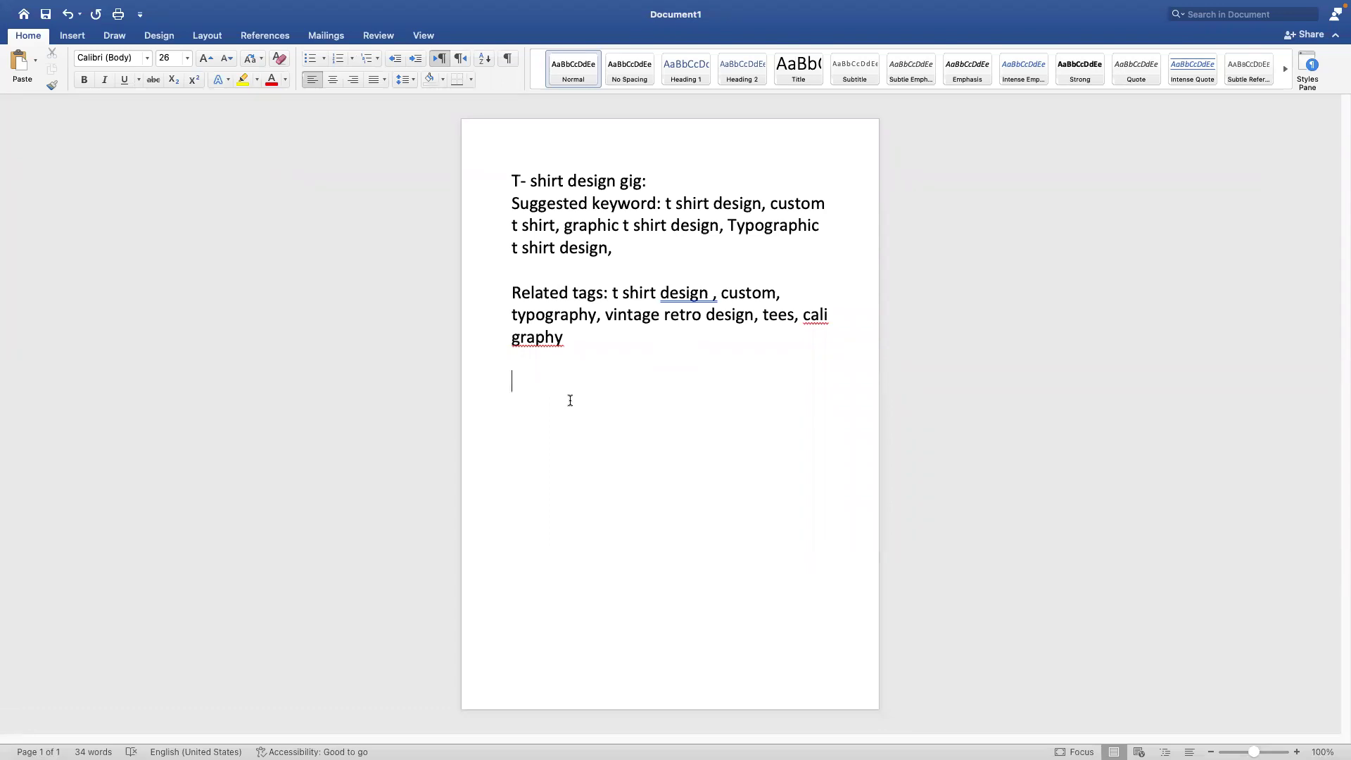
pyautogui.write('Power keyword+ ')
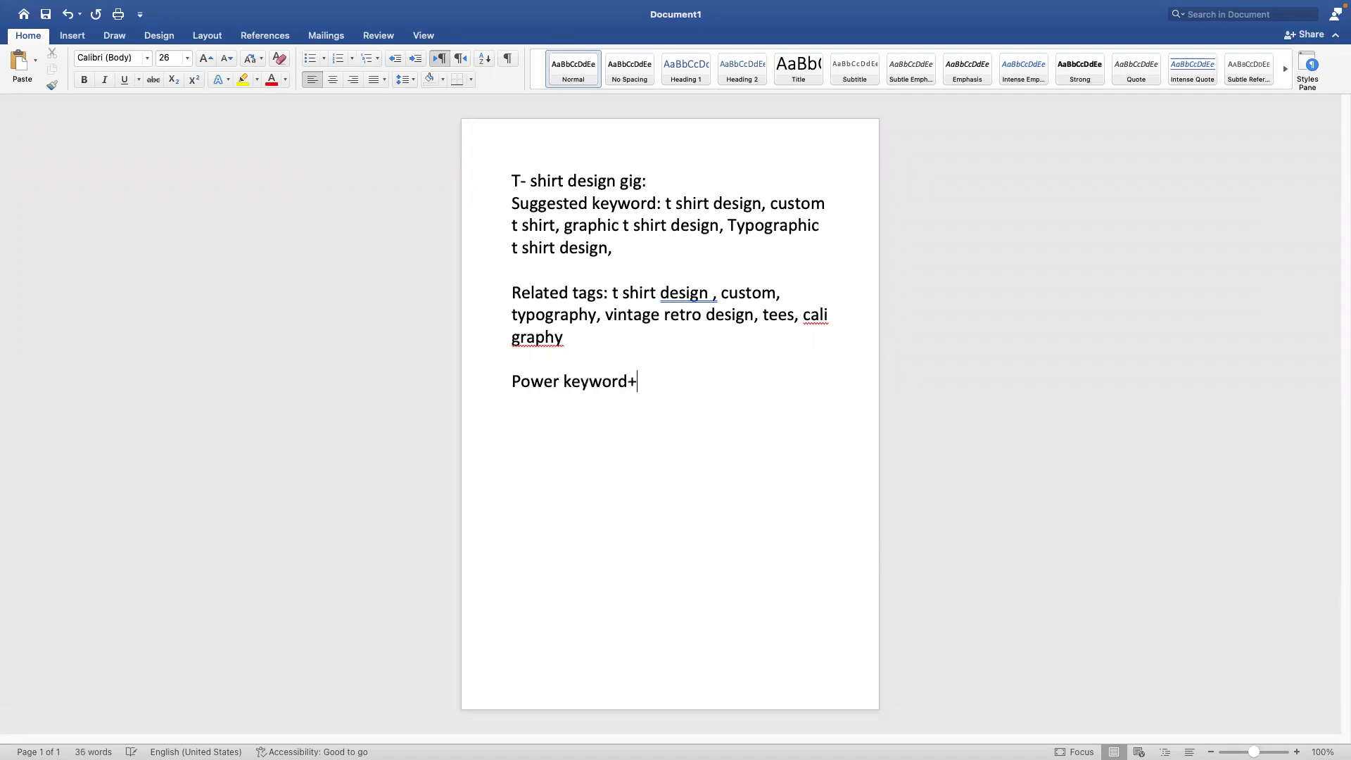
pyautogui.write('keyword+time')
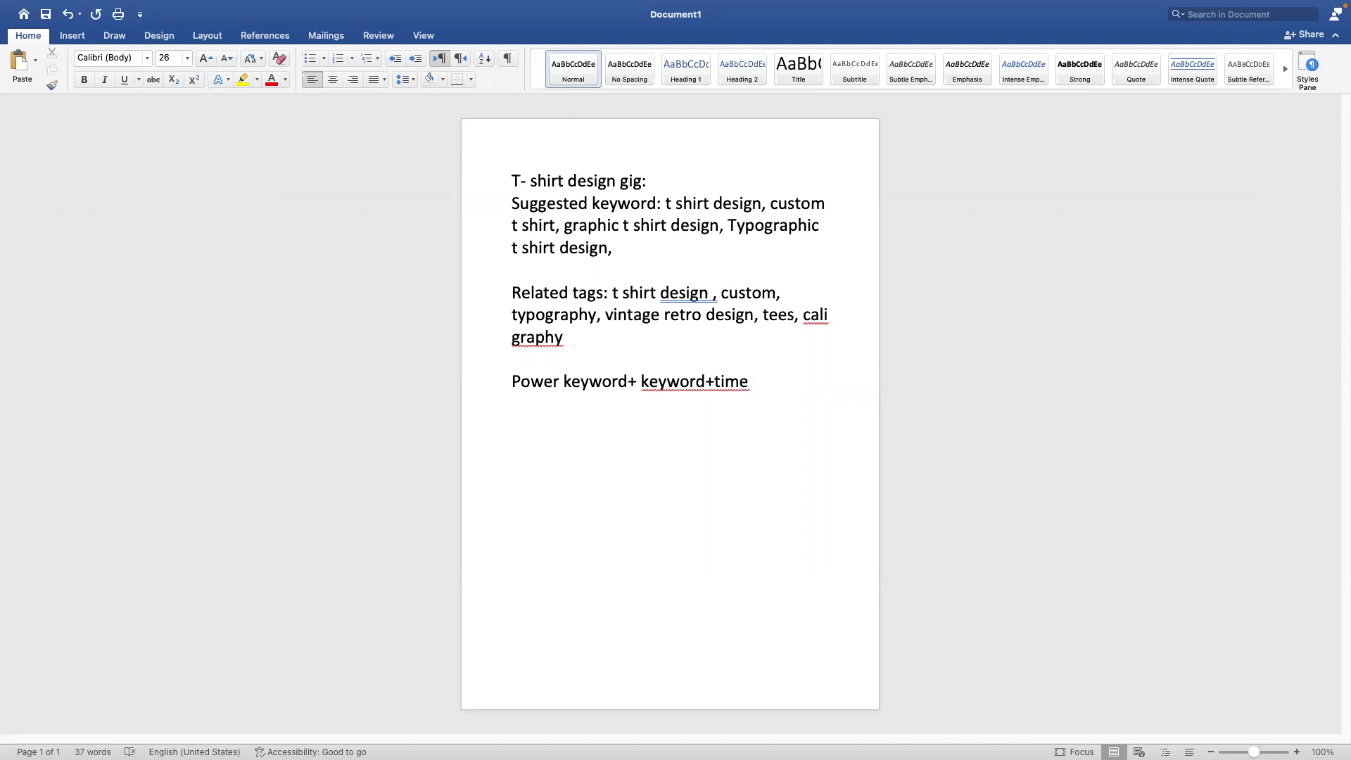
pyautogui.click(512, 383)
pyautogui.write('Title')
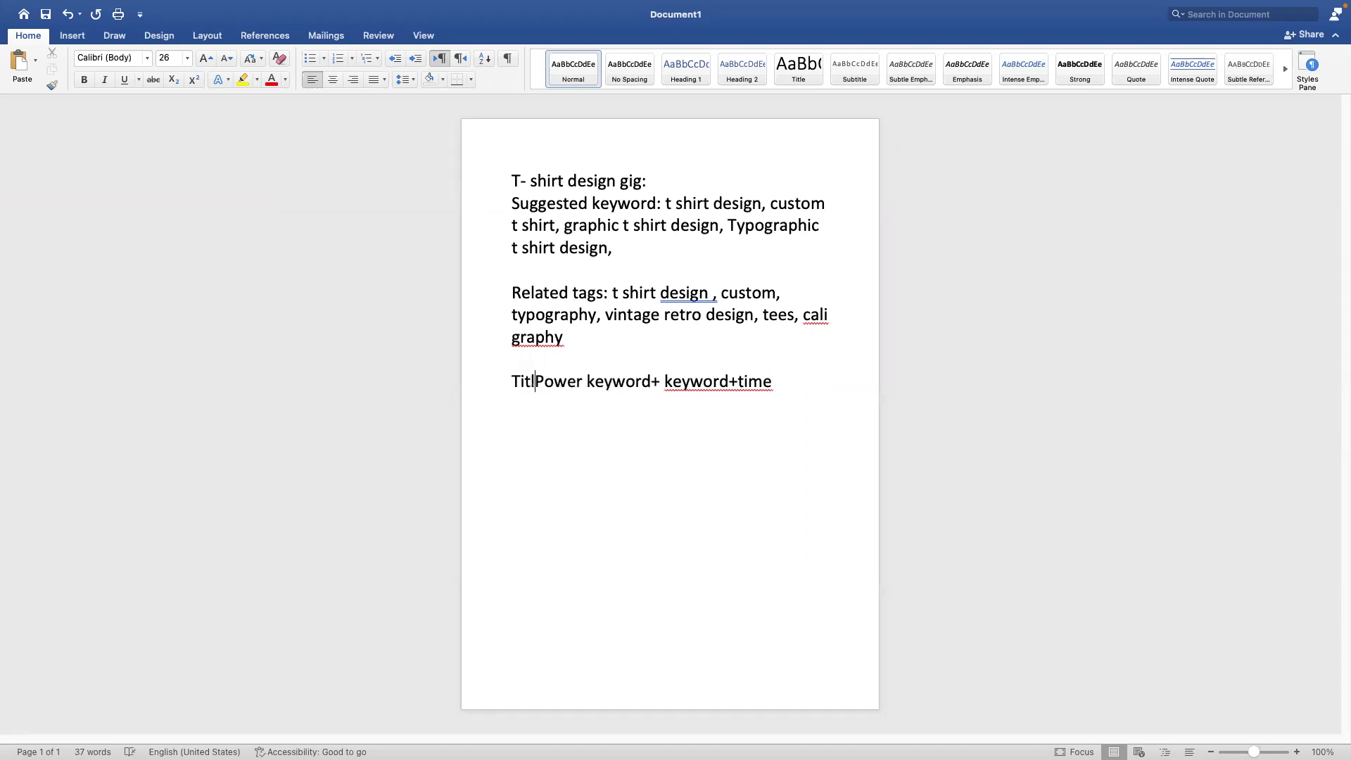
pyautogui.write(':')
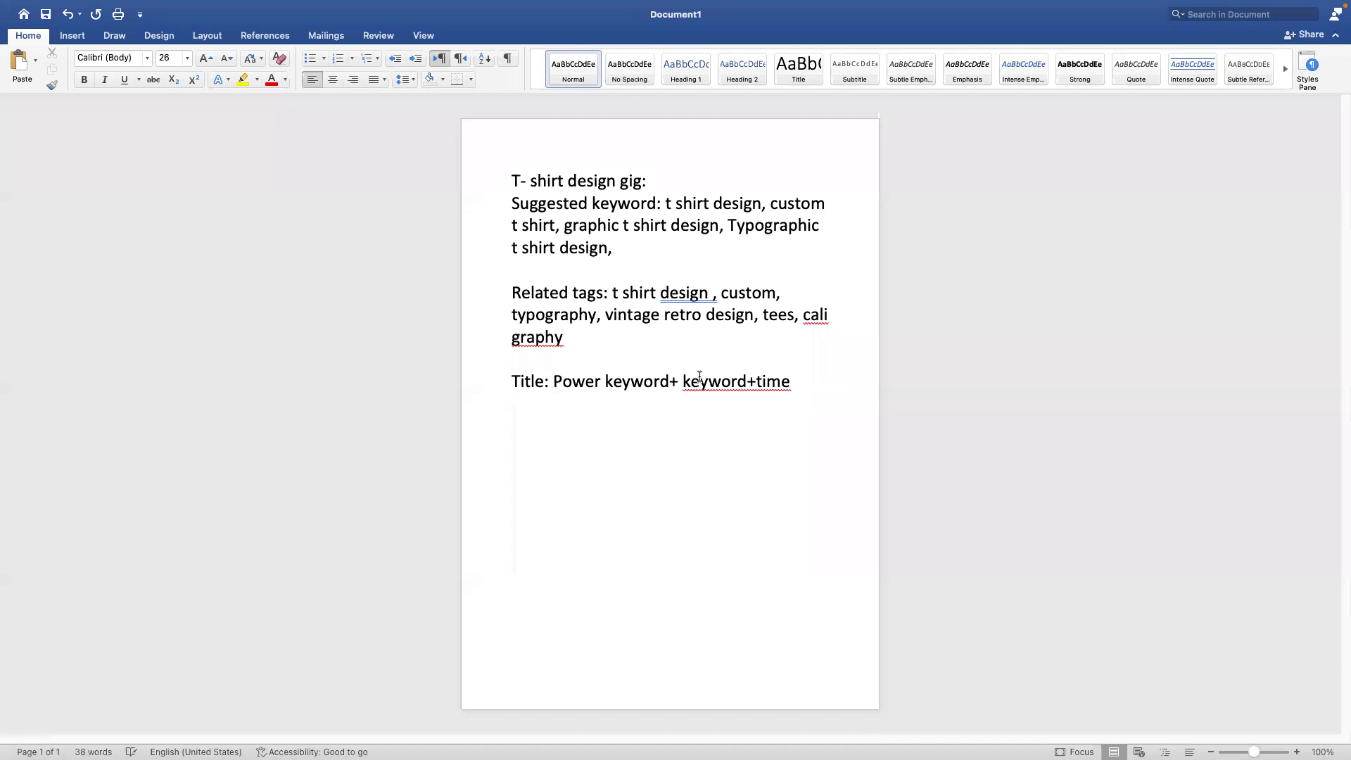
pyautogui.click(762, 382)
pyautogui.click(801, 382)
# Add a line under the title formula reading "Power keyword: professional, unique, best, perfect"
pyautogui.press('Return')
pyautogui.write('powet')
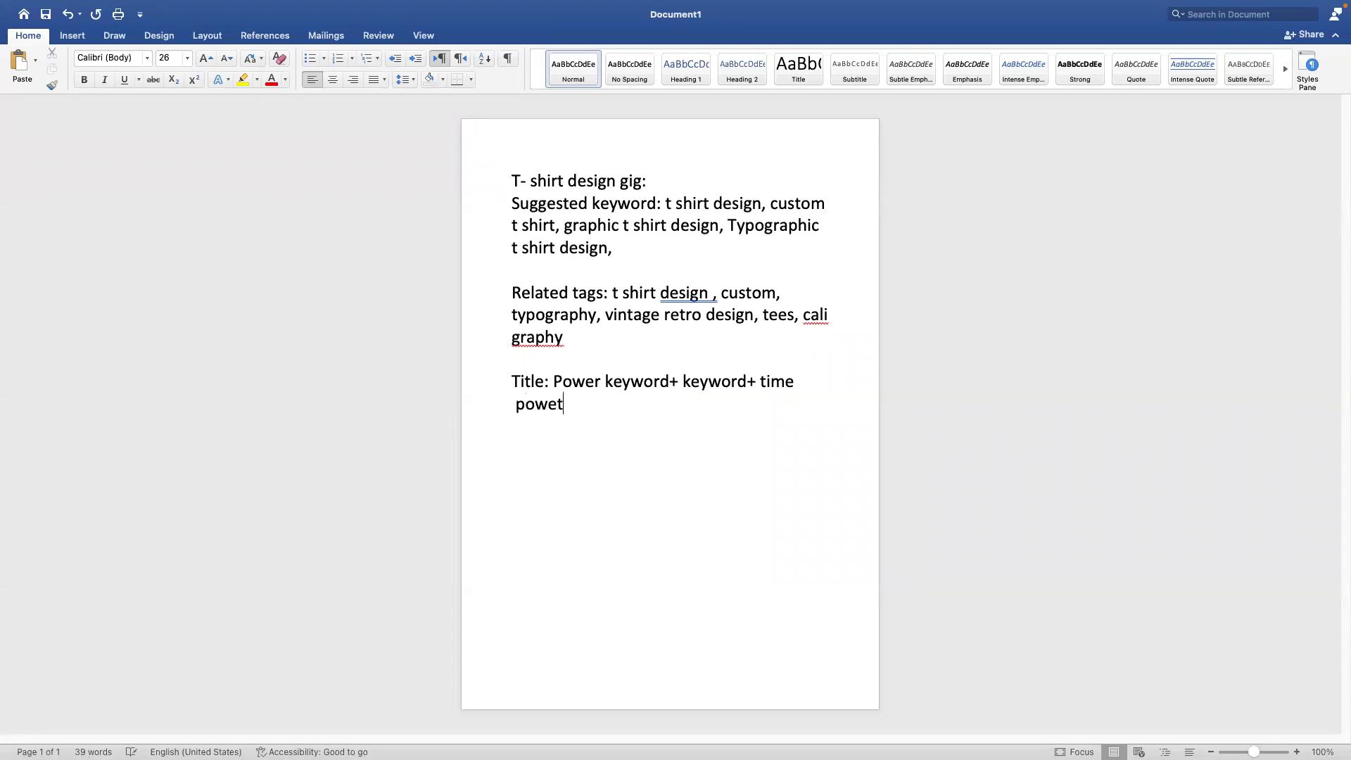
pyautogui.press('BackSpace')
pyautogui.write('r keyword: ')
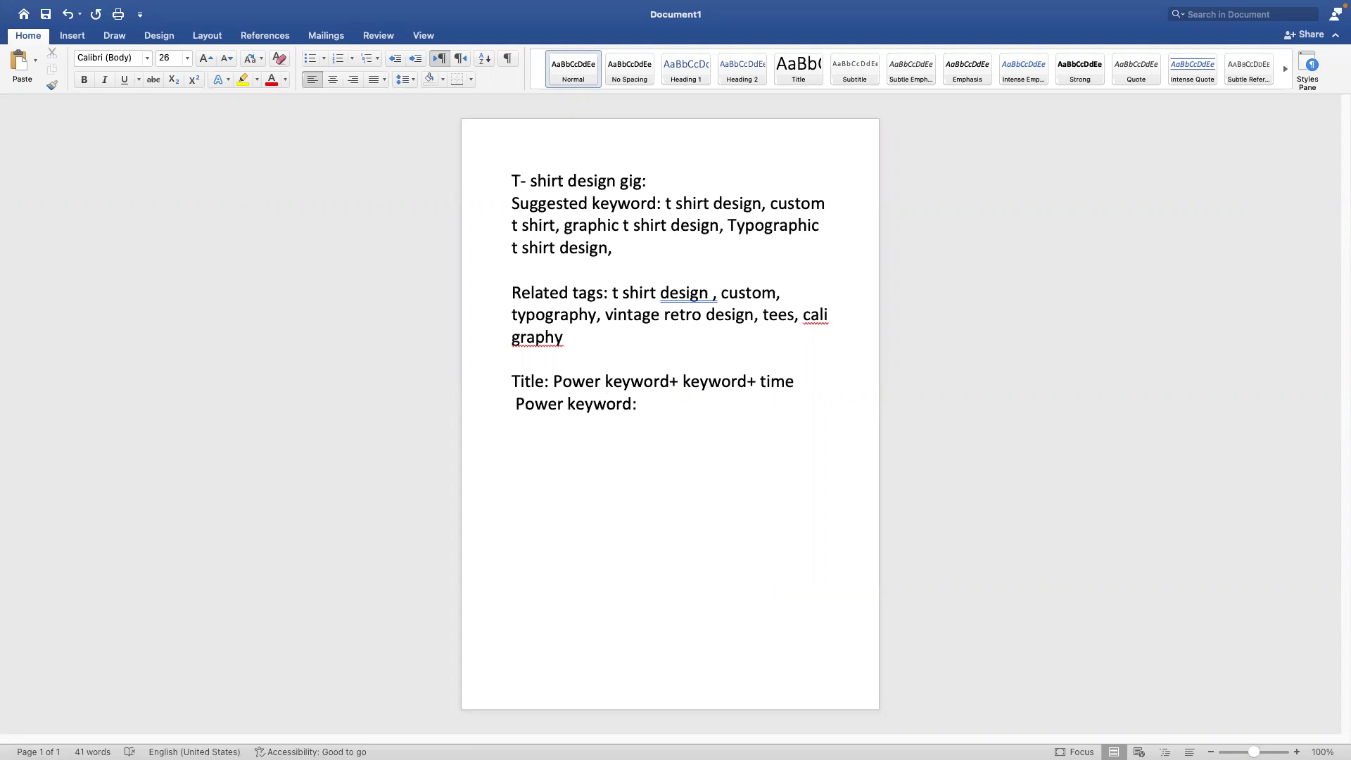
pyautogui.write('professional')
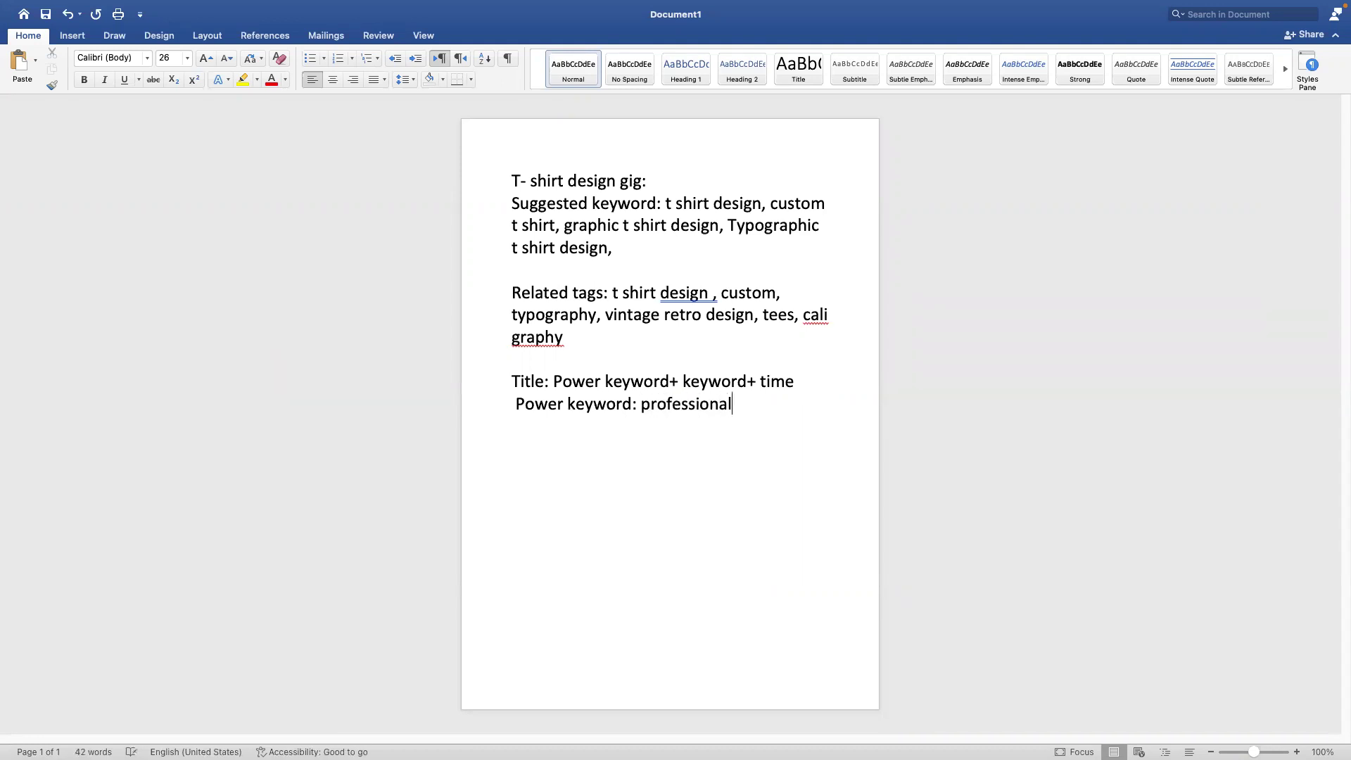
pyautogui.write(', unique, best, perfect')
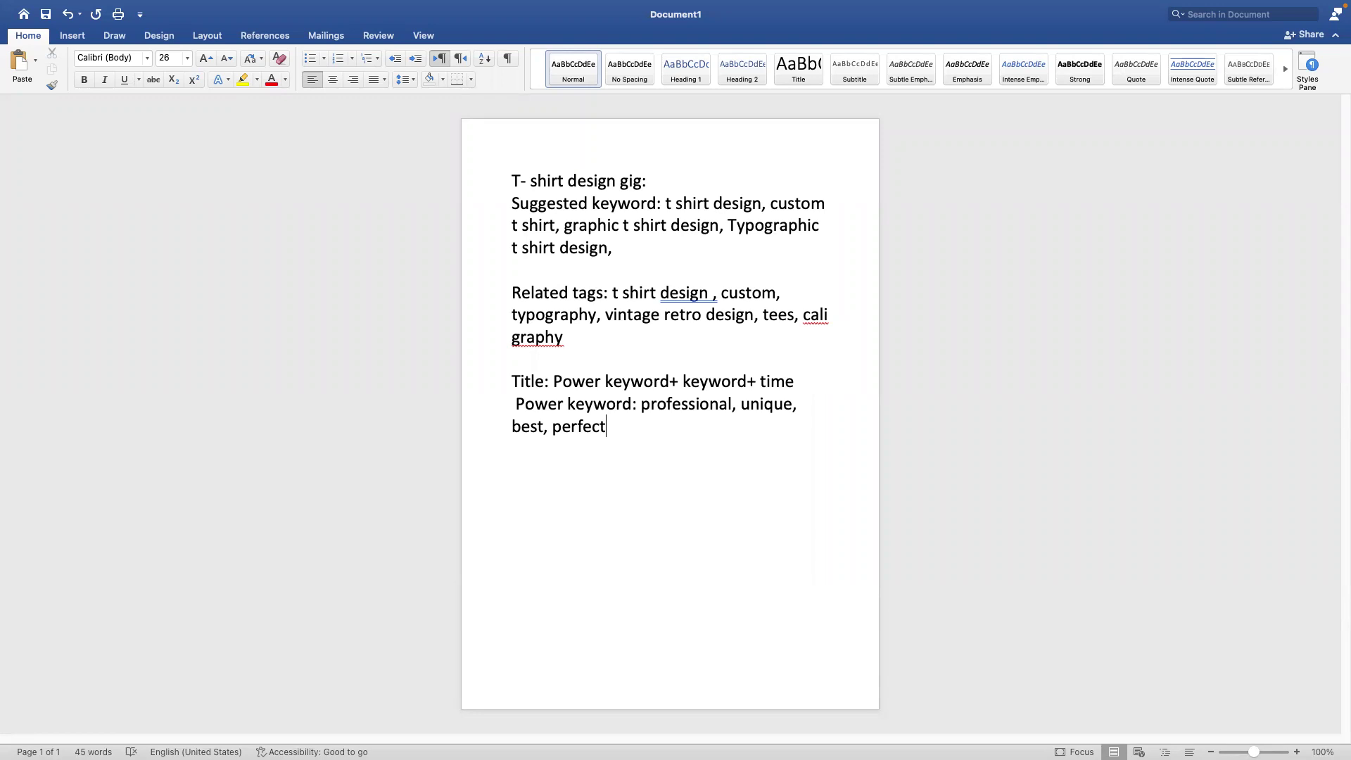
# Write the sample title "I will do professional typographic t shirt design in 24 hours" and select its phrase "typographic t shirt design"
pyautogui.press('Return')
pyautogui.write('I will do professional ty')
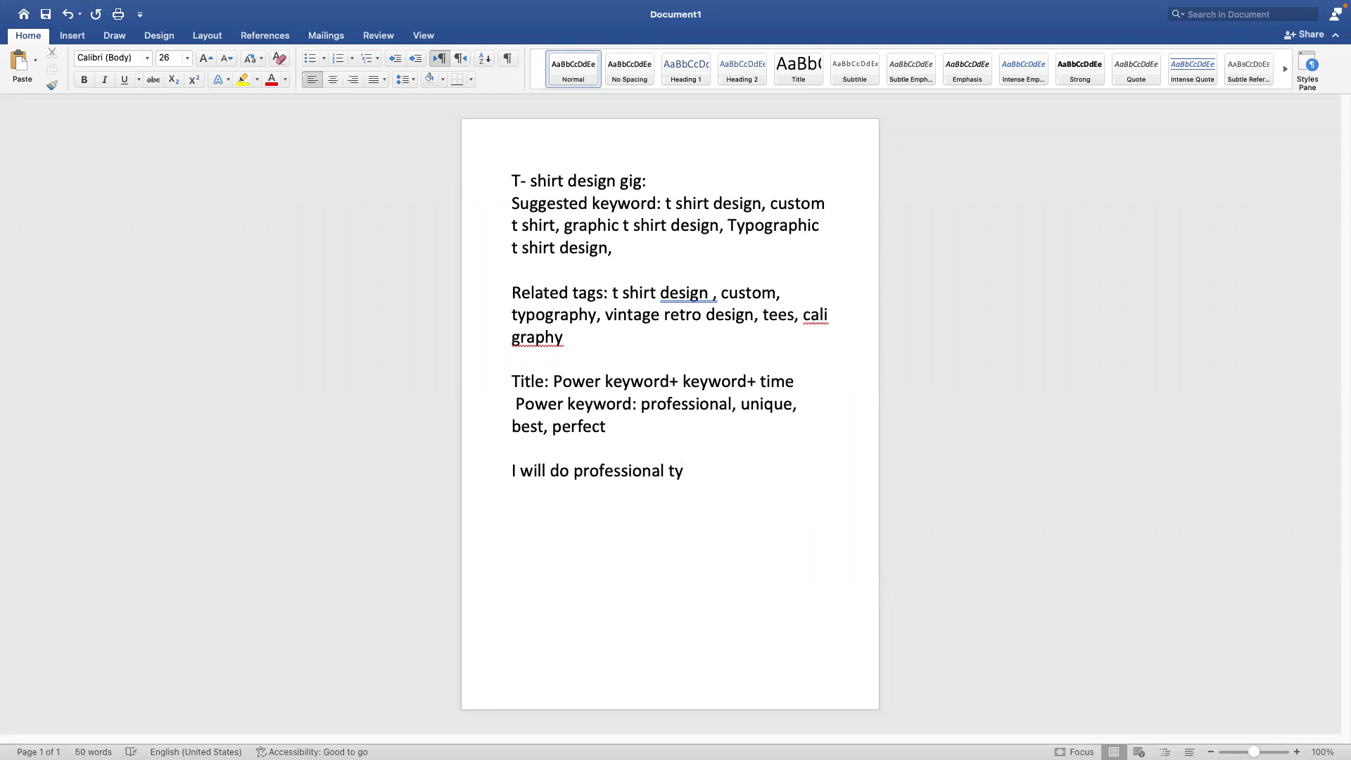
pyautogui.write('pographic t shirtd')
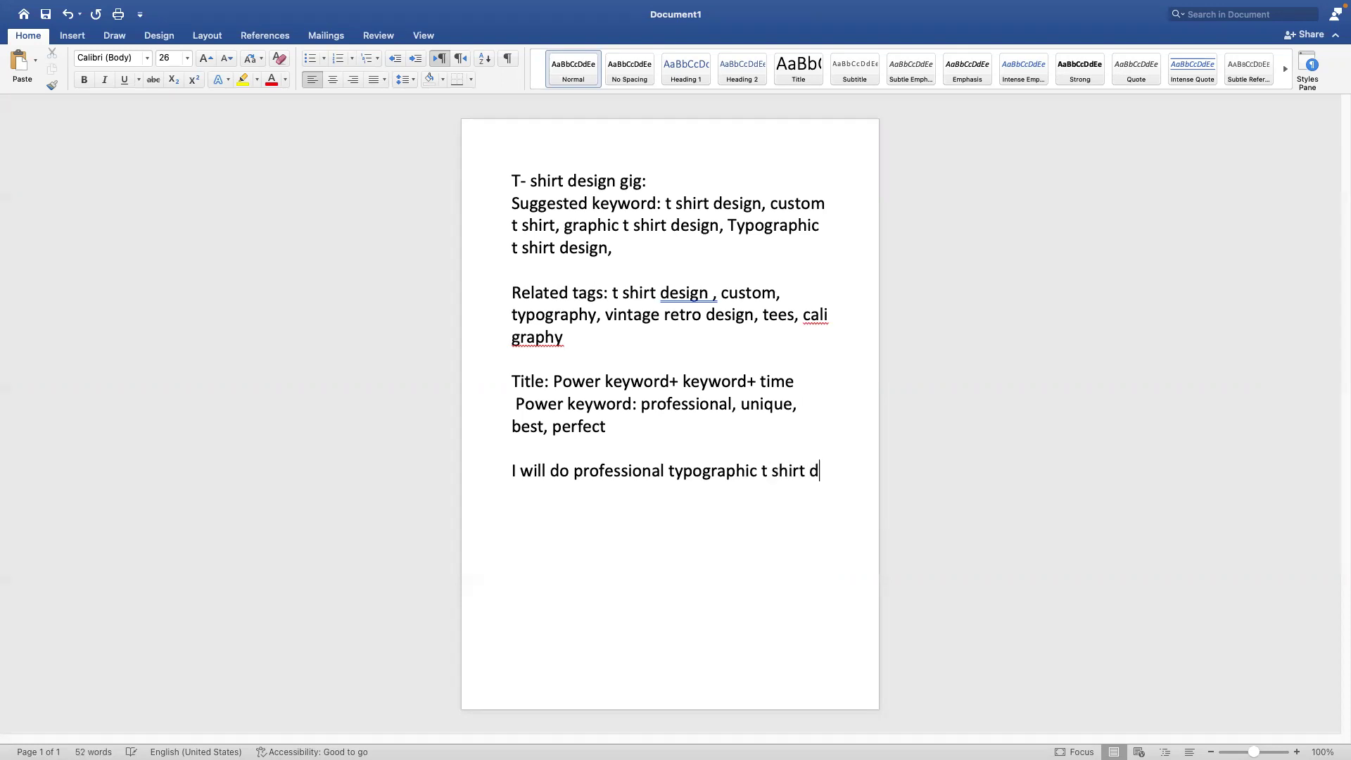
pyautogui.write('esign in')
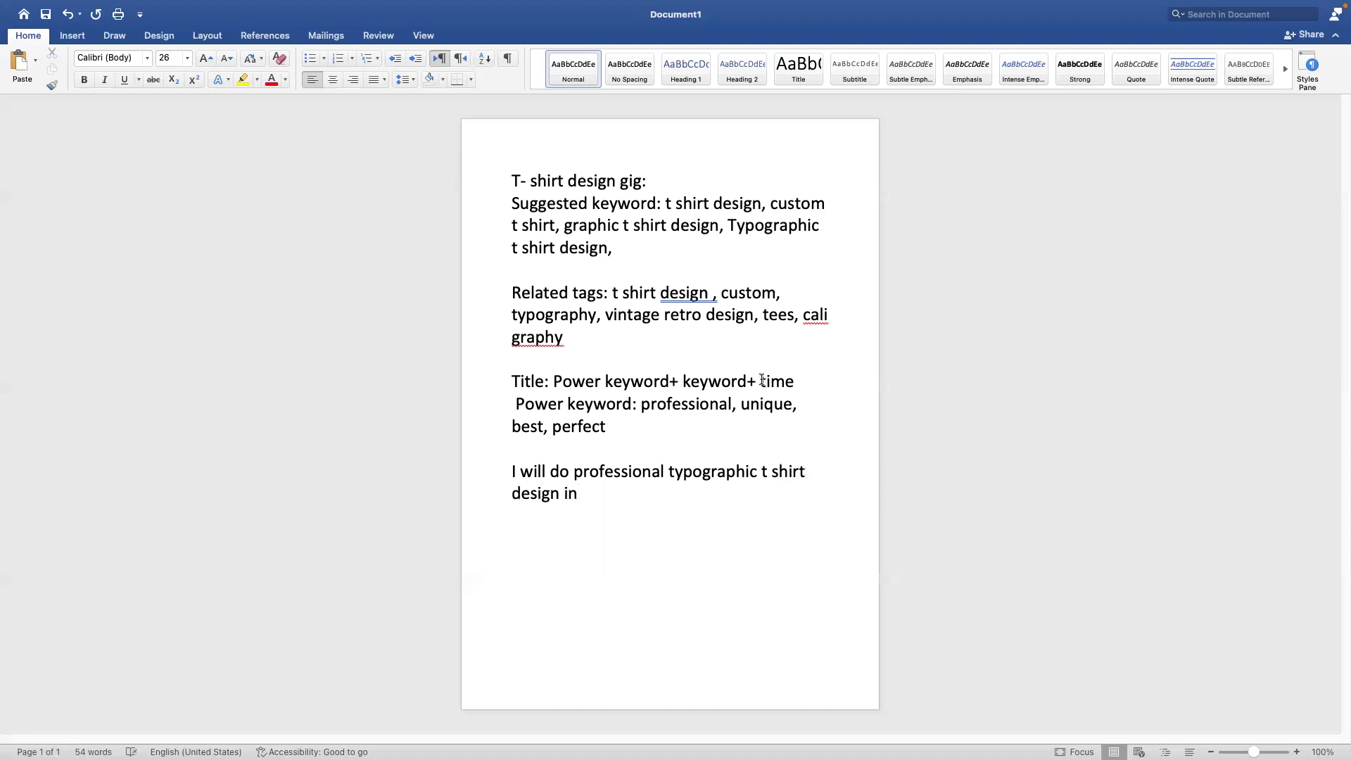
pyautogui.write('24 hours')
pyautogui.click(584, 496)
pyautogui.moveTo(574, 473); pyautogui.dragTo(663, 478)
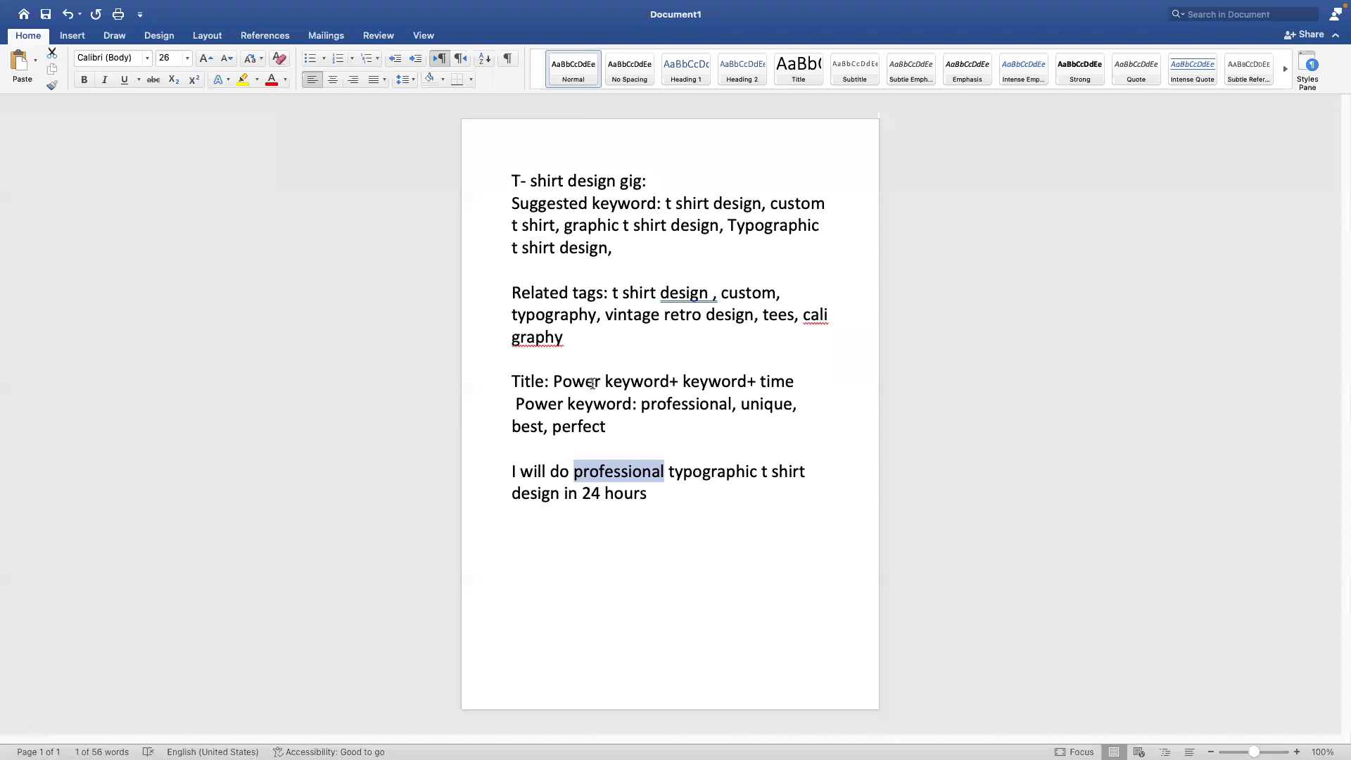
pyautogui.moveTo(668, 472); pyautogui.dragTo(560, 492)
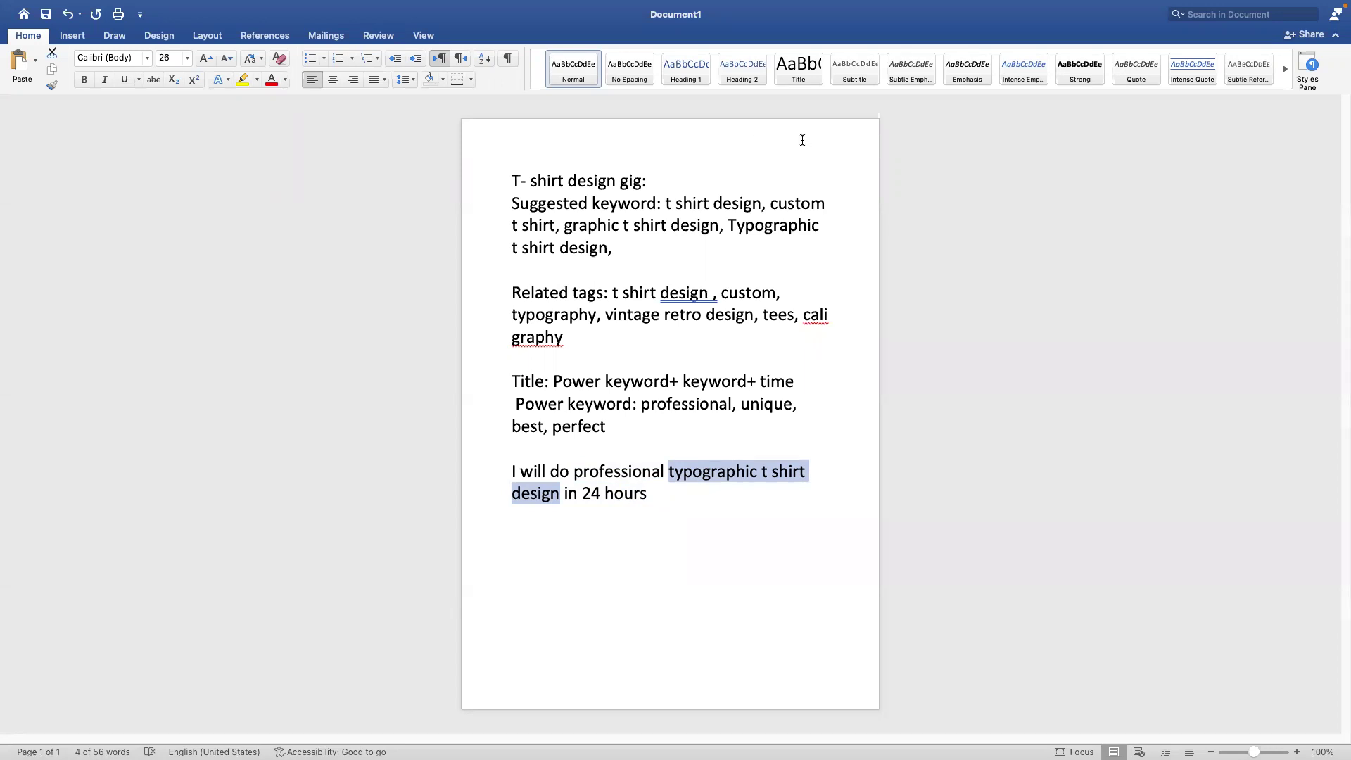
# Switch to Chrome and filter the "custom t-shirt design" results to Express 24H delivery and online sellers
pyautogui.press('super+Tab')
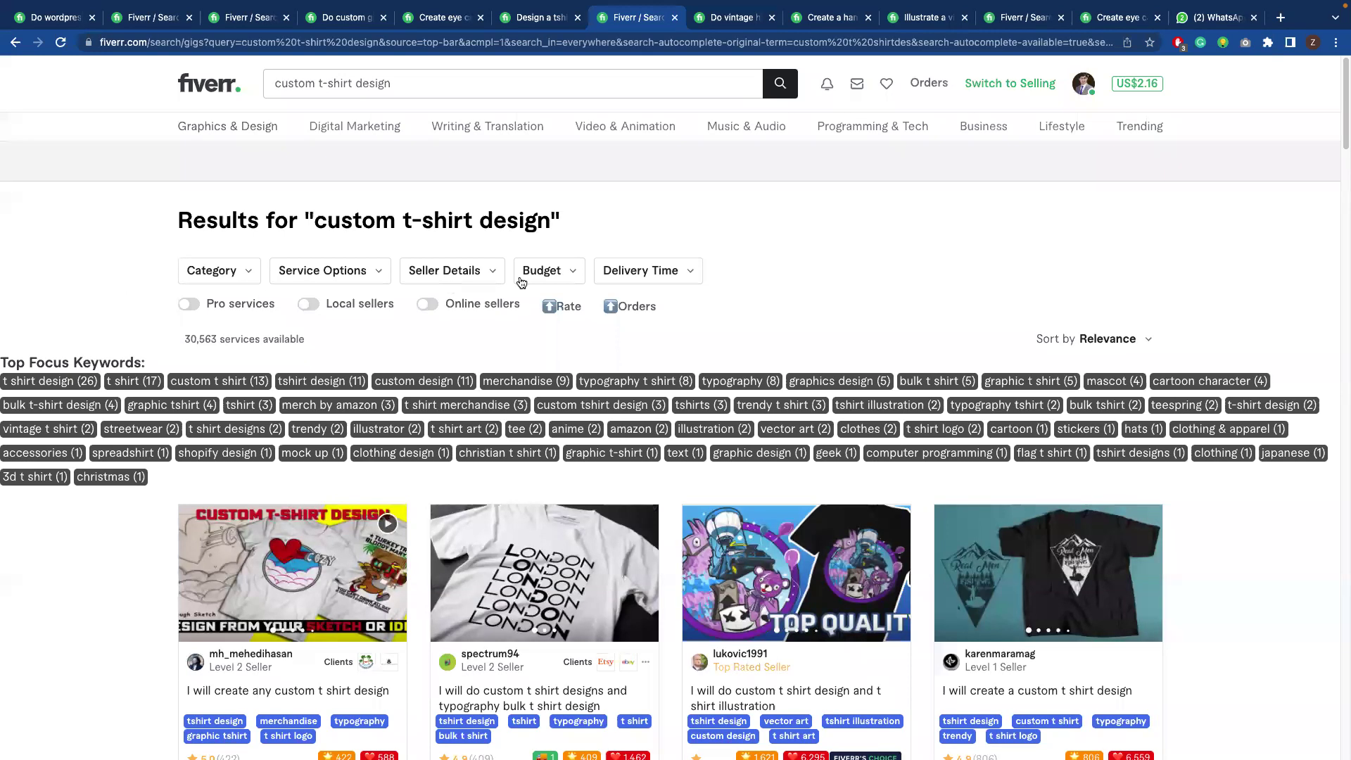
pyautogui.click(651, 273)
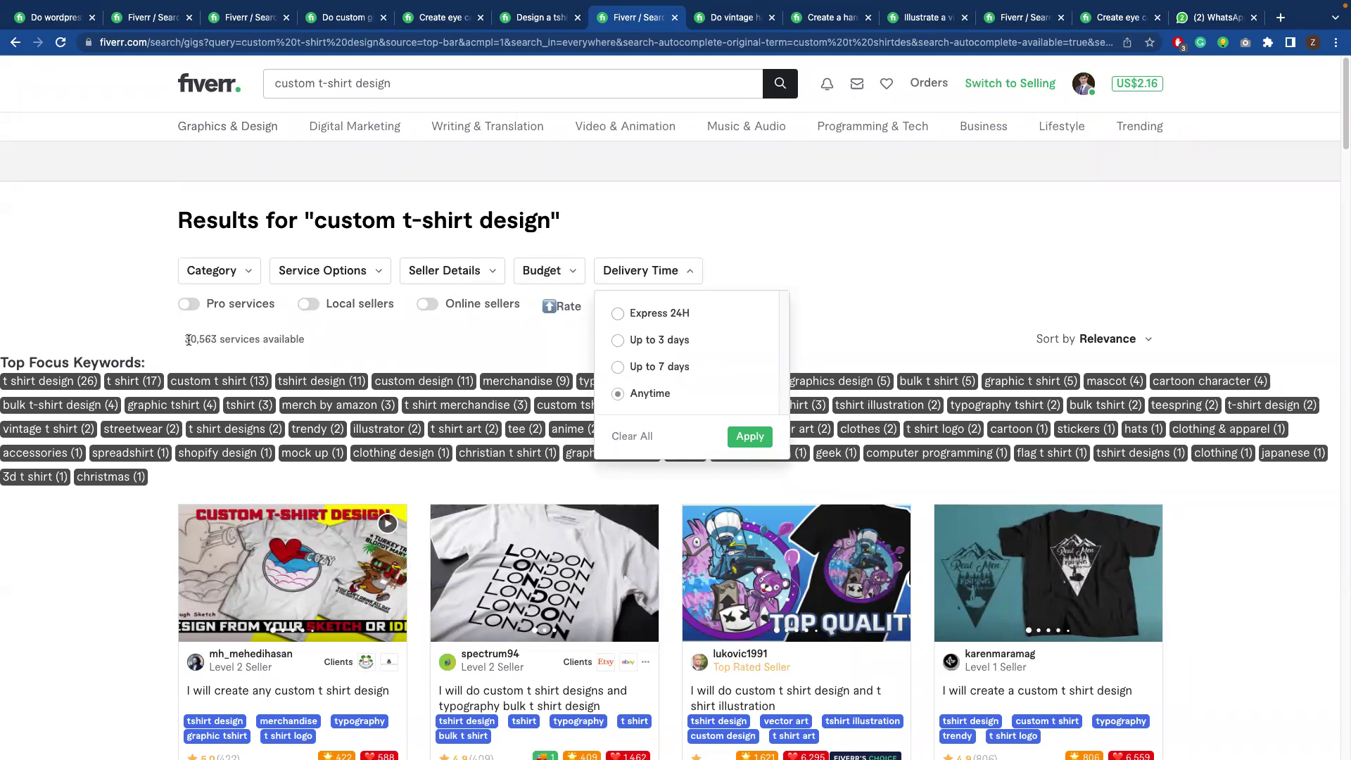
pyautogui.click(617, 318)
pyautogui.click(740, 437)
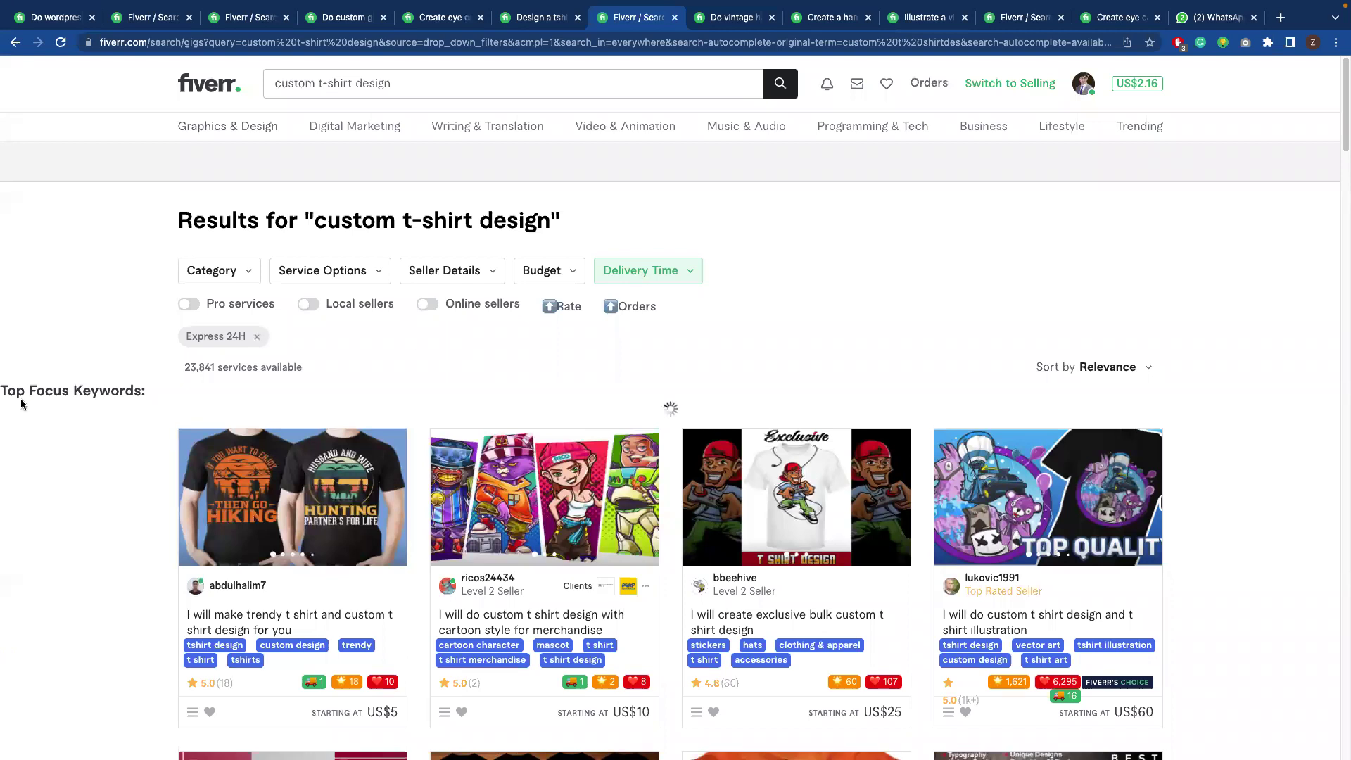
pyautogui.moveTo(187, 368); pyautogui.dragTo(216, 367)
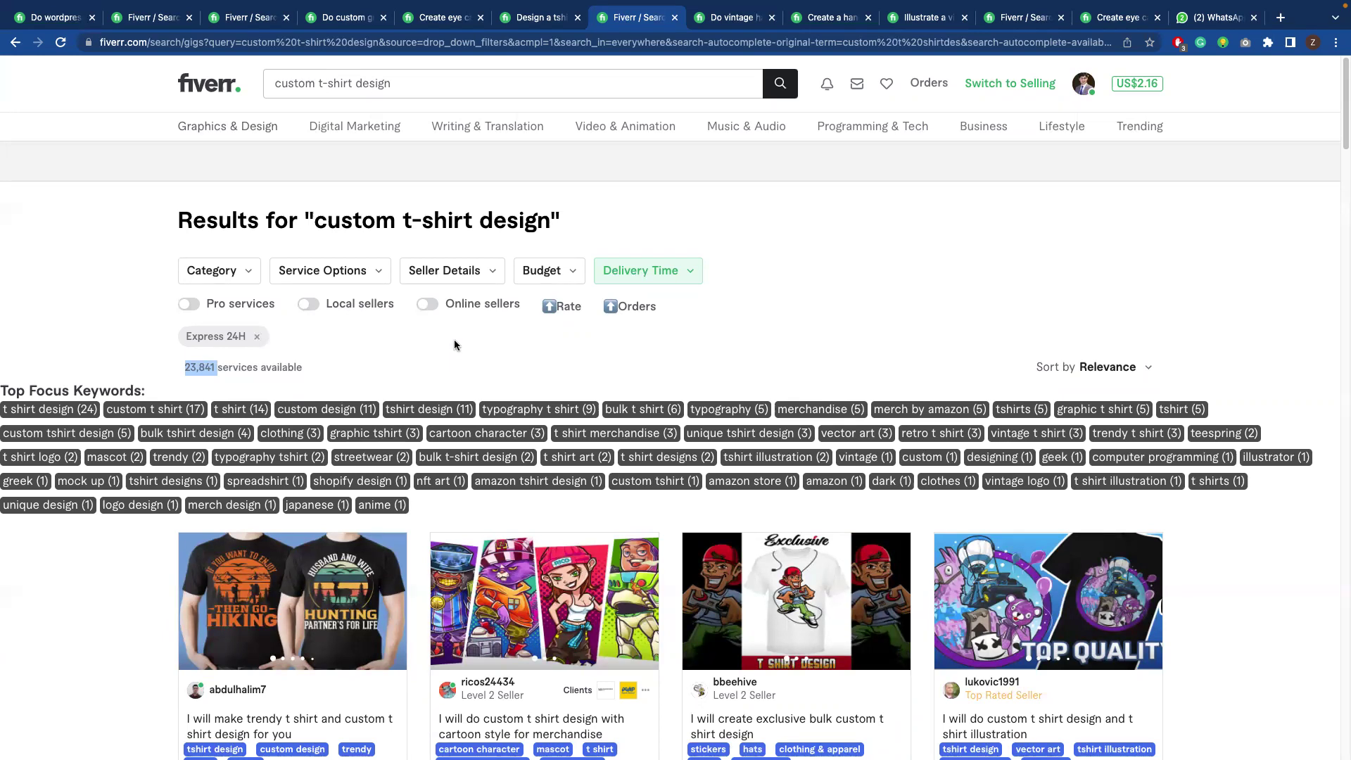
pyautogui.click(425, 304)
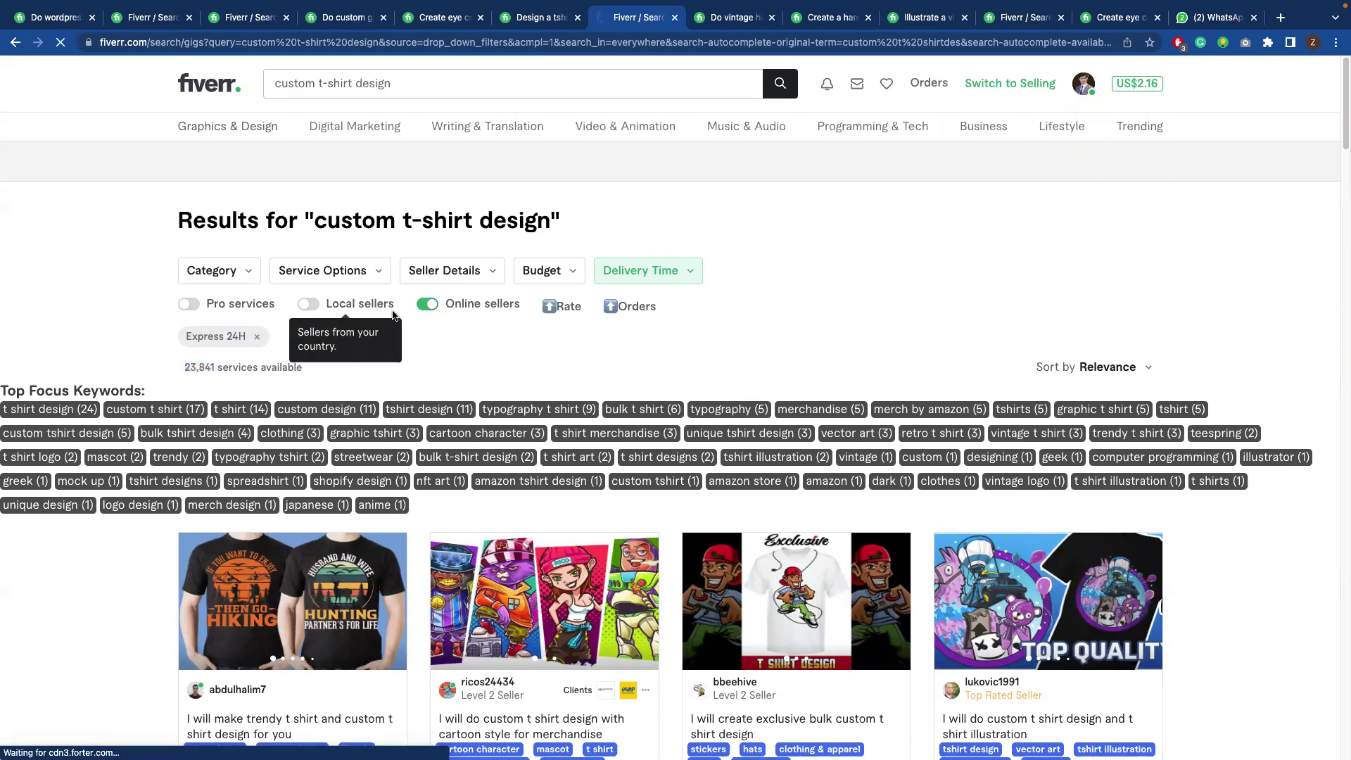
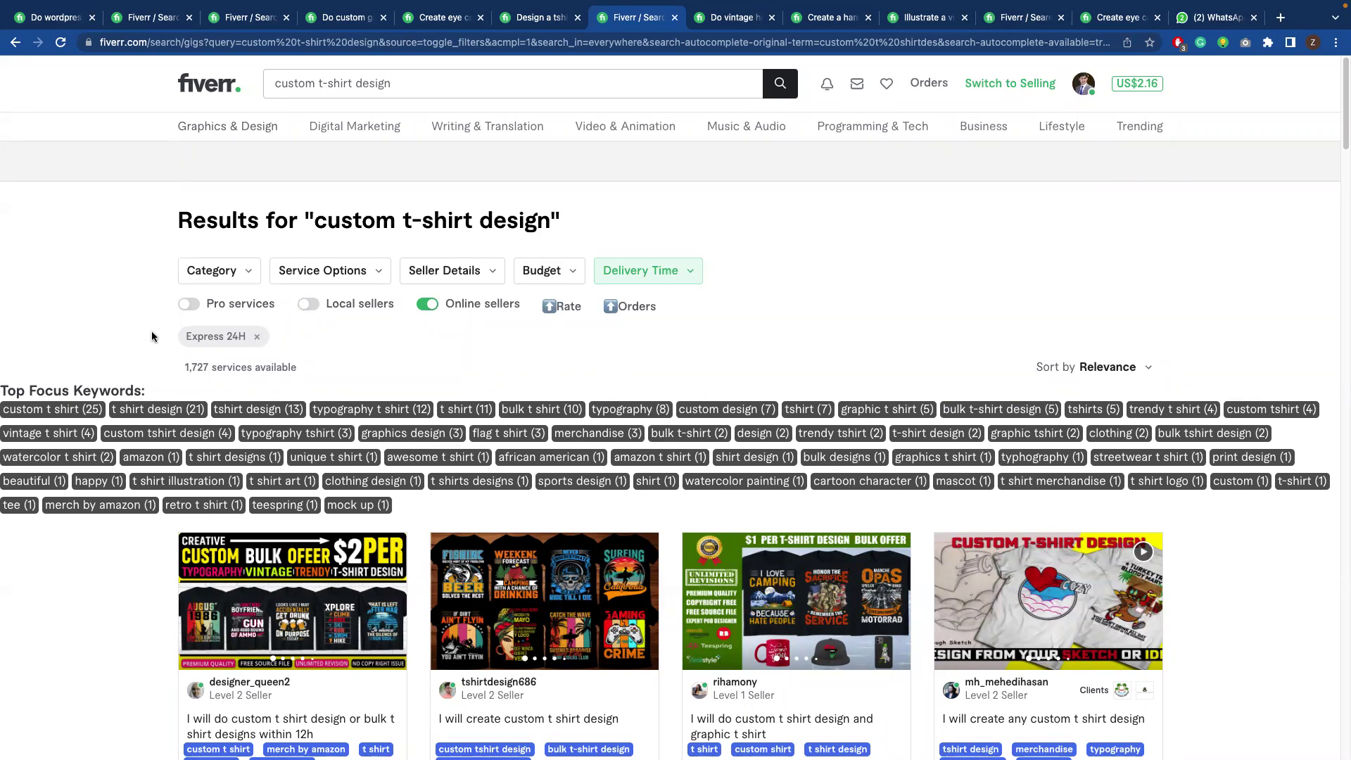
# Switch to Word and review the sample gig title, placing the cursor at its end
pyautogui.press('super+Tab')
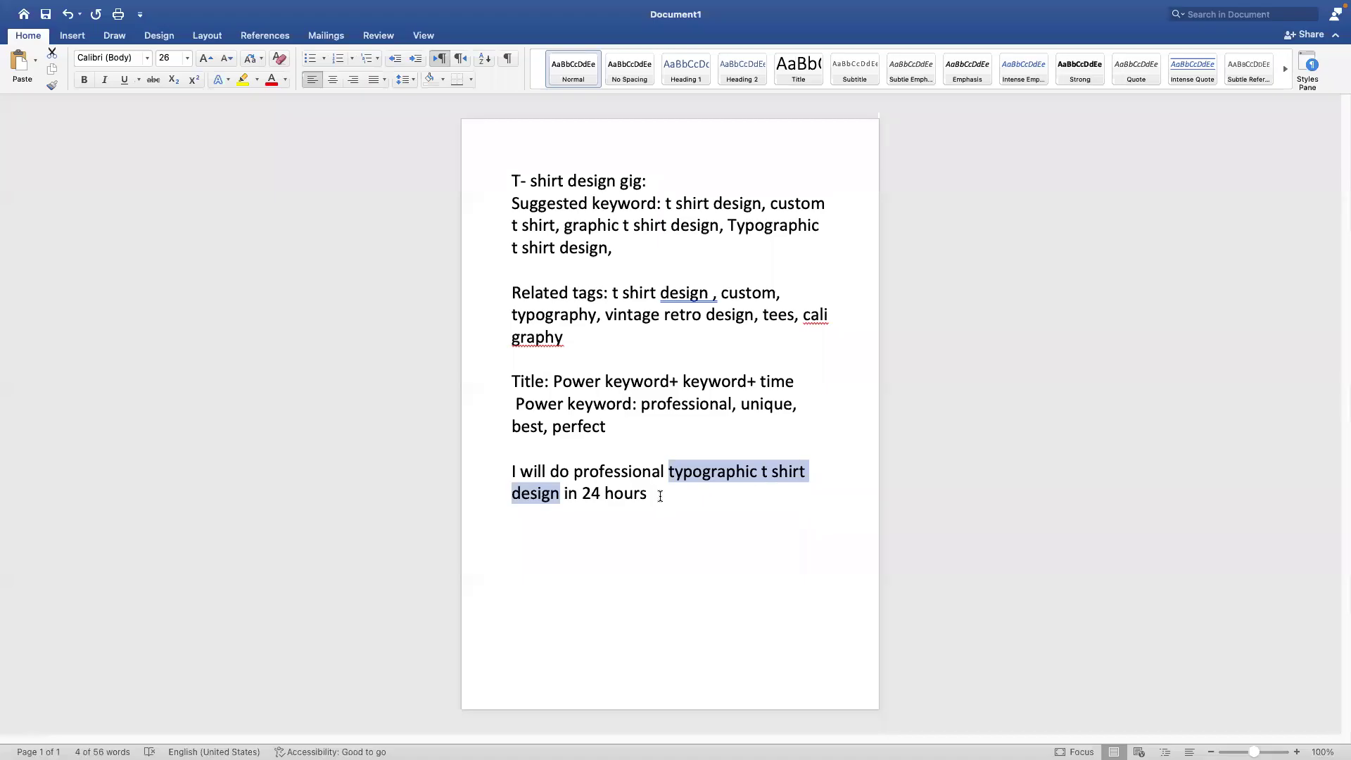
pyautogui.click(658, 495)
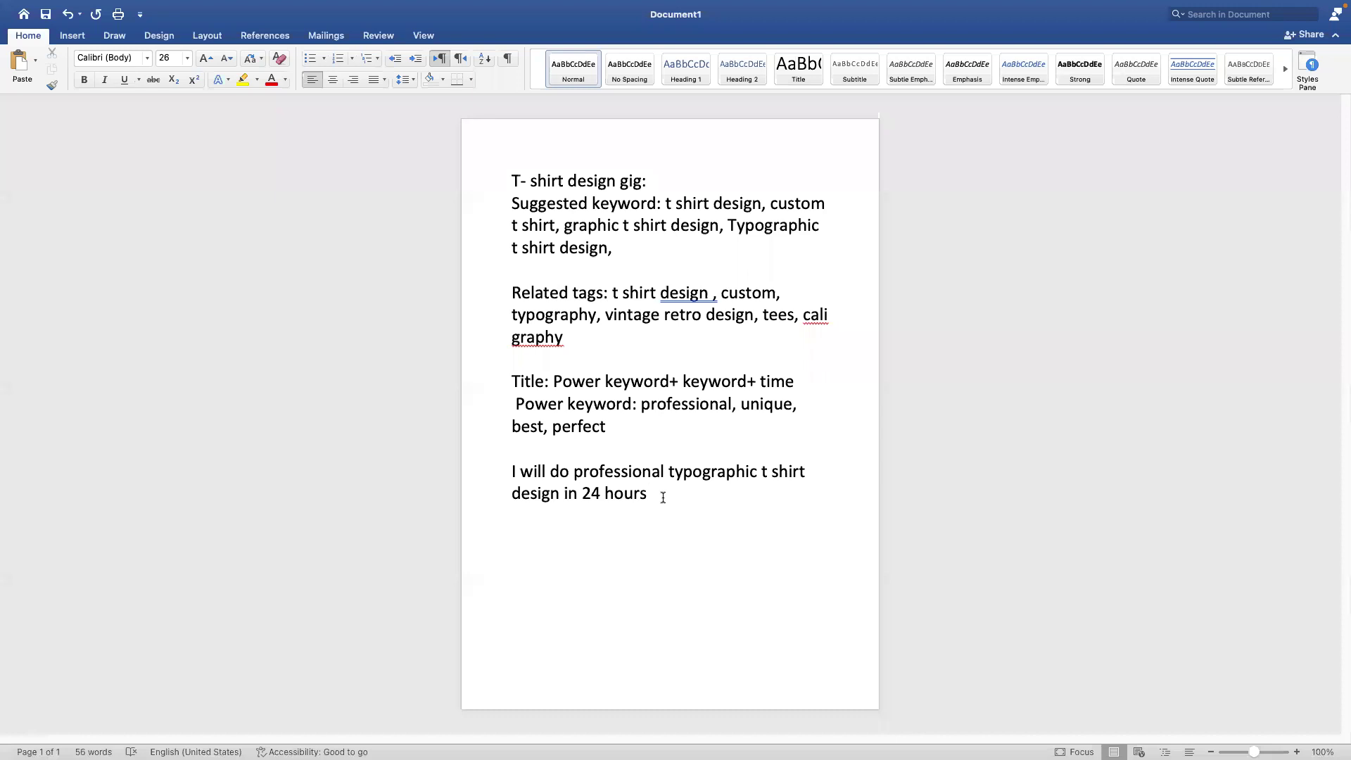
# Switch back to Chrome and examine the top focus keywords and gigs in the filtered results
pyautogui.press('super+Tab')
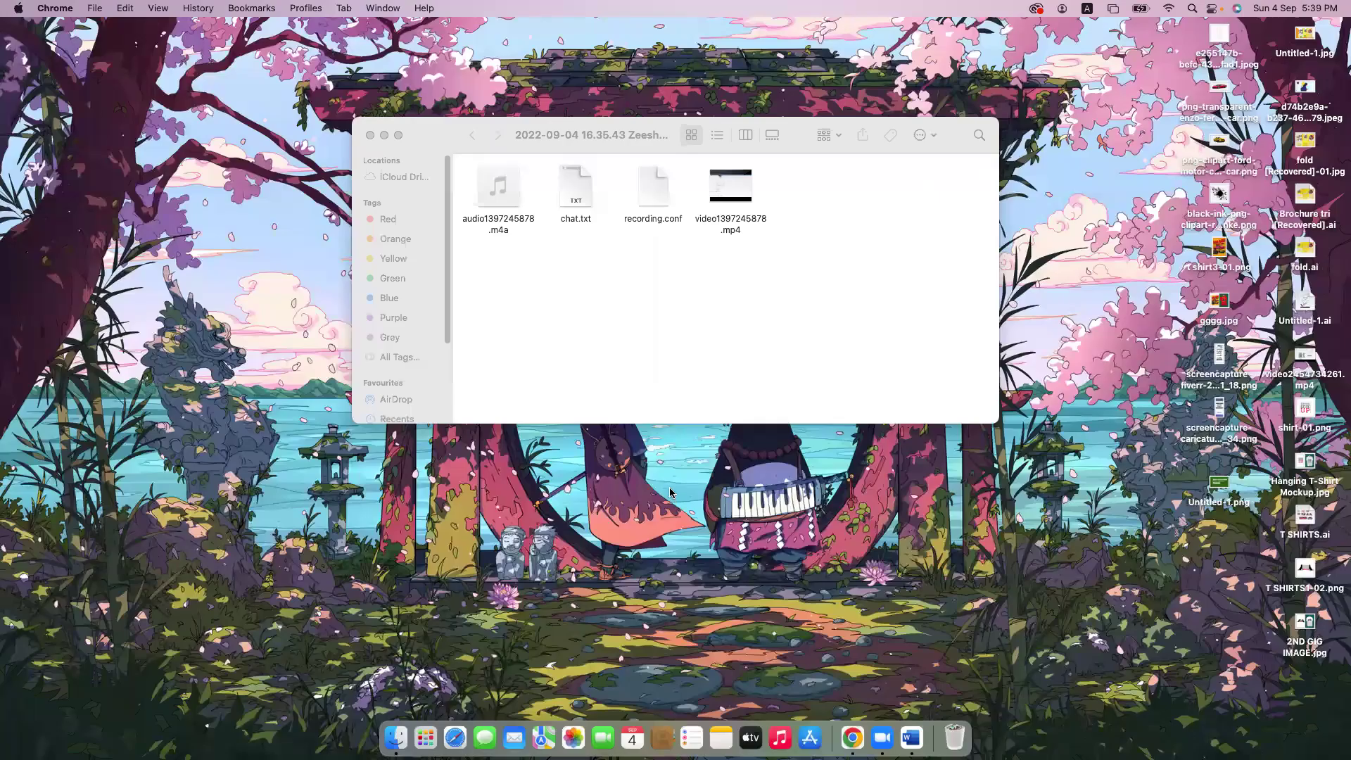
pyautogui.click(845, 722)
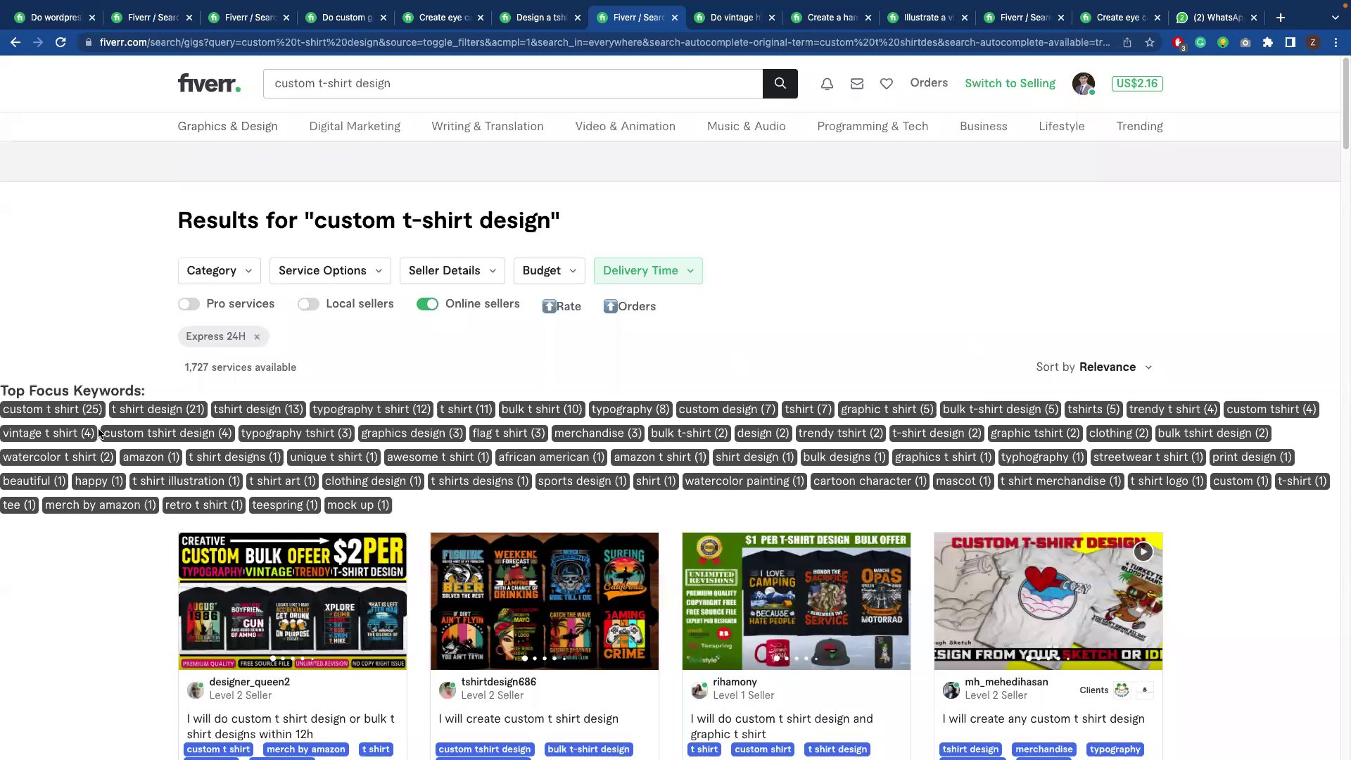
pyautogui.scroll(-1, 99, 431)
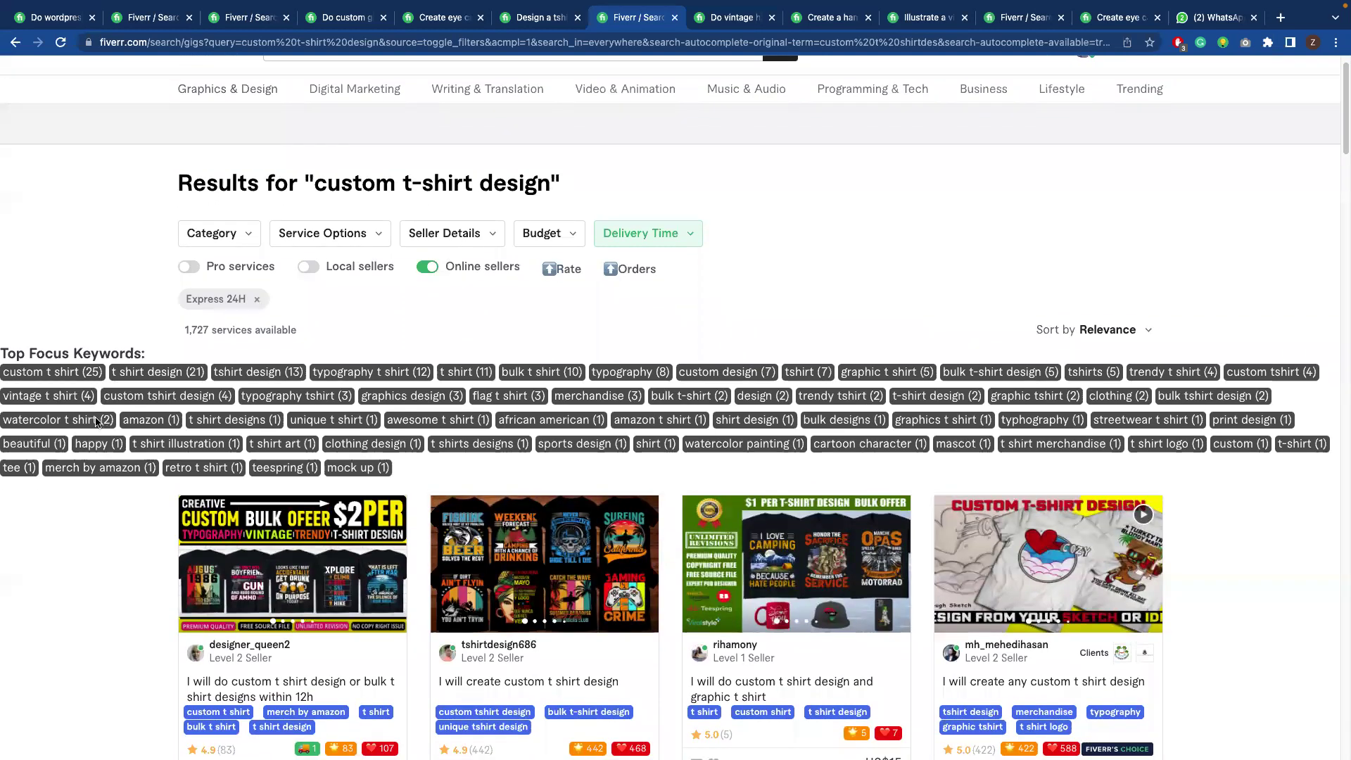
pyautogui.scroll(-1, 98, 421)
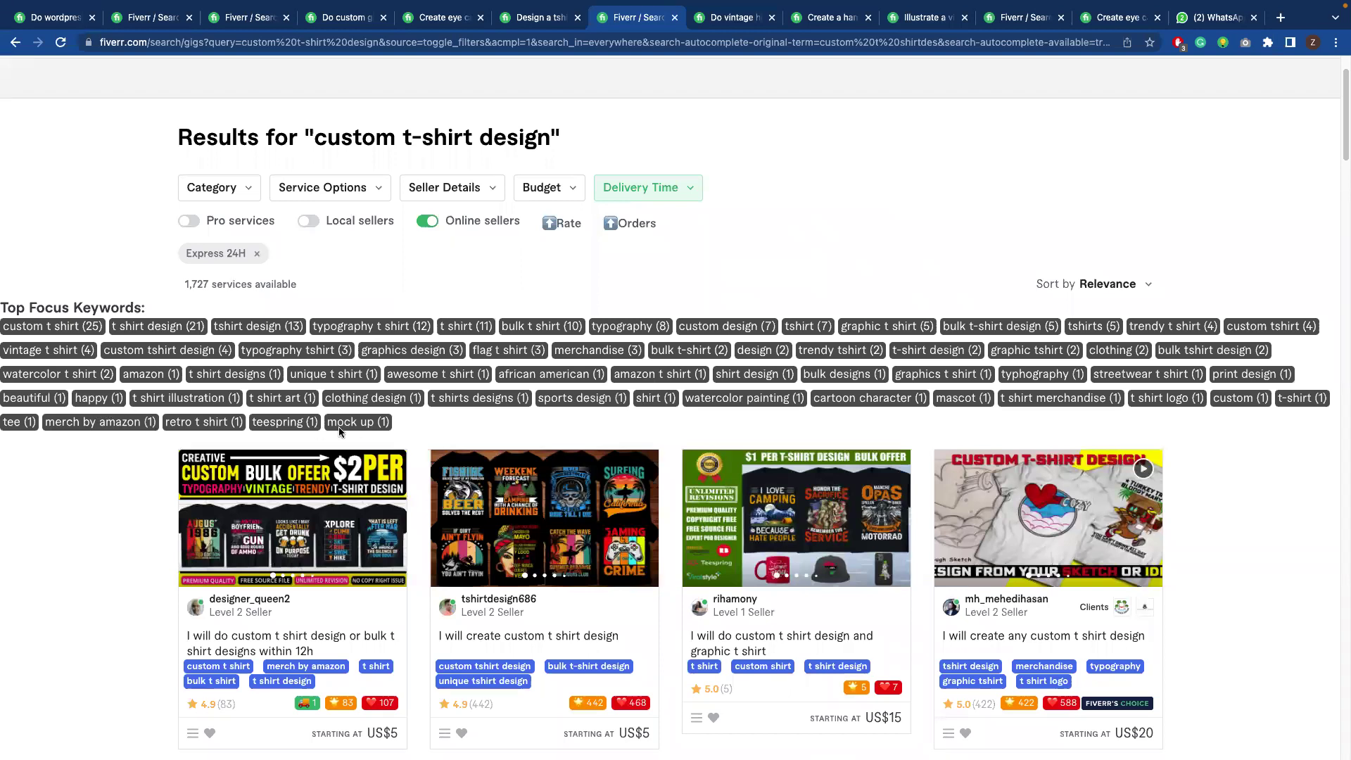
pyautogui.scroll(2, 252, 330)
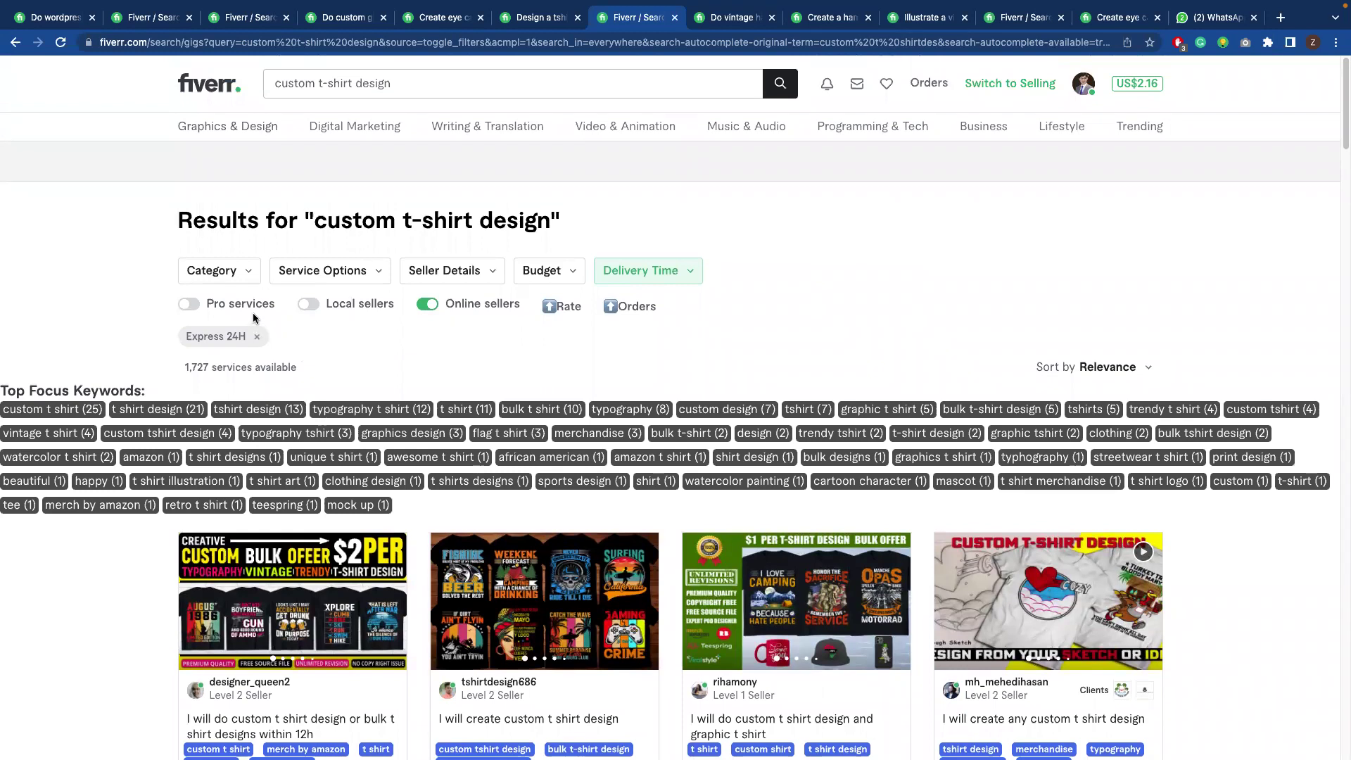
# Check the Fiverr Quick View extension's options and remove the extension from Chrome
pyautogui.click(1224, 44)
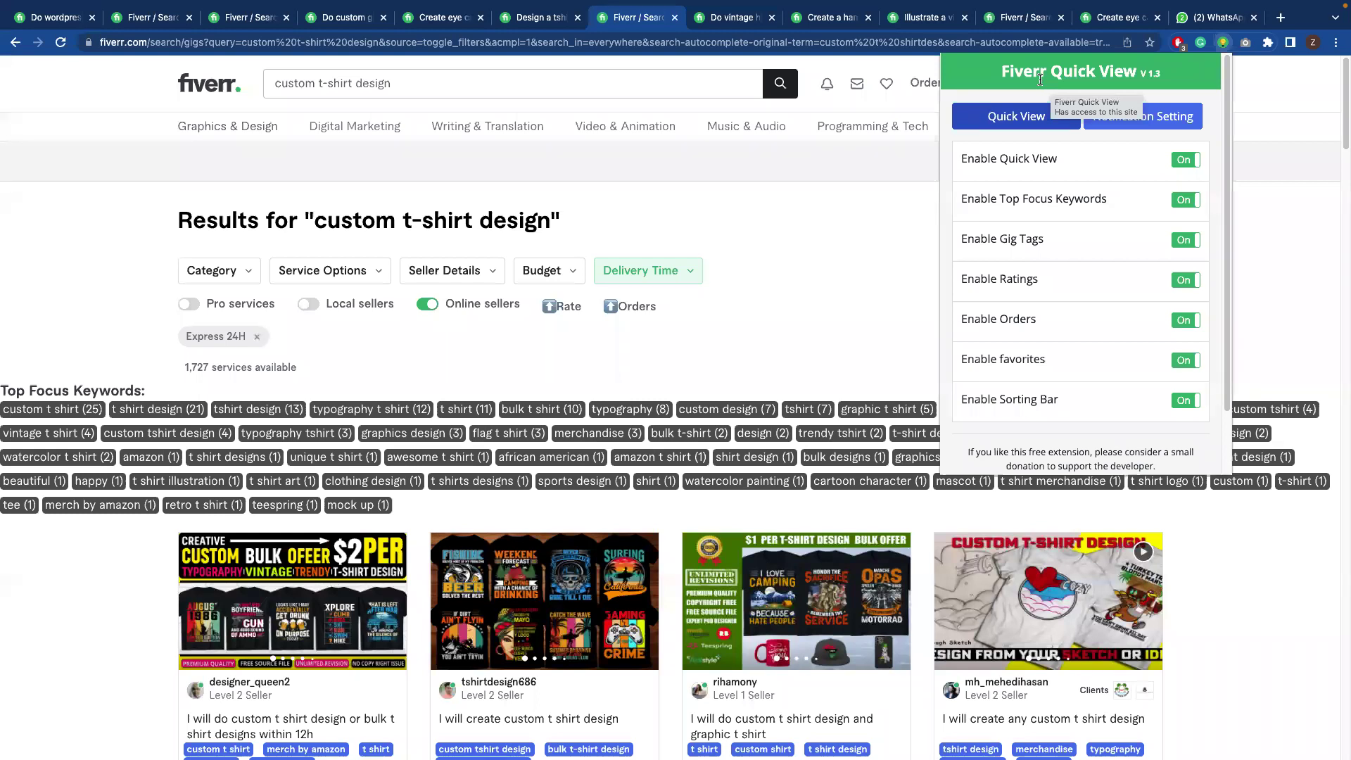
pyautogui.rightClick(1223, 42)
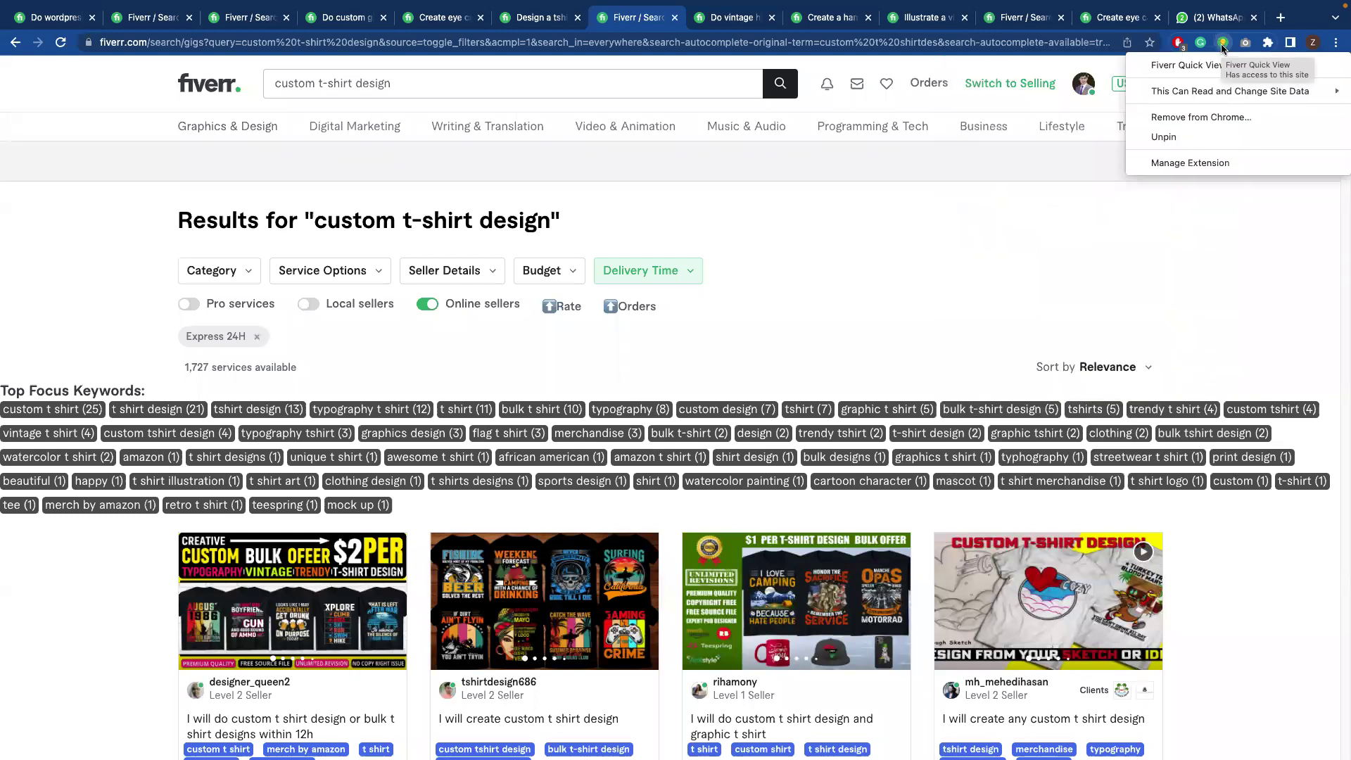
pyautogui.click(1189, 119)
pyautogui.click(1191, 146)
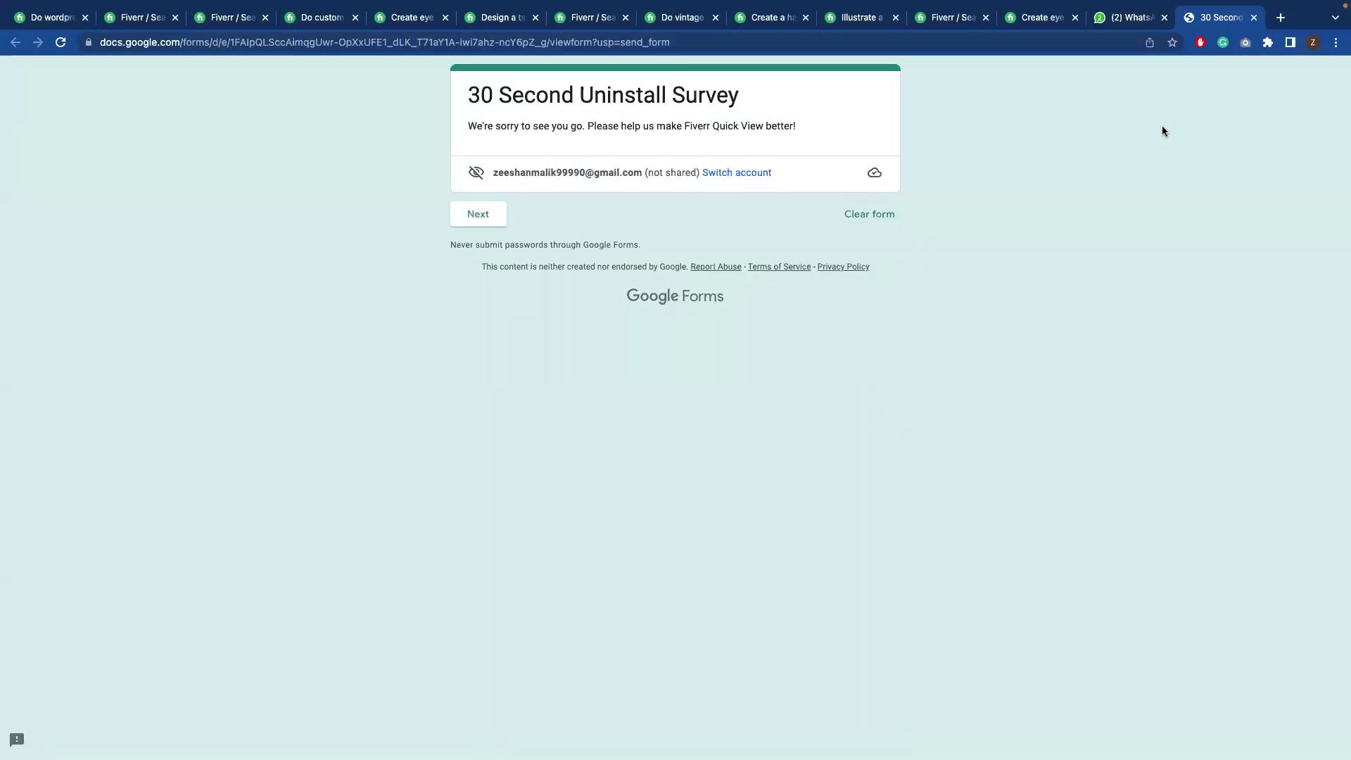
# Search Google in a new tab for "fiverr quick insht chrome extension" and open Fiverr Quick View's Chrome Web Store page
pyautogui.click(1281, 17)
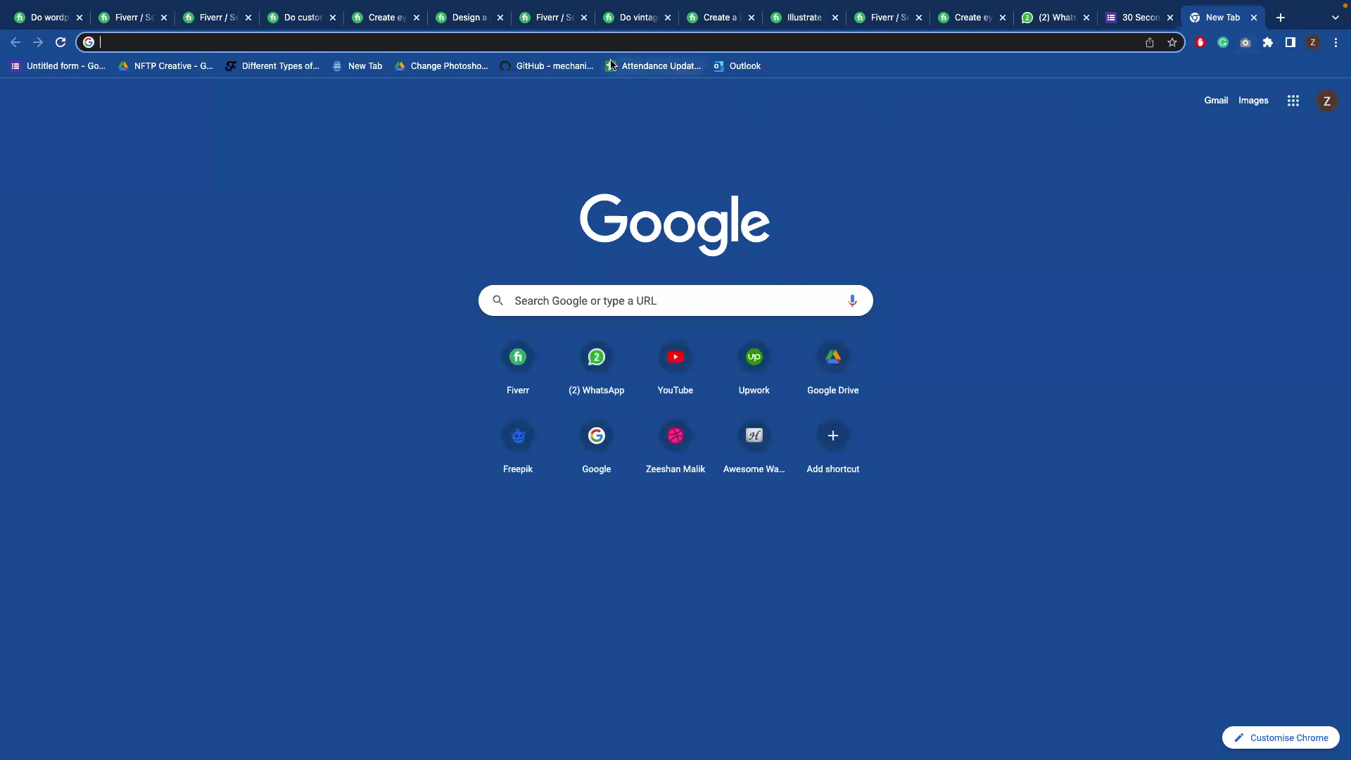
pyautogui.write('fiver ')
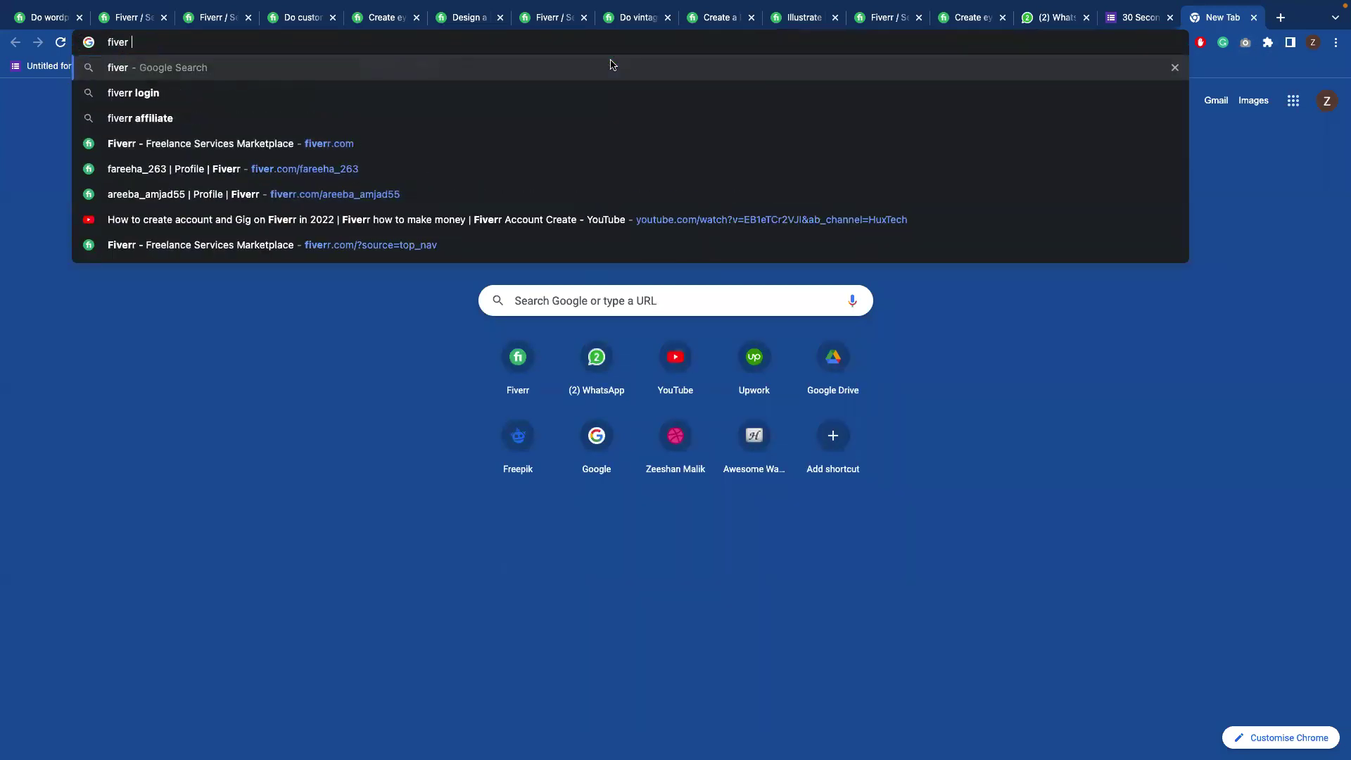
pyautogui.write('quic')
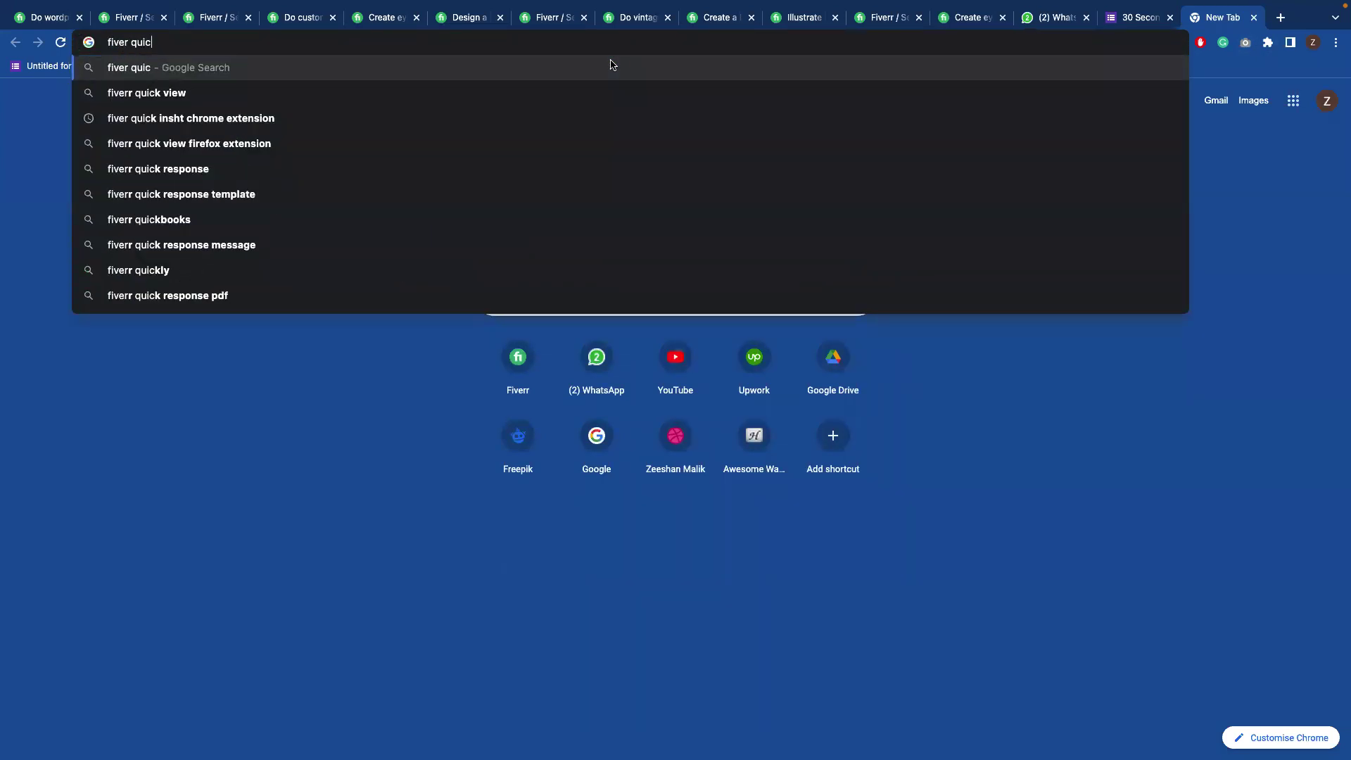
pyautogui.click(221, 120)
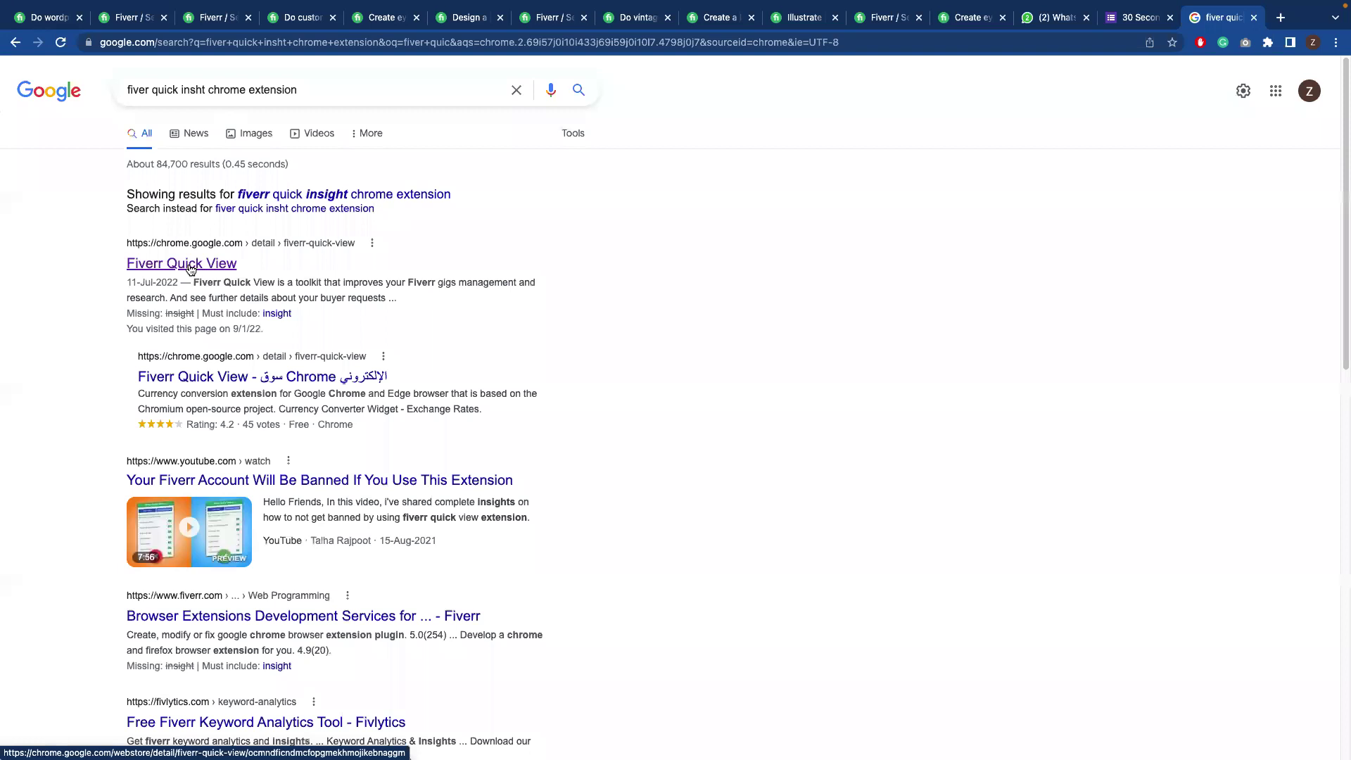
pyautogui.click(190, 267)
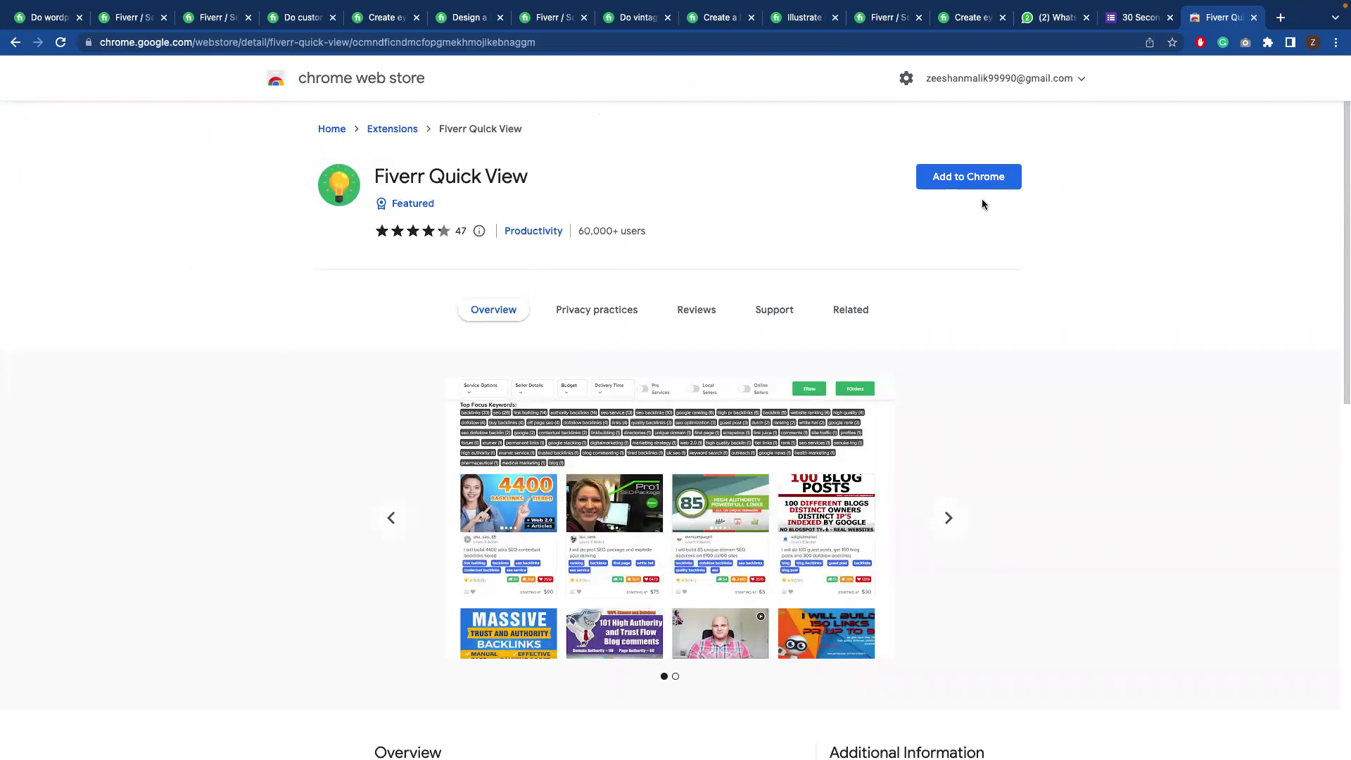
# Install the Fiverr Quick View extension from the Chrome Web Store, accepting the permissions it requests
pyautogui.click(971, 178)
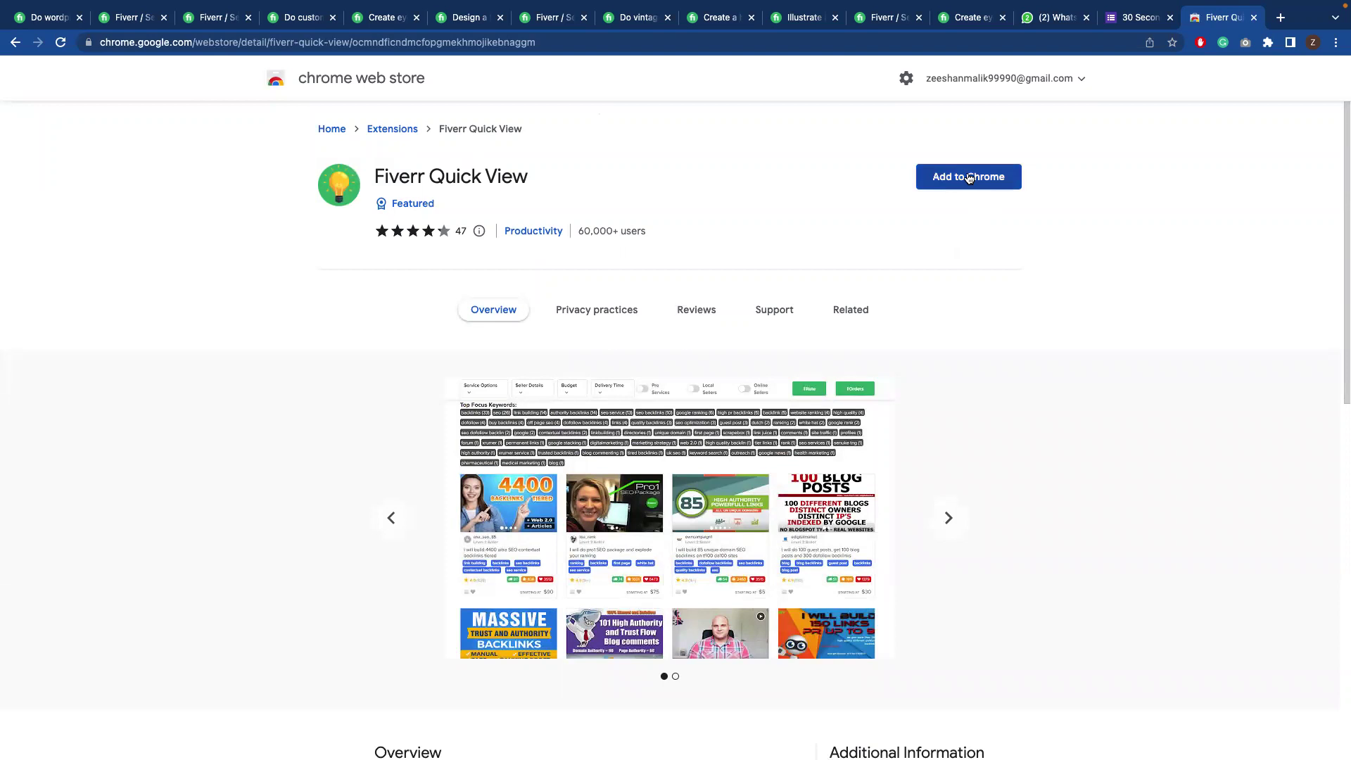
pyautogui.click(969, 178)
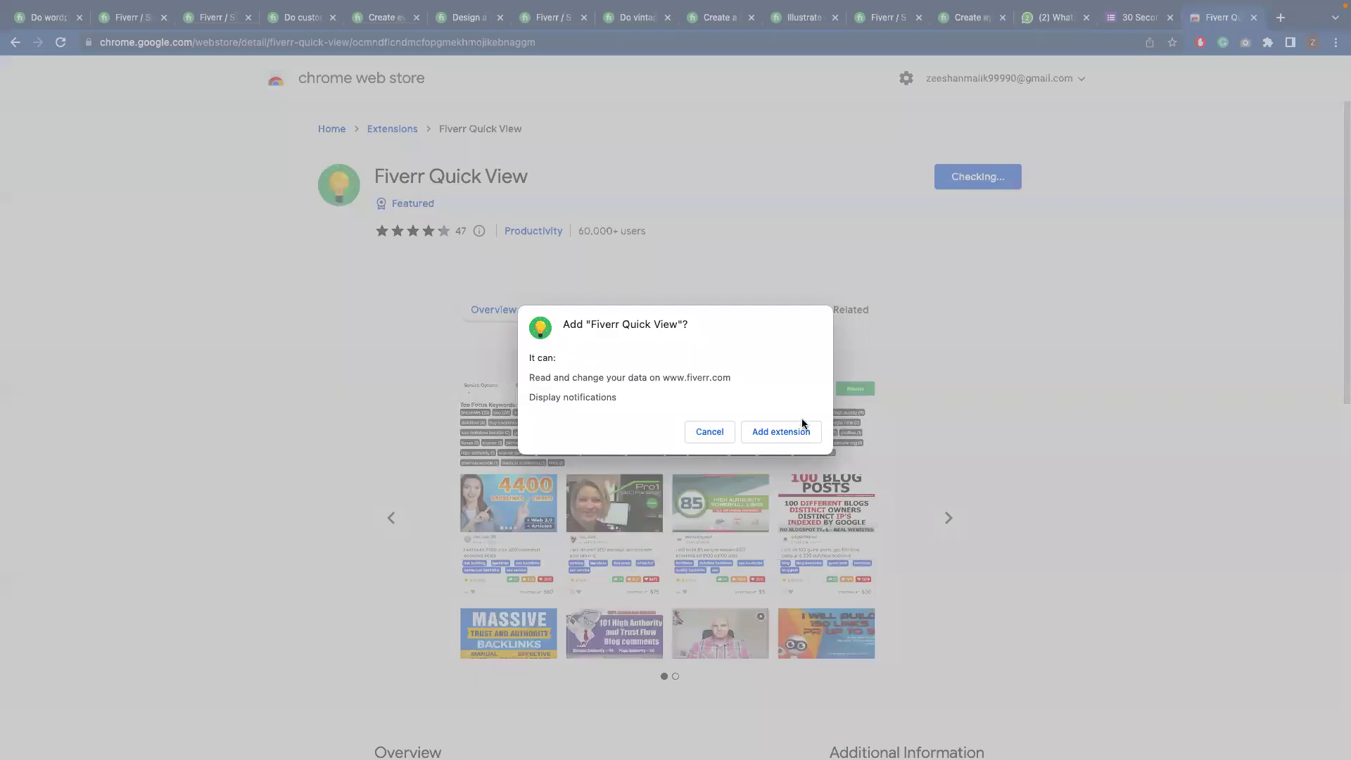
pyautogui.click(795, 431)
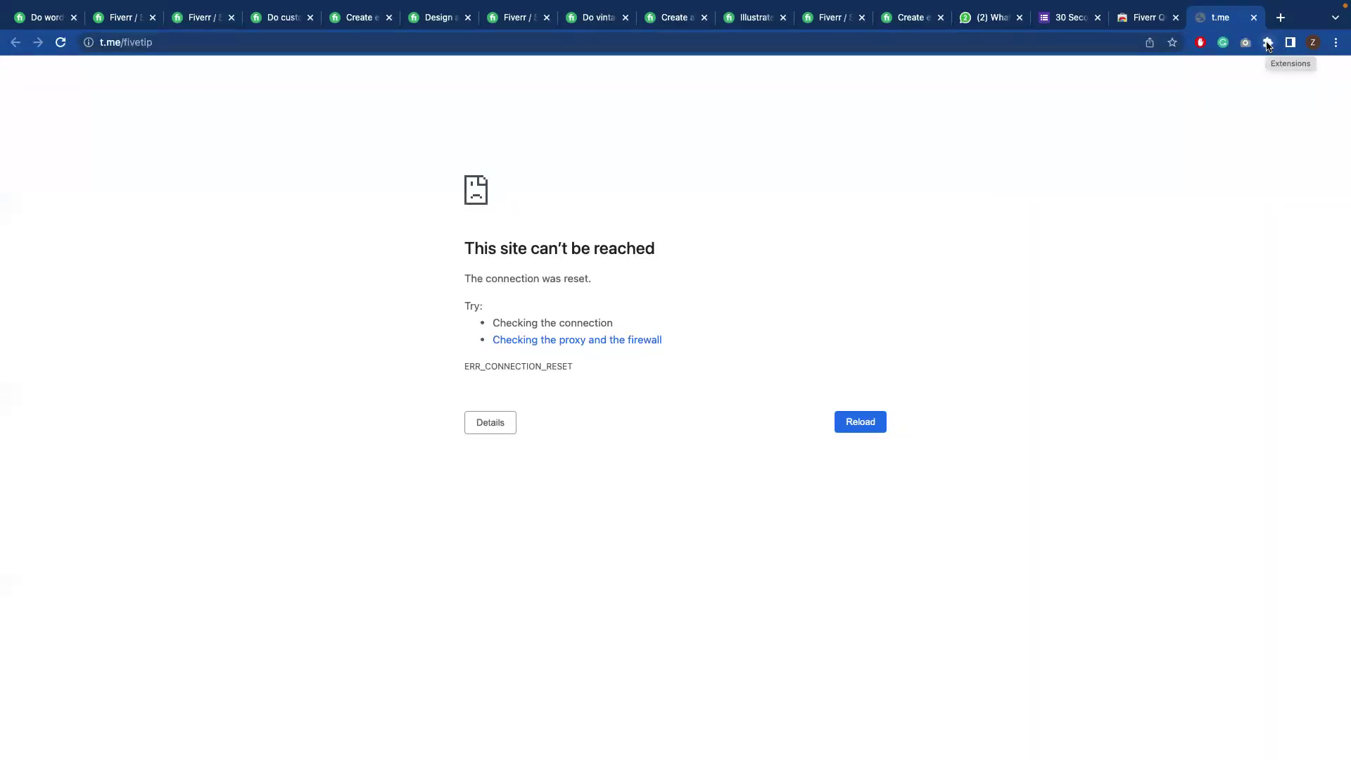
# Pin the Fiverr Quick View extension so its icon stays in Chrome's toolbar
pyautogui.click(1268, 45)
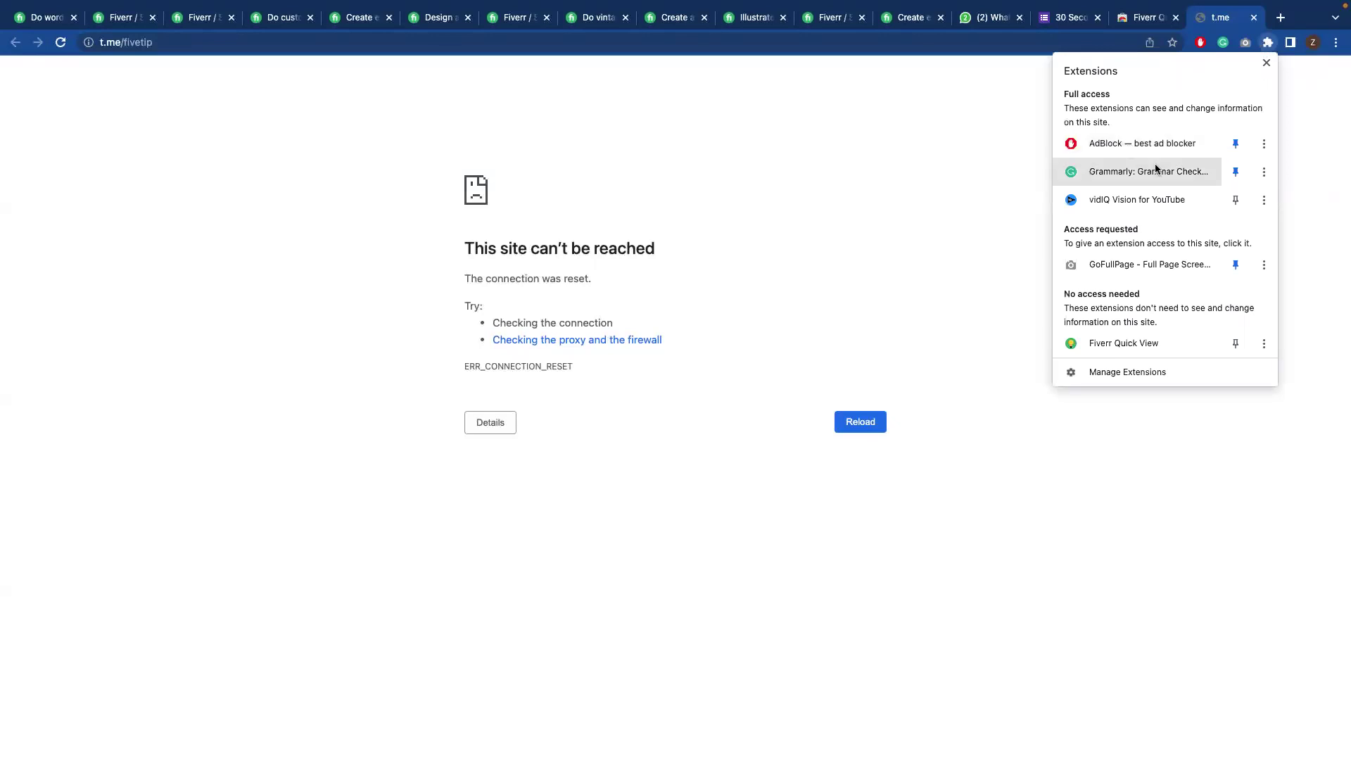
pyautogui.click(1235, 345)
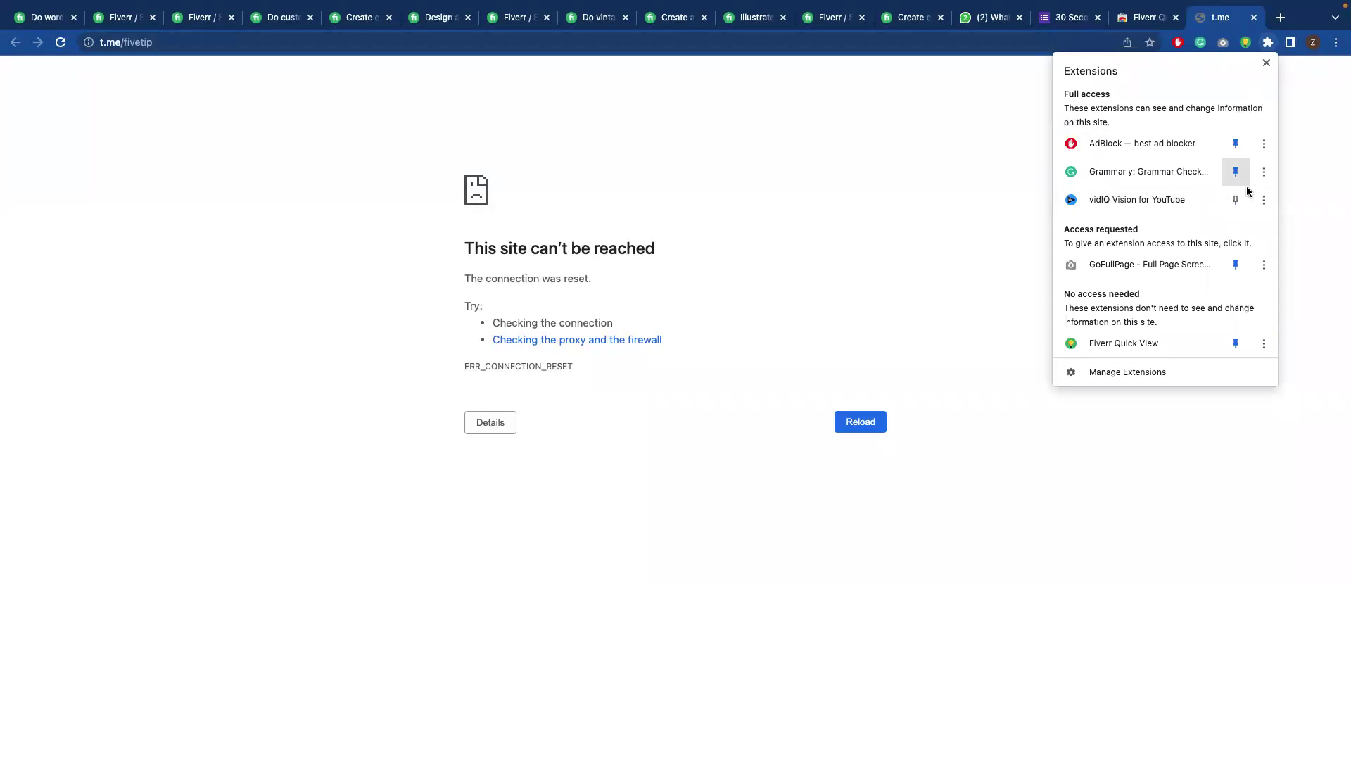
pyautogui.click(1034, 172)
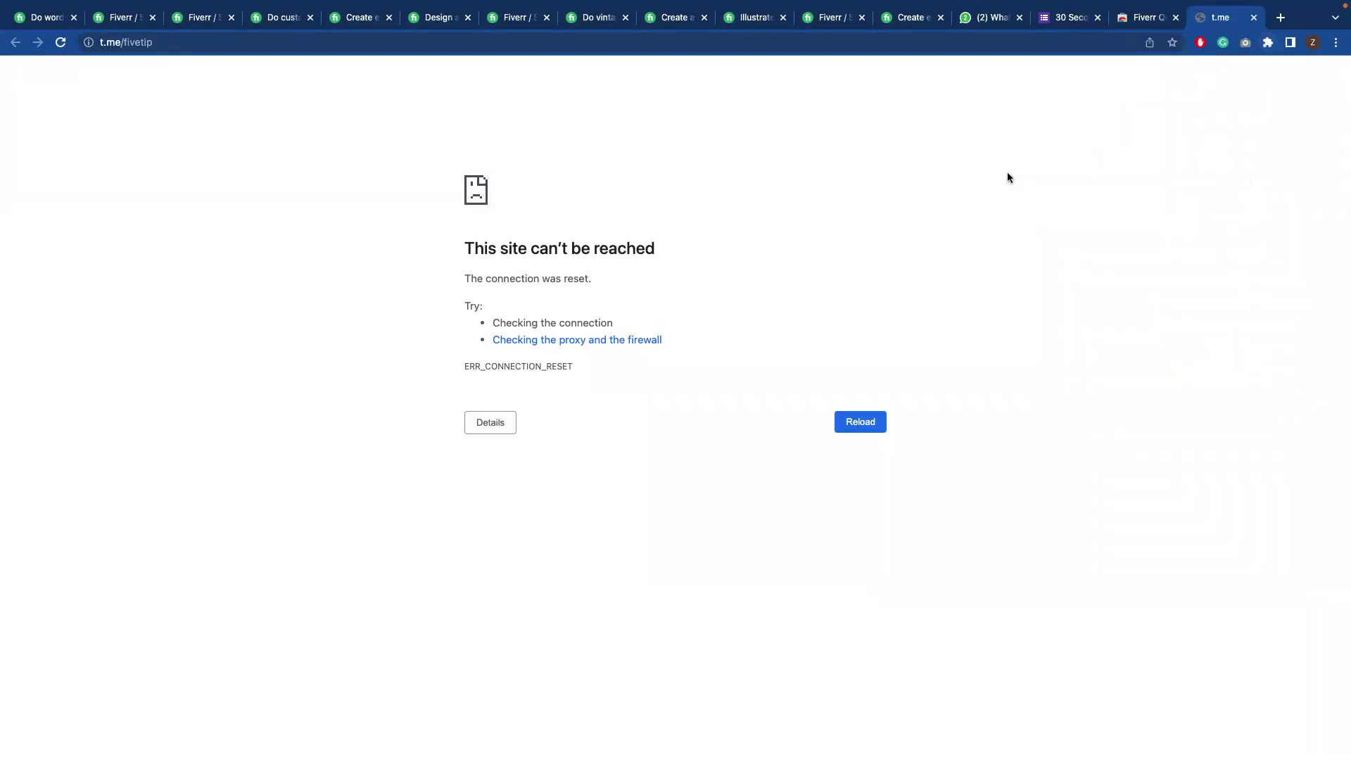
pyautogui.click(1267, 43)
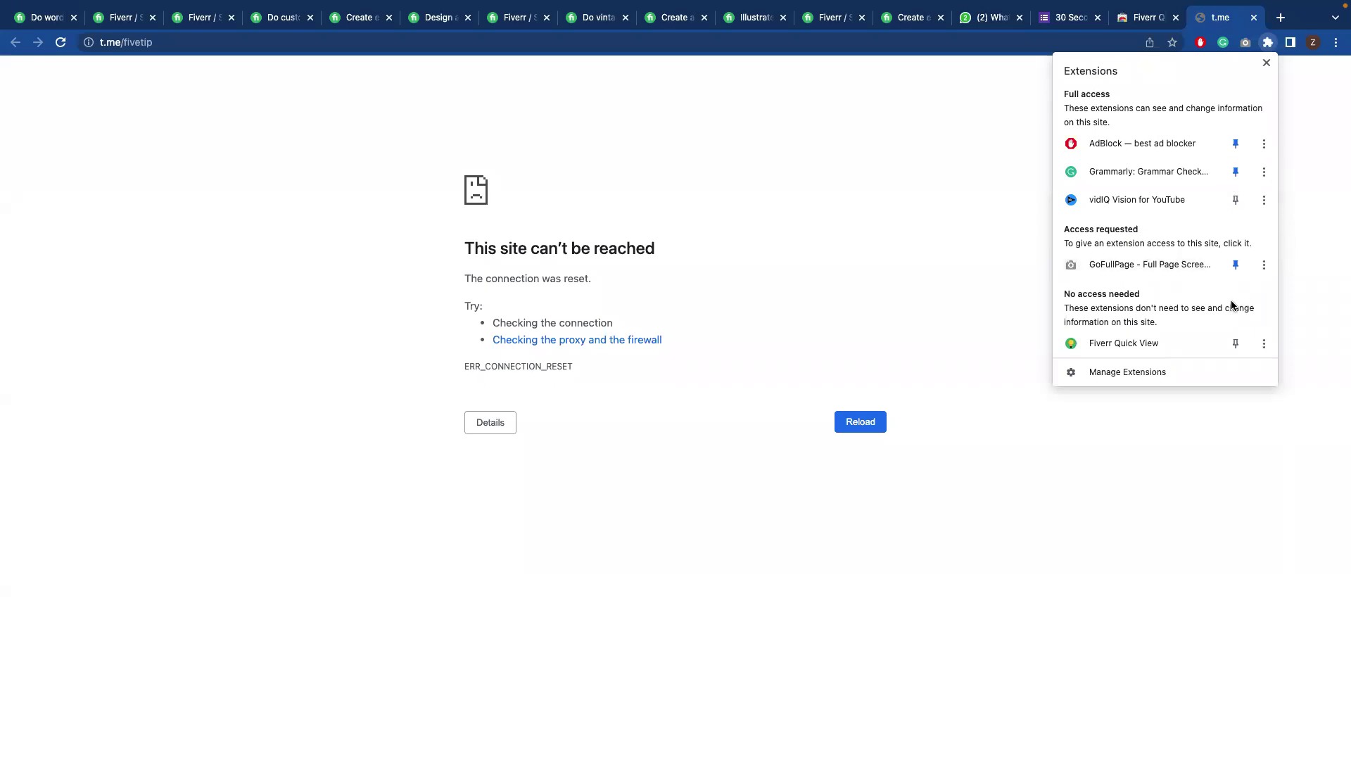
pyautogui.click(1236, 343)
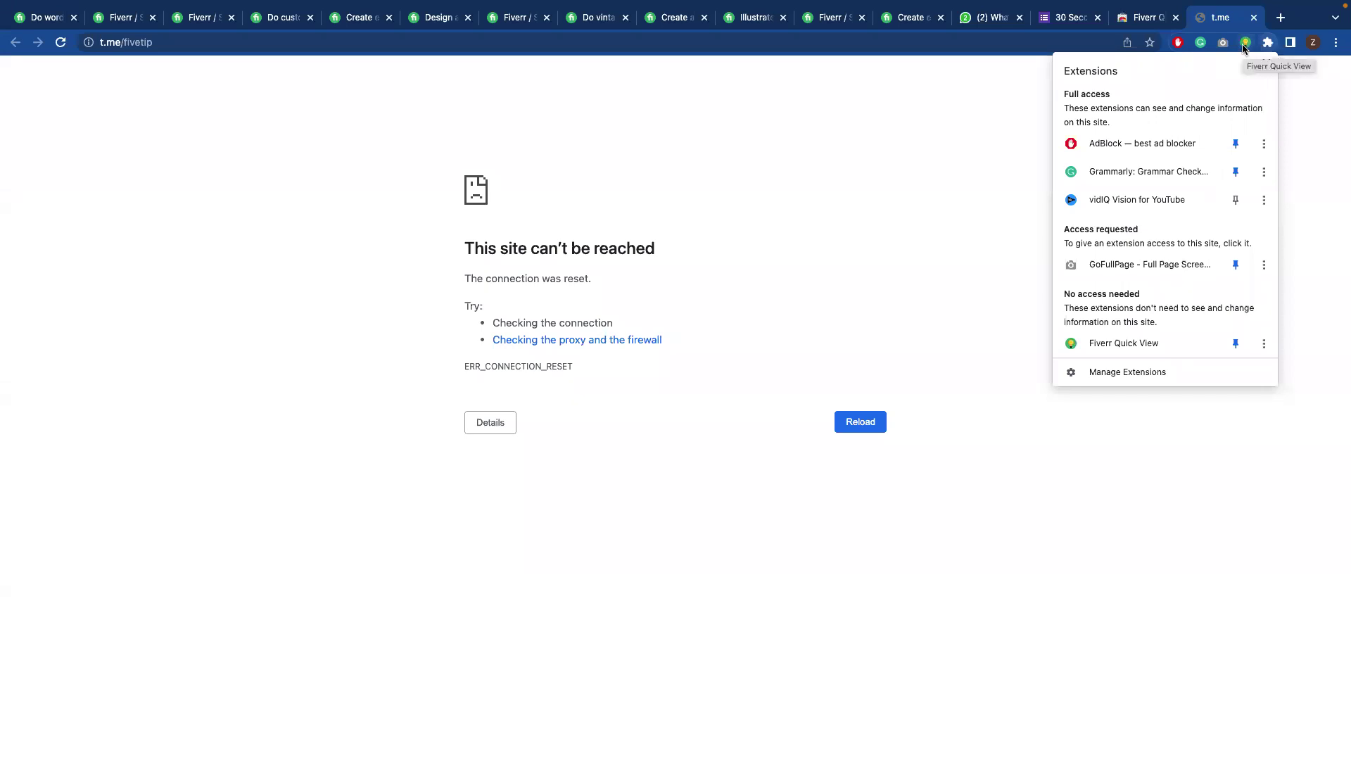
# Return to the Fiverr "t shirt" search results, reload them and examine the top focus keywords and gig tags
pyautogui.click(187, 20)
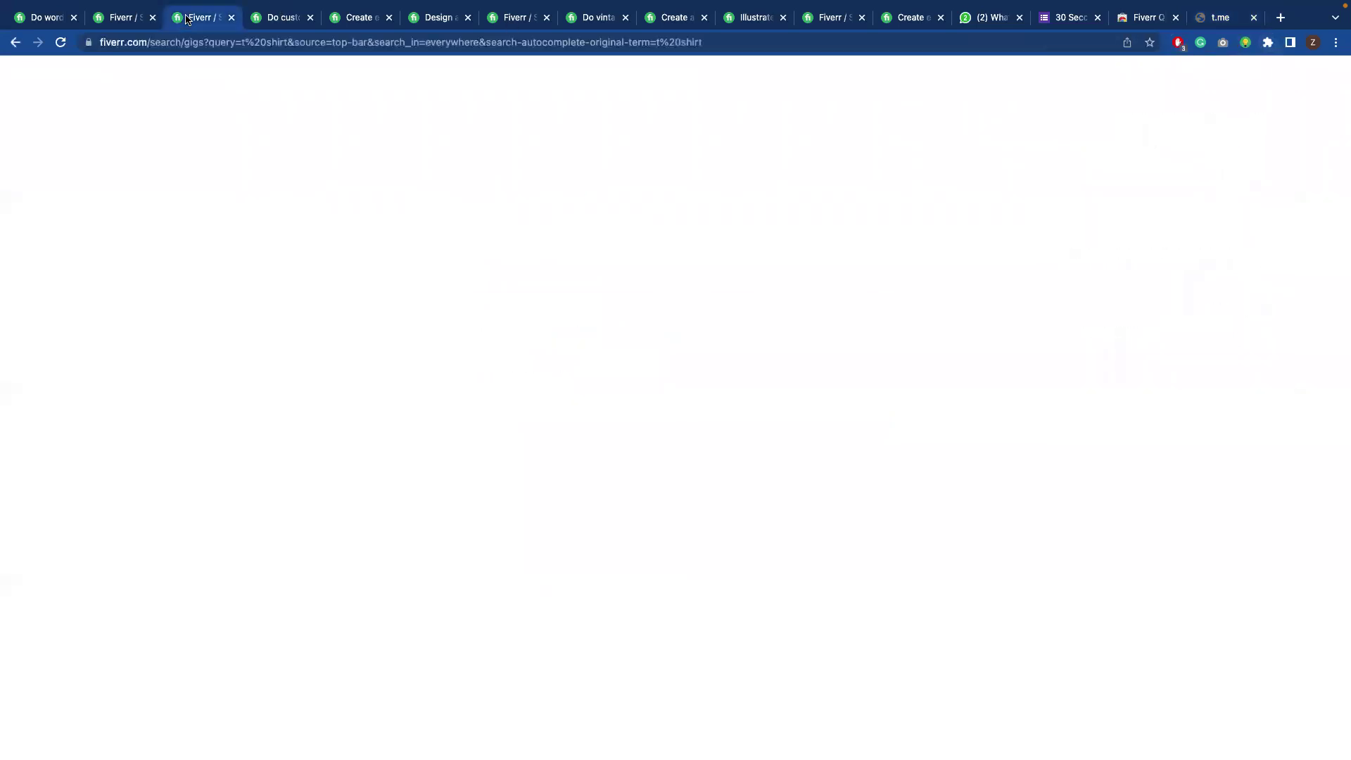
pyautogui.click(60, 43)
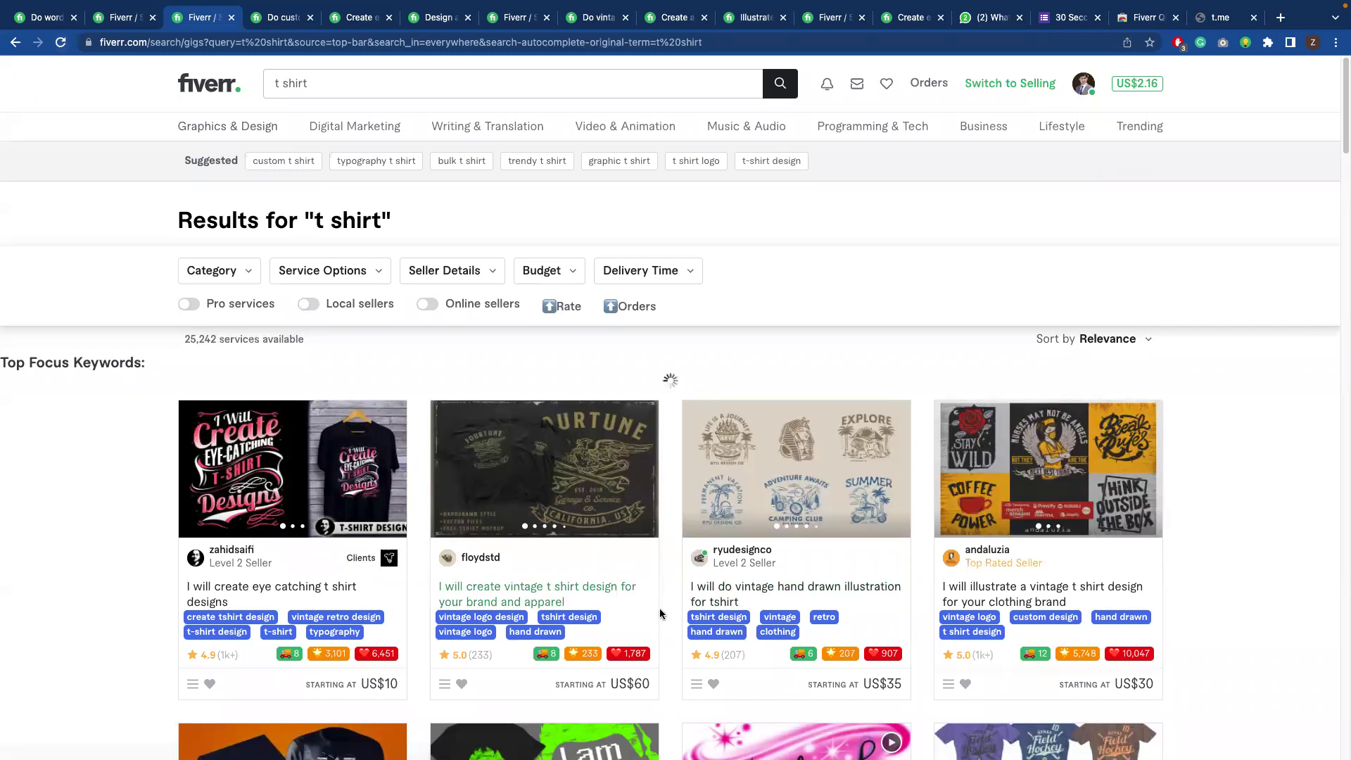
pyautogui.scroll(-3, 660, 608)
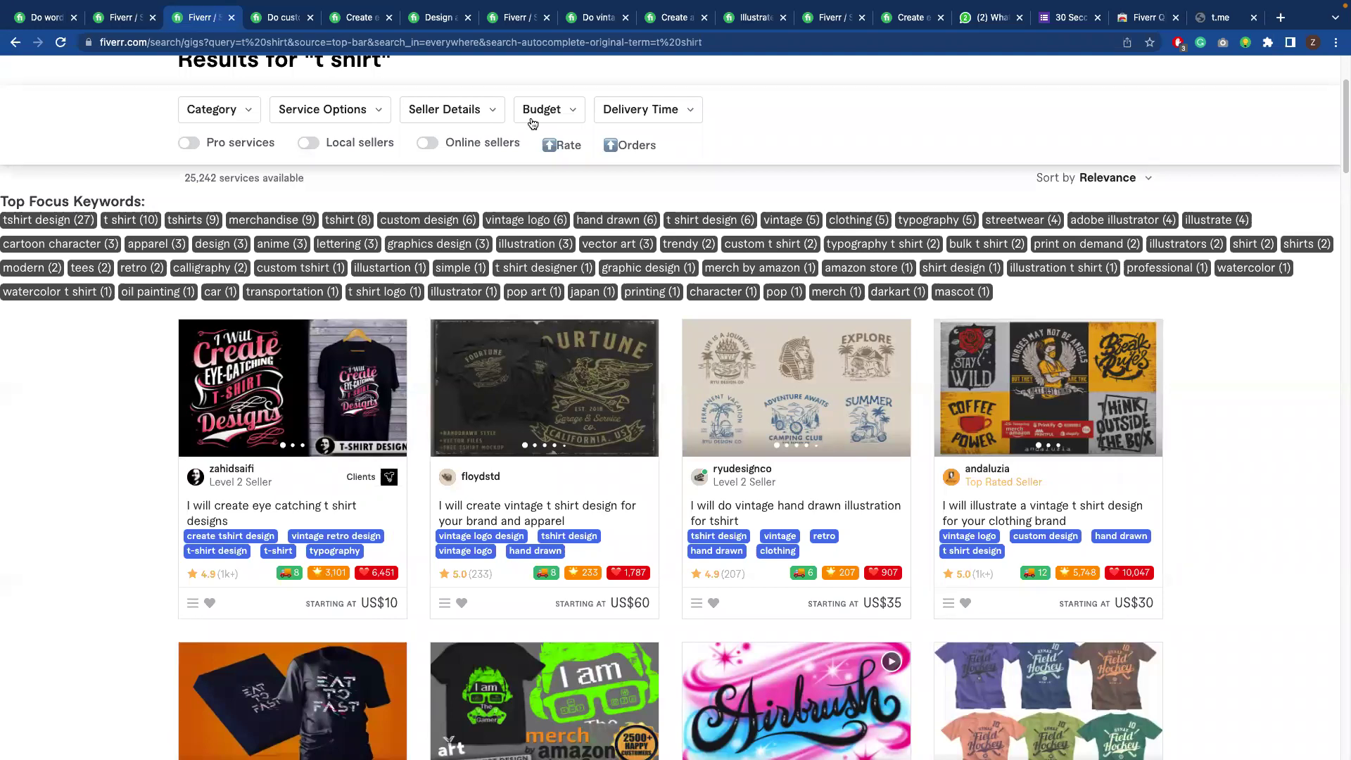
pyautogui.moveTo(765, 47)
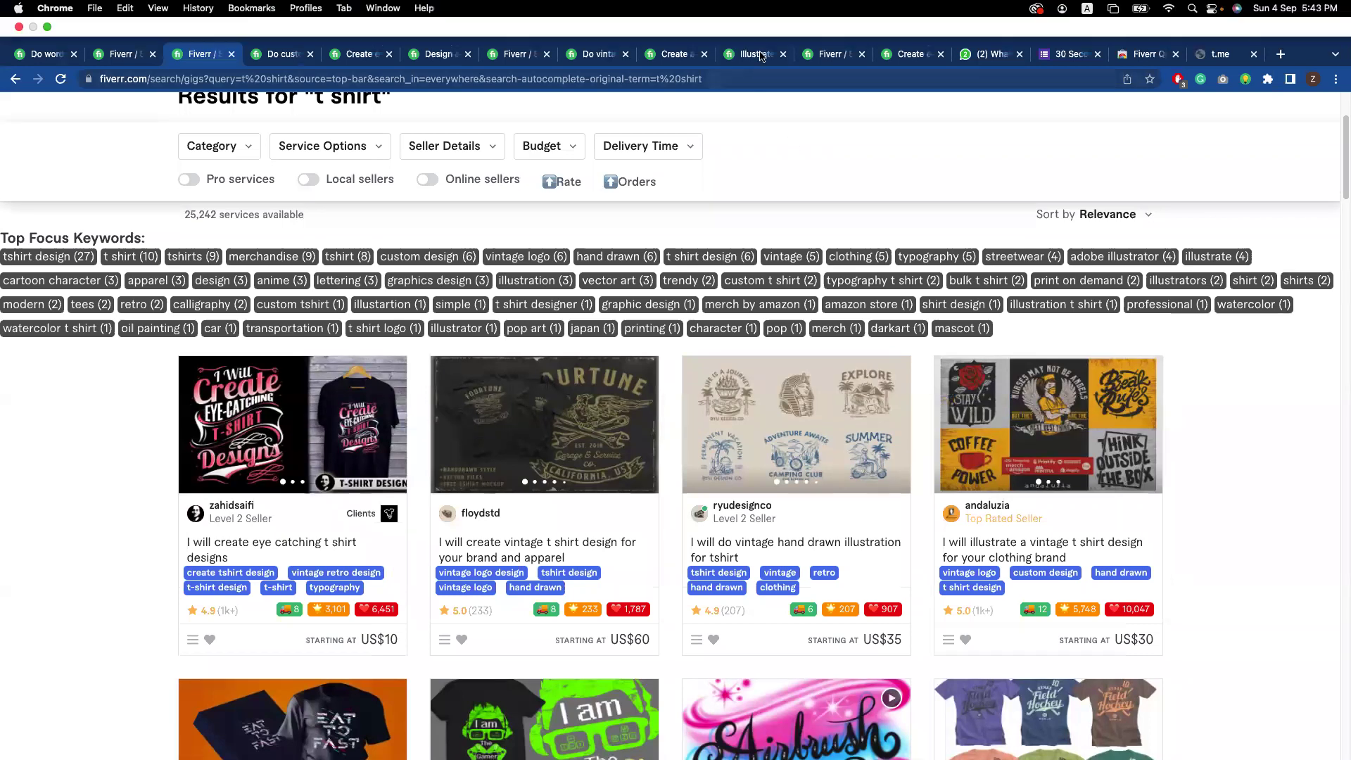